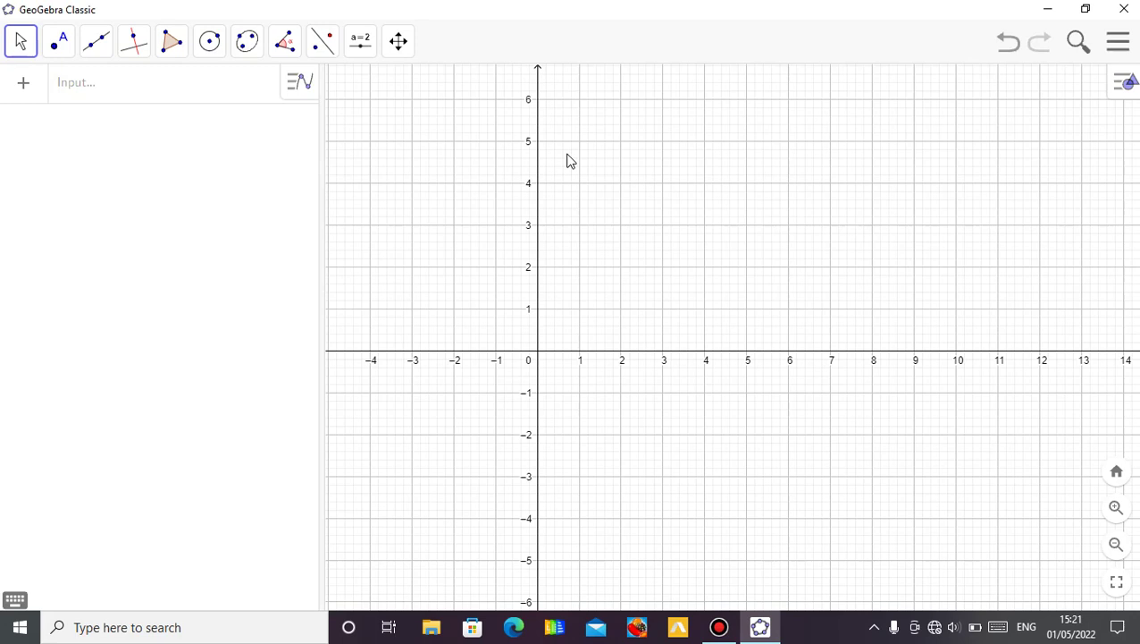
Add the 3D Graphics view to the workspace and close the 2D Graphics view.
left_click(361, 40)
left_click(1121, 96)
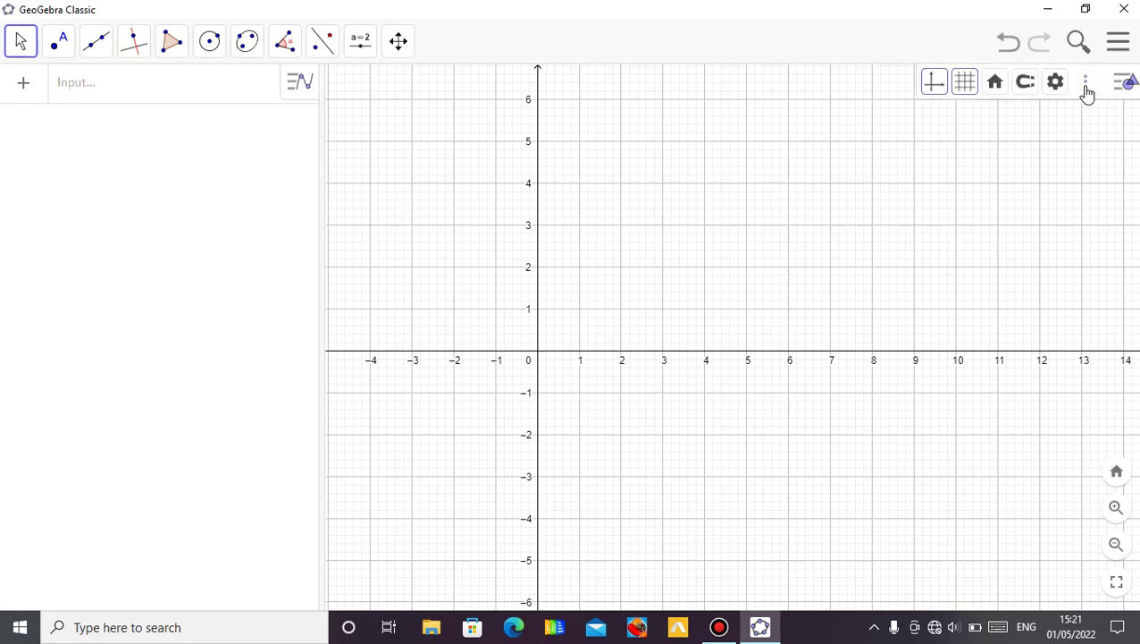
left_click(1086, 88)
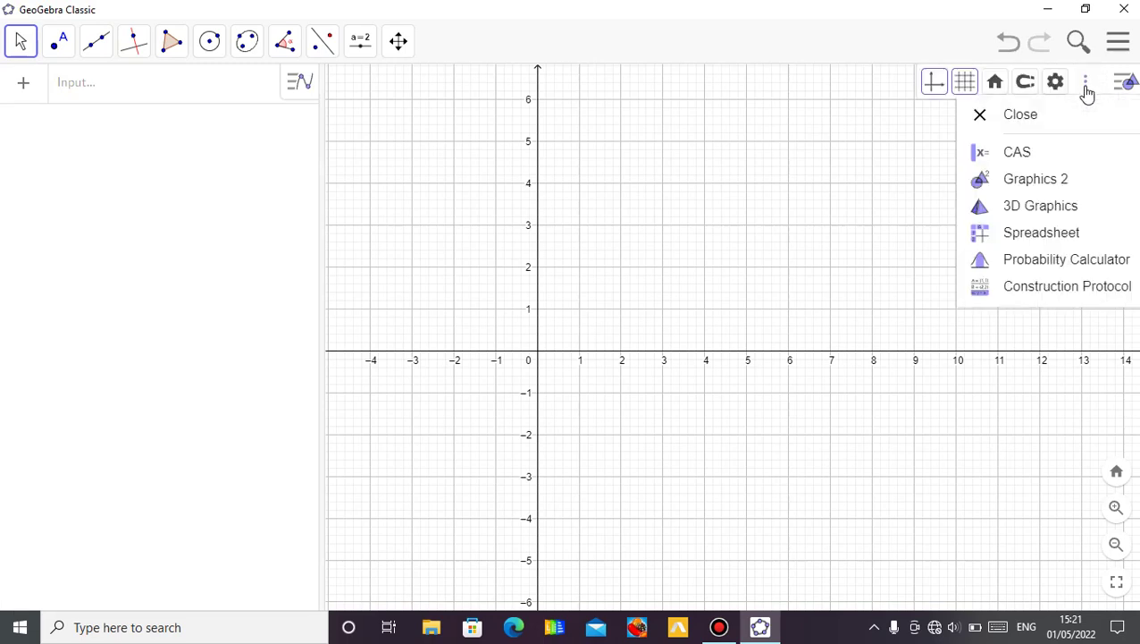
left_click(1030, 212)
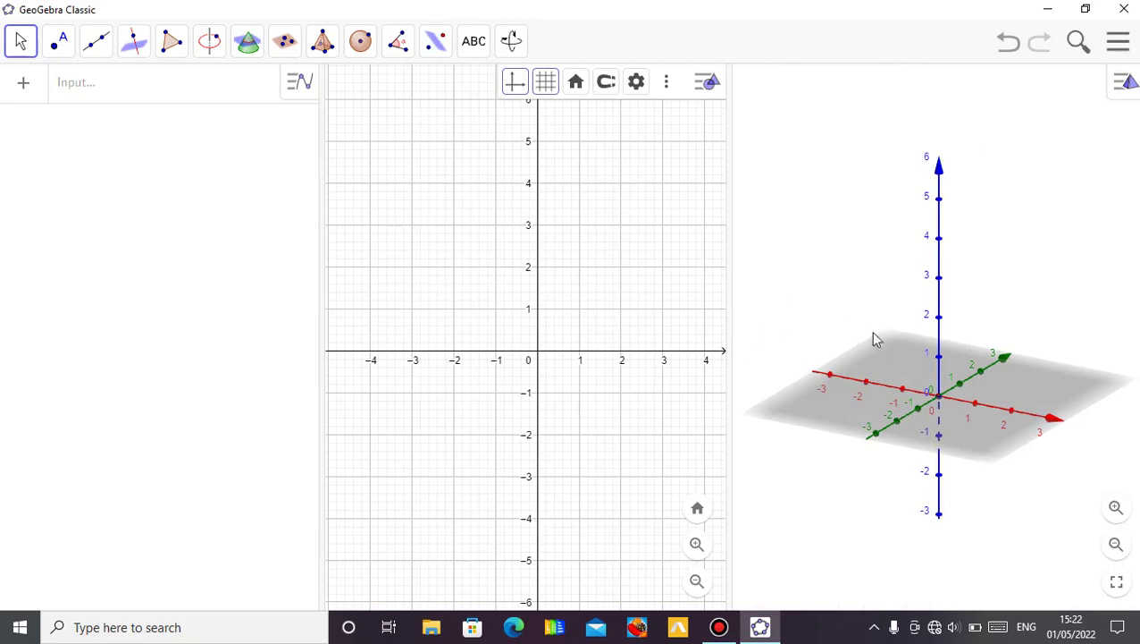
mouse_move(916, 362)
left_mouse_down()
mouse_move(916, 344)
mouse_move(918, 359)
left_mouse_up()
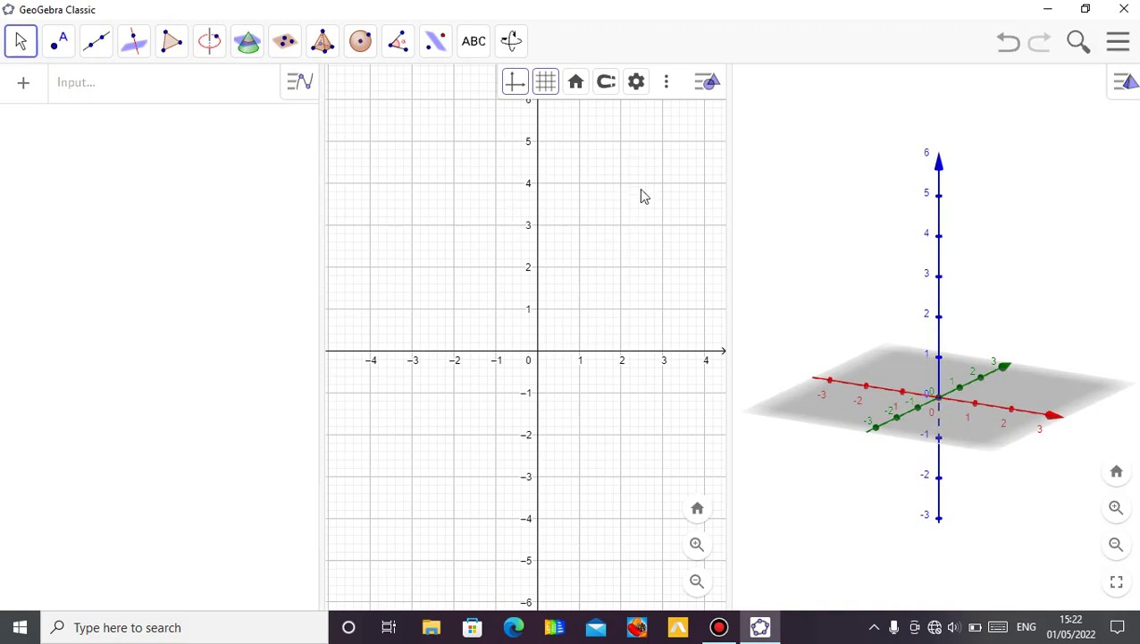
left_click(666, 85)
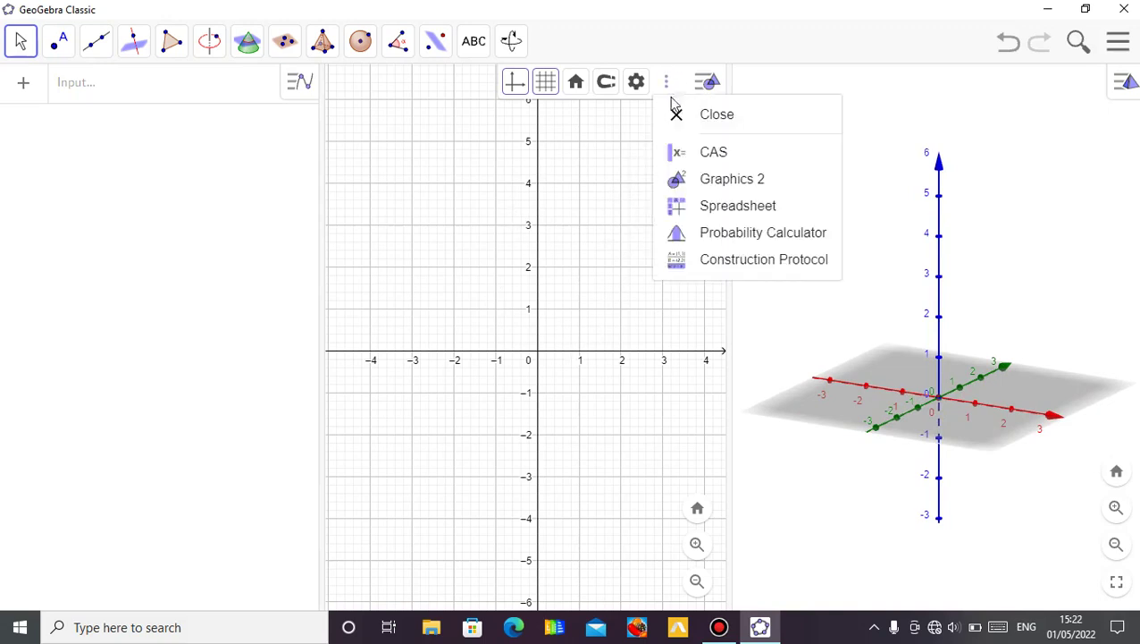
left_click(684, 117)
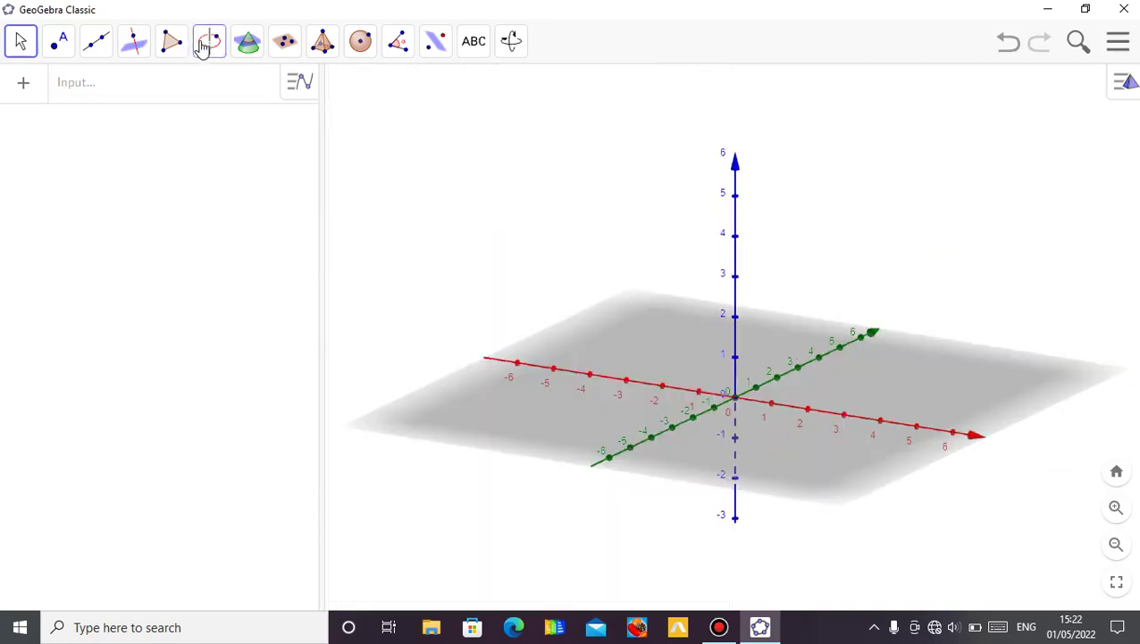
Centre the 3D view on the origin by entering the command CenterView((0, 0, 0)).
left_click(197, 90)
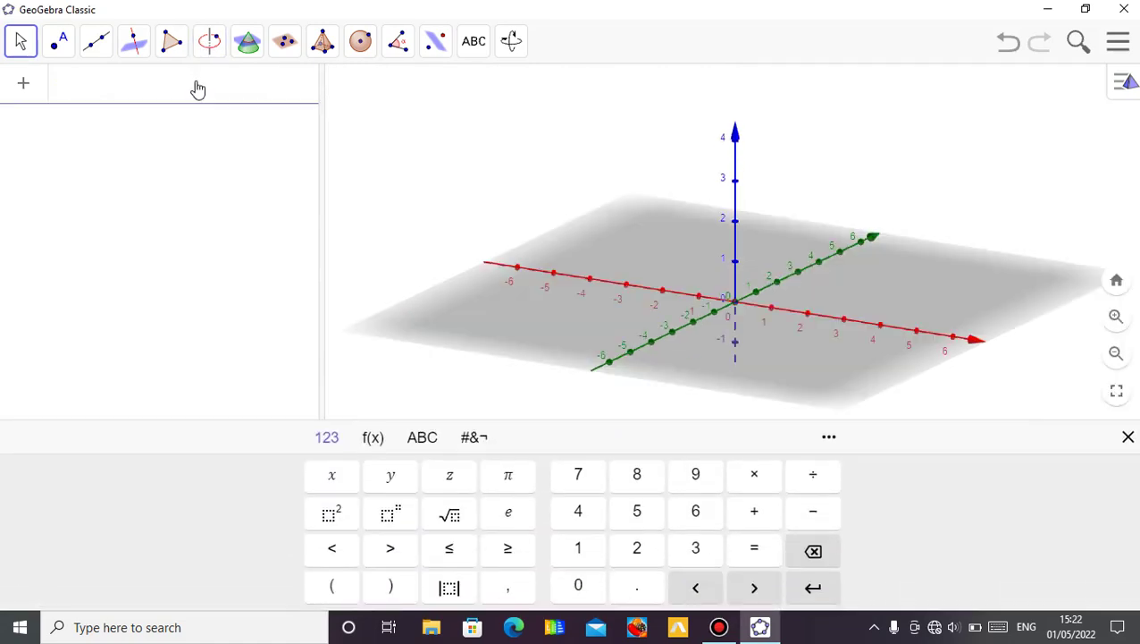
type("cen")
mouse_move(125, 151)
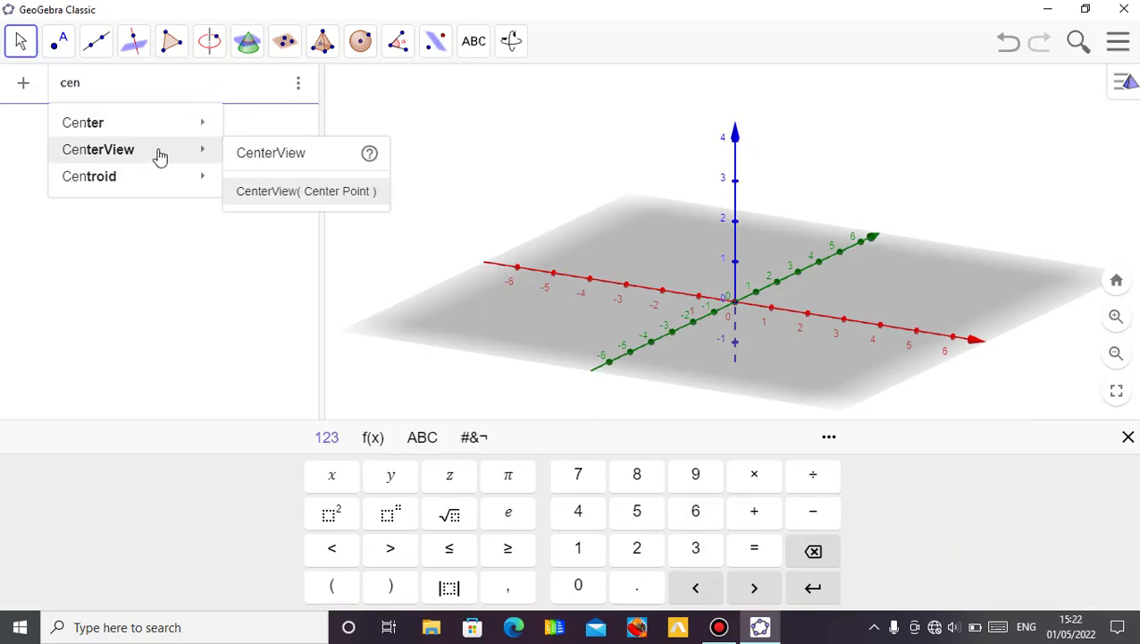
left_click(286, 194)
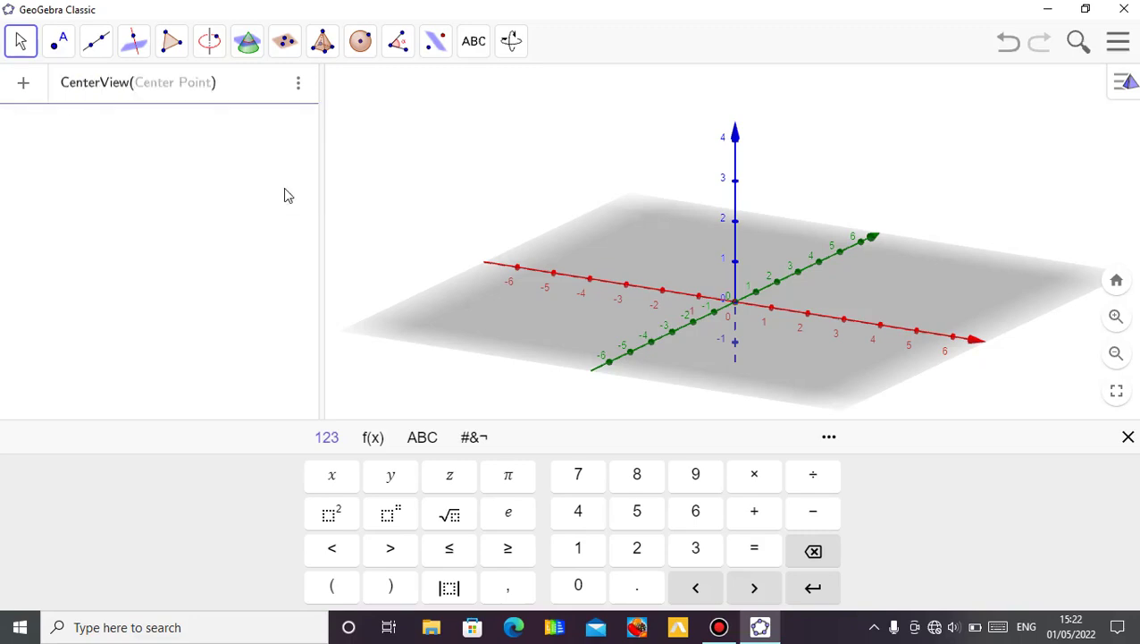
type("(0")
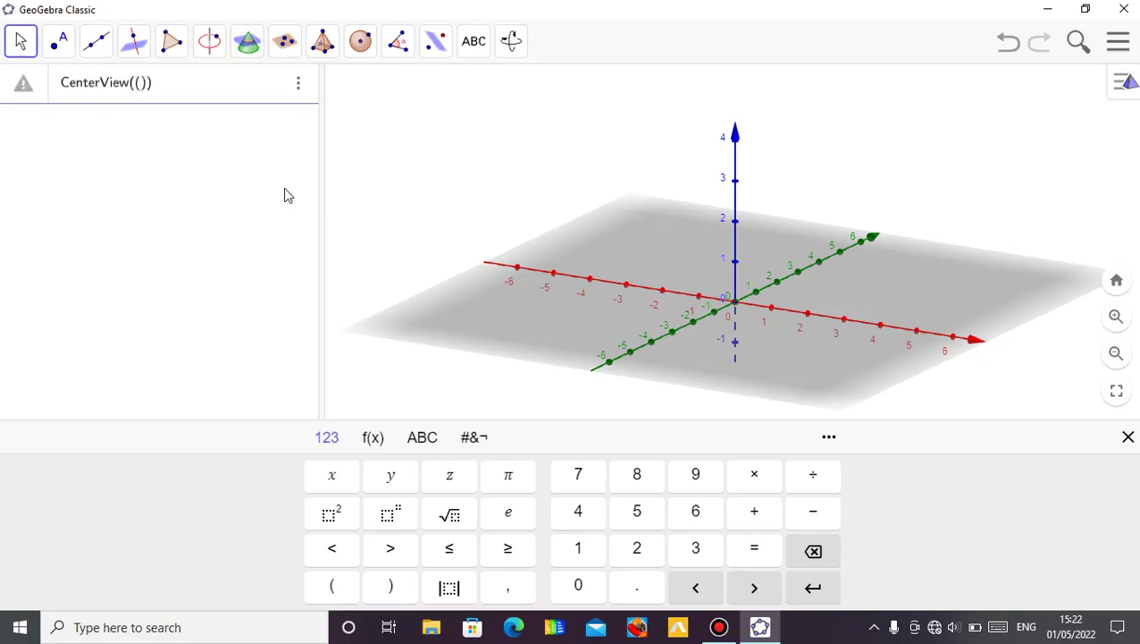
type(", 0, 0")
key("Return")
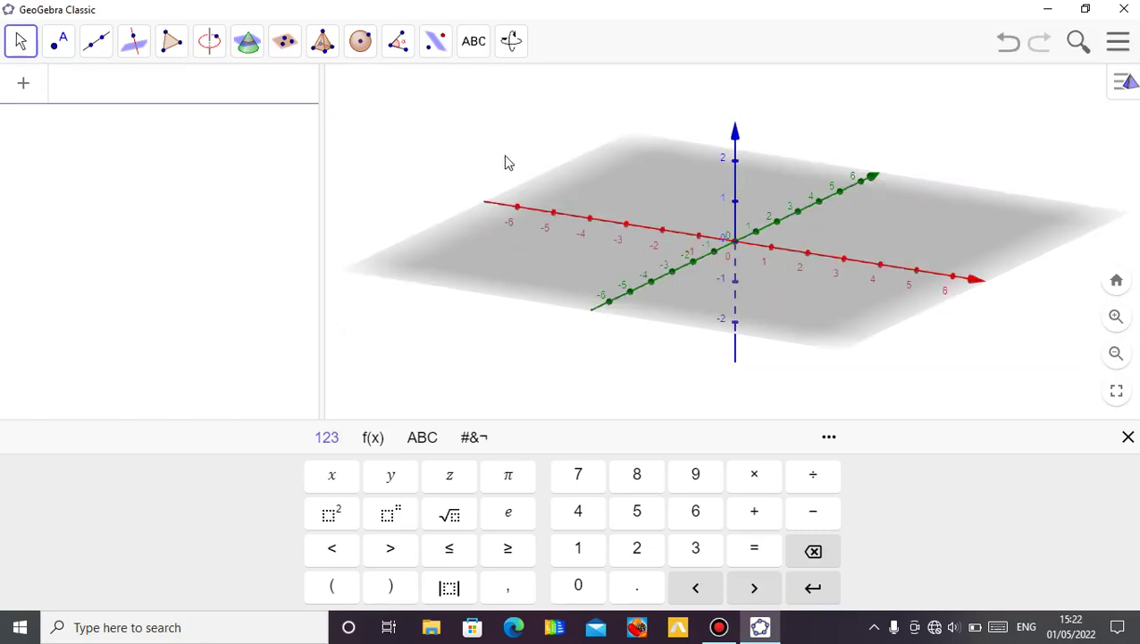
left_click(285, 183)
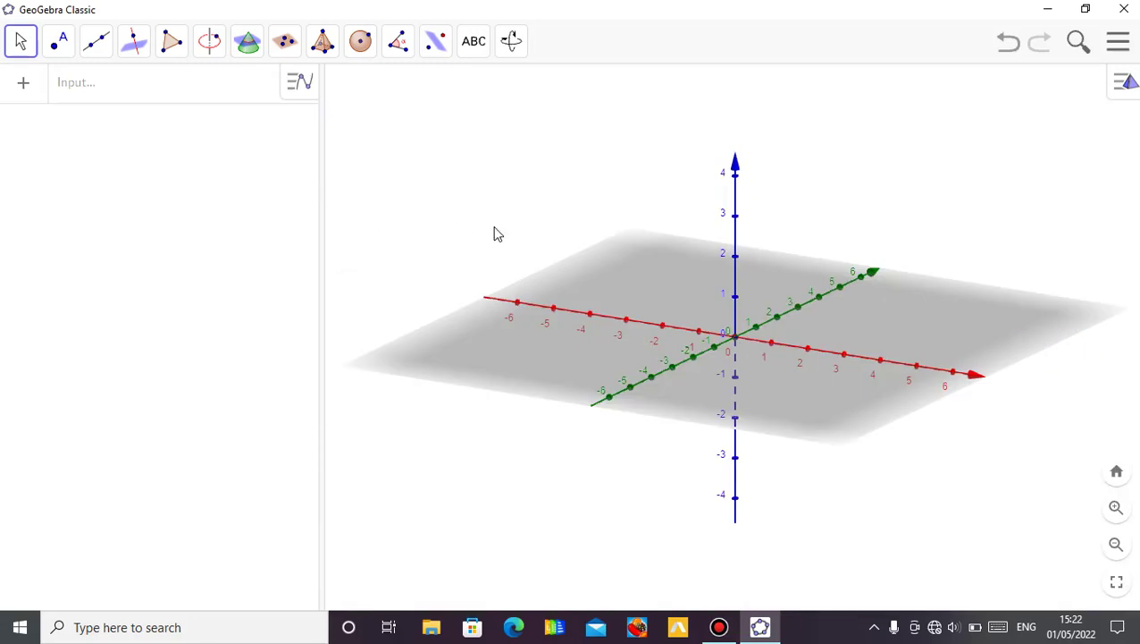
Create a sphere by centre and radius, placing its centre at the origin and setting the radius to 6400.
mouse_move(498, 233)
left_mouse_down()
mouse_move(522, 237)
mouse_move(502, 226)
mouse_move(495, 249)
mouse_move(492, 226)
left_mouse_up()
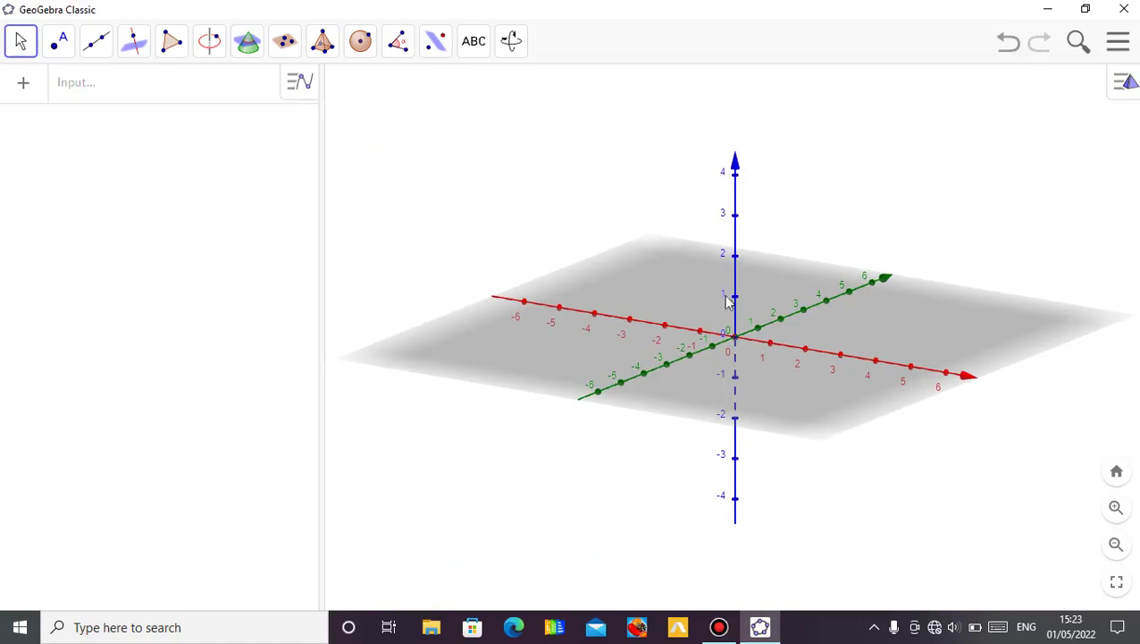
left_click(364, 50)
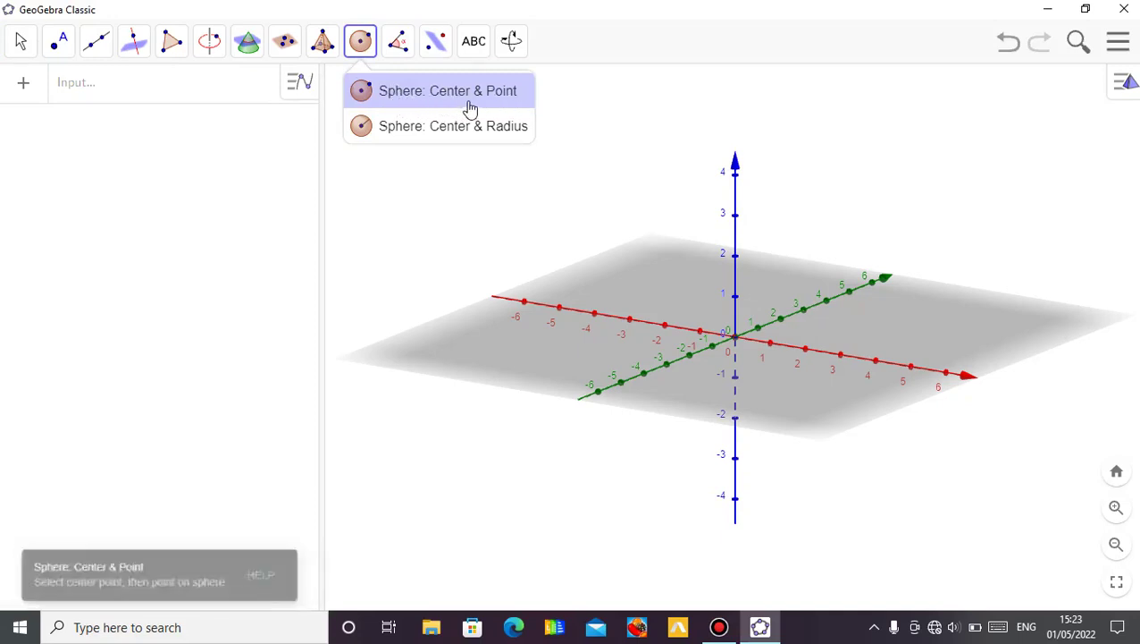
left_click(476, 134)
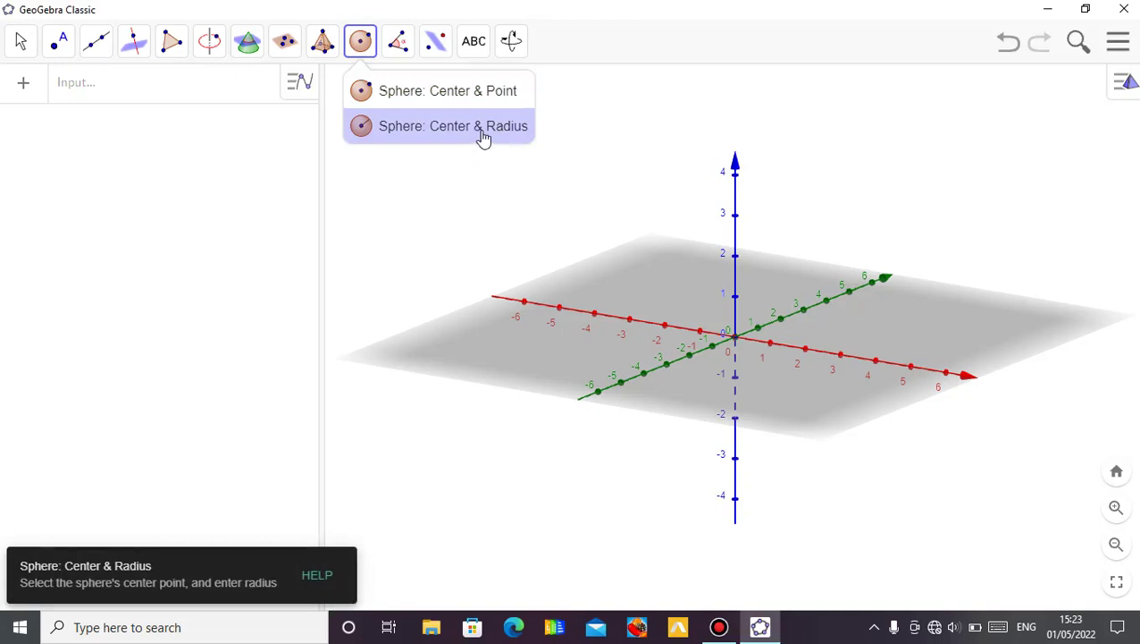
left_click(490, 136)
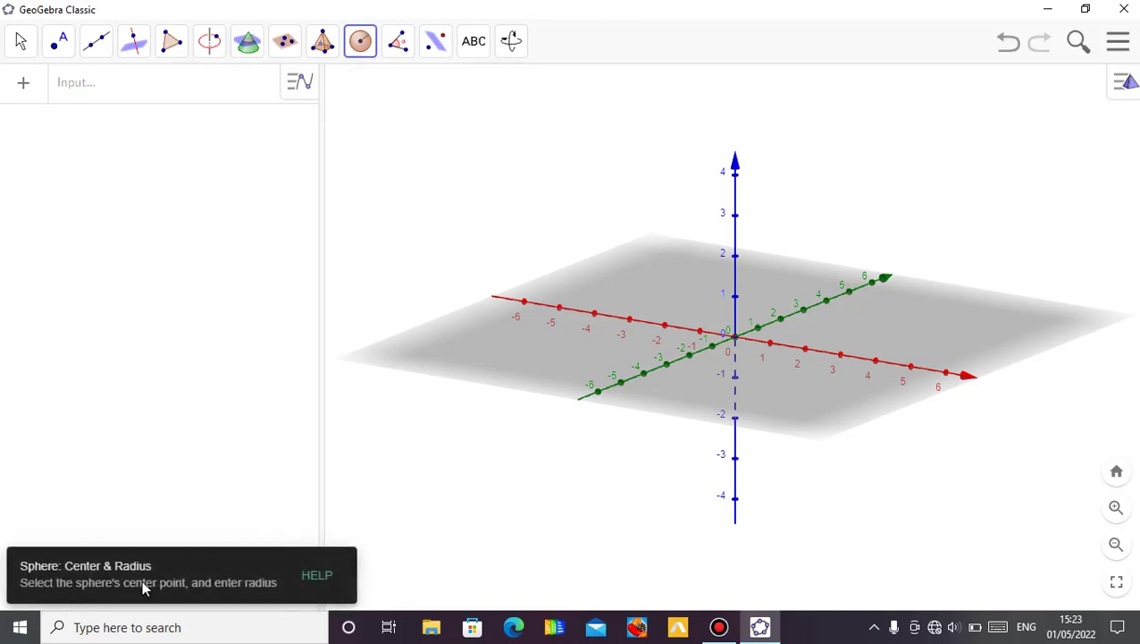
left_click(735, 338)
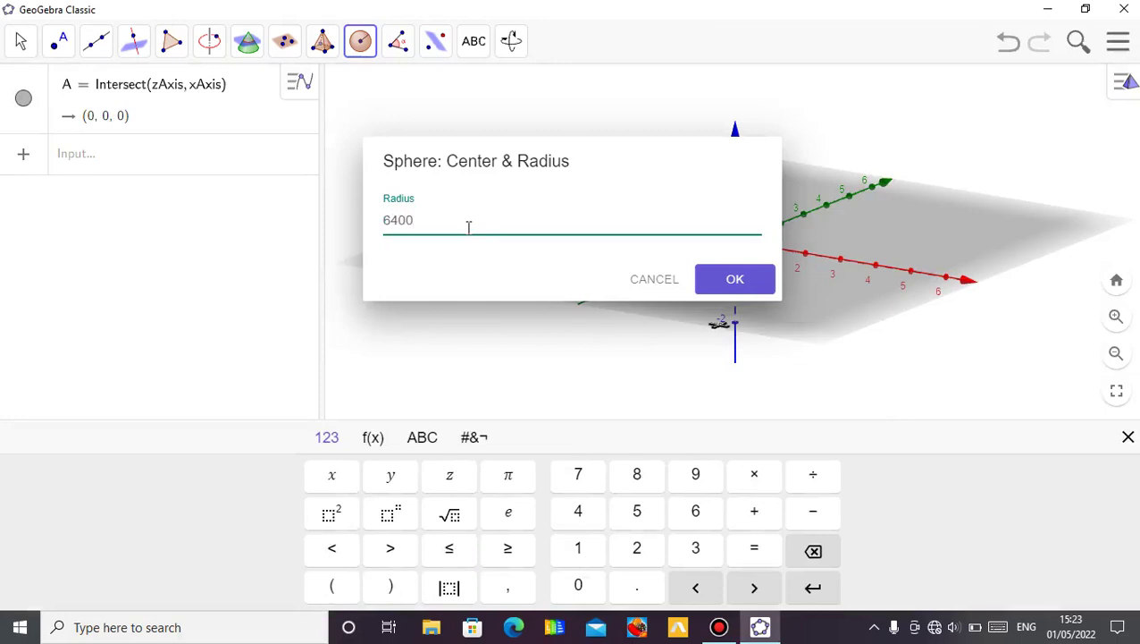
left_click(735, 278)
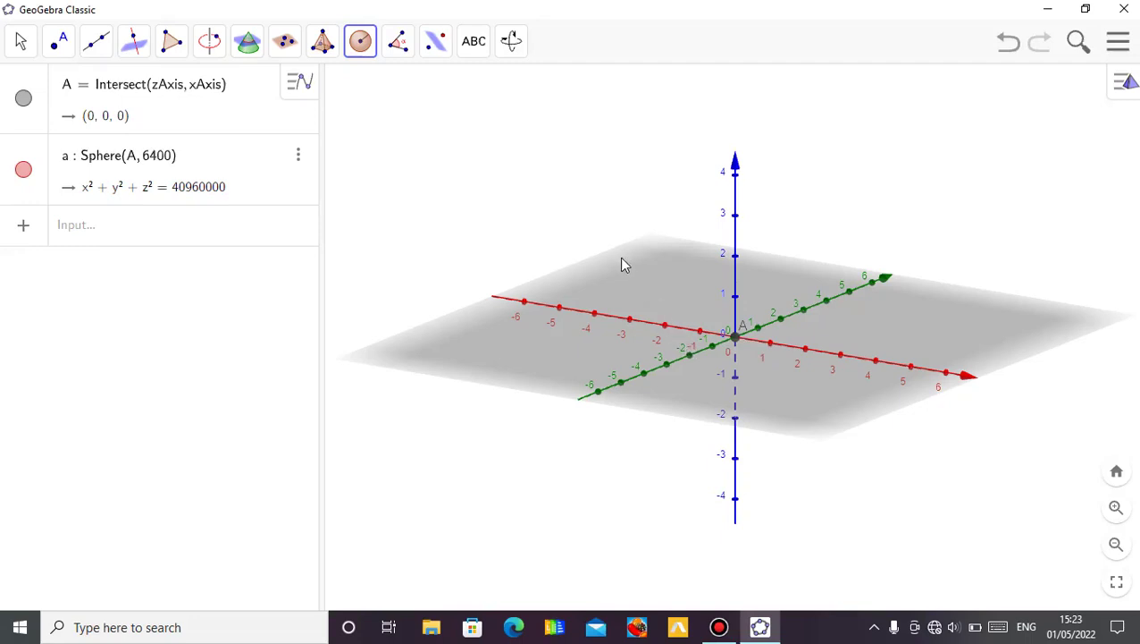
Delete the sphere but keep its centre point A, and return to the Move tool.
left_click(299, 161)
left_click(327, 211)
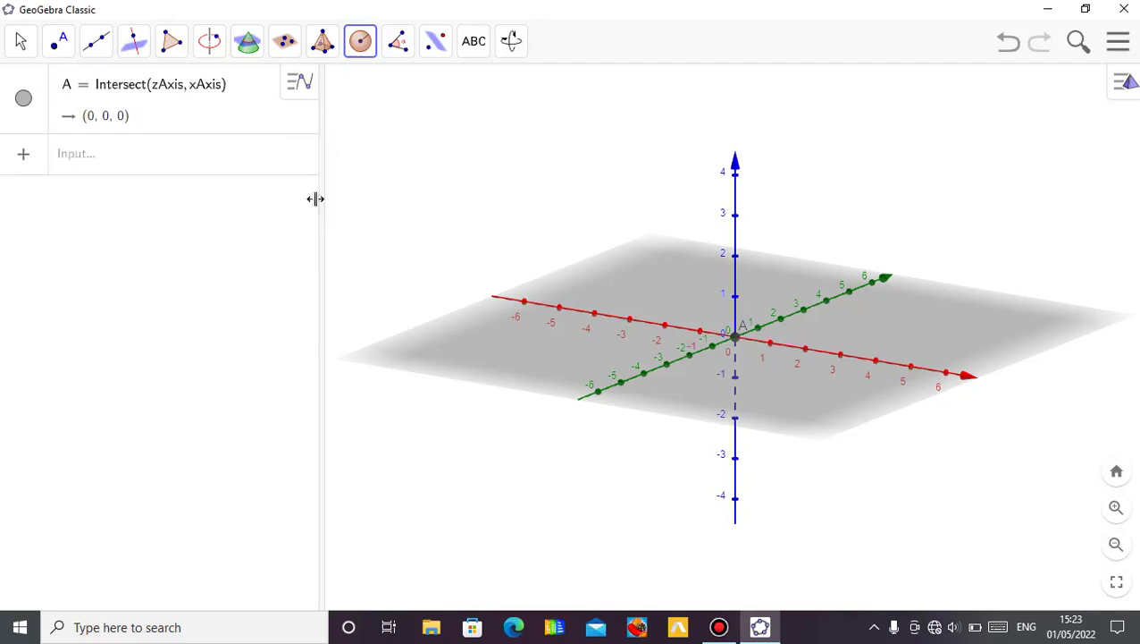
left_click(21, 44)
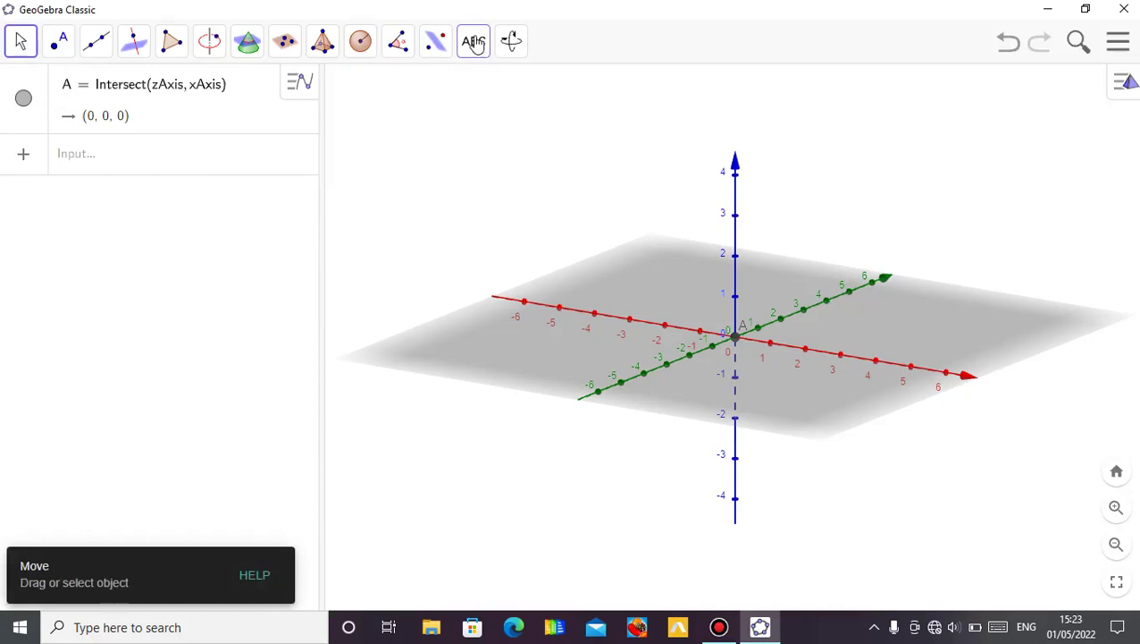
Rescale the z-axis with Move Graphics View until its visible range extends to about 6000 in both directions.
left_click(474, 42)
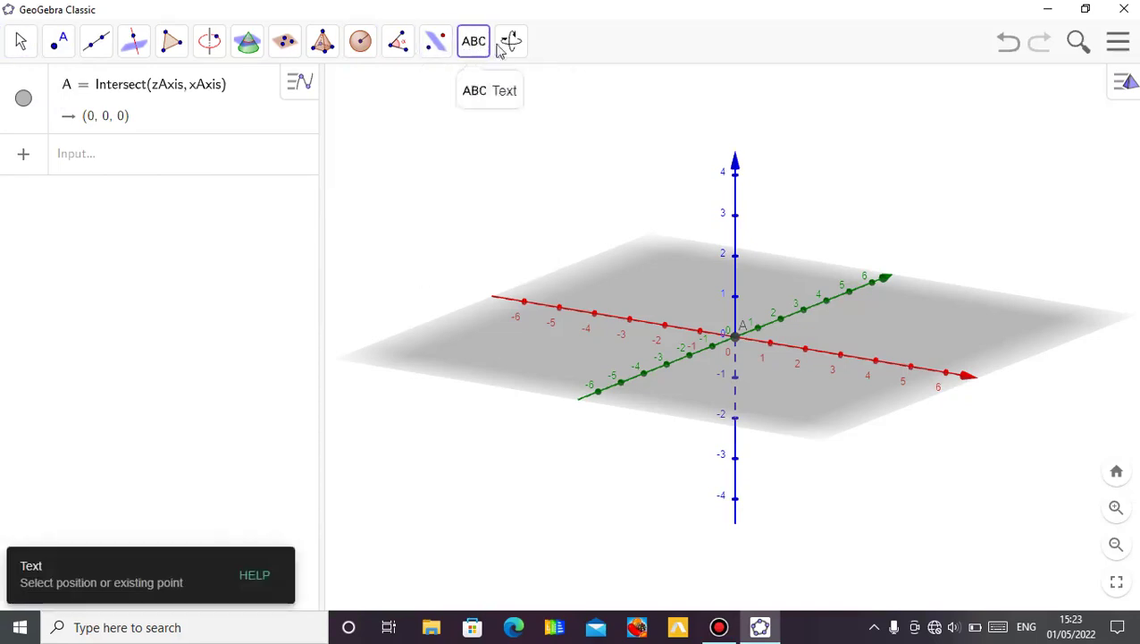
mouse_move(508, 49)
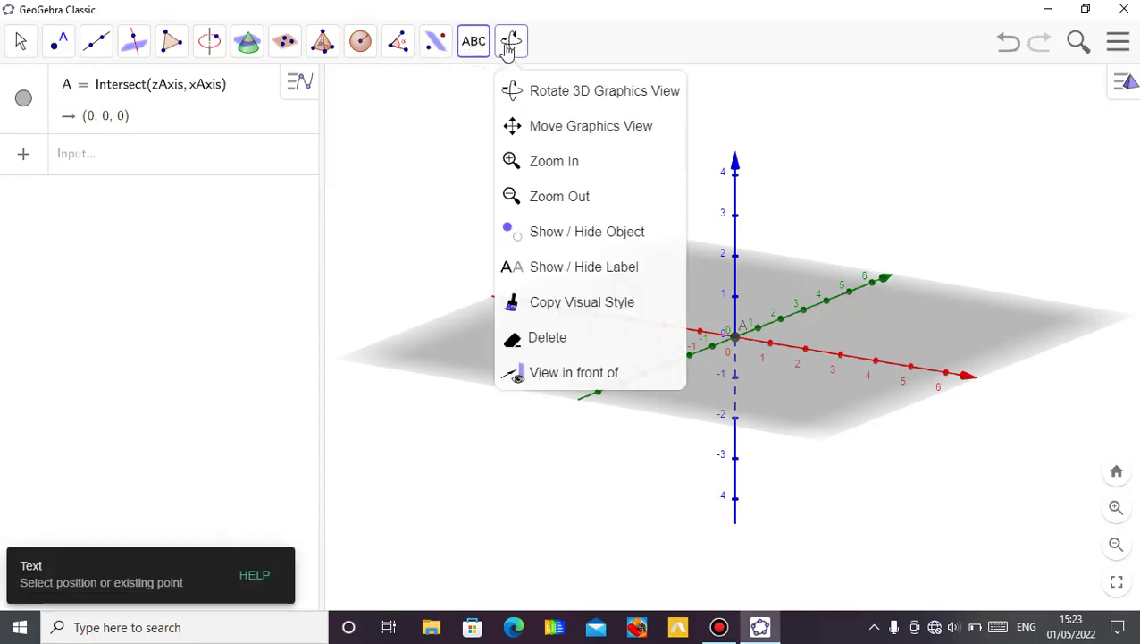
left_click(554, 130)
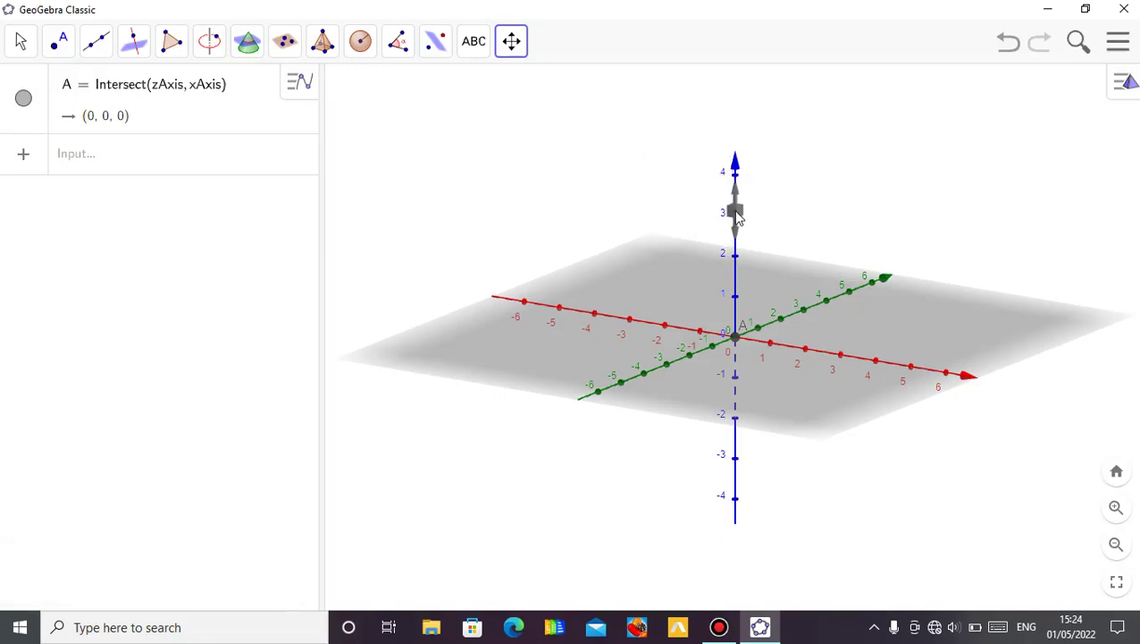
left_click_drag(738, 225, 737, 297)
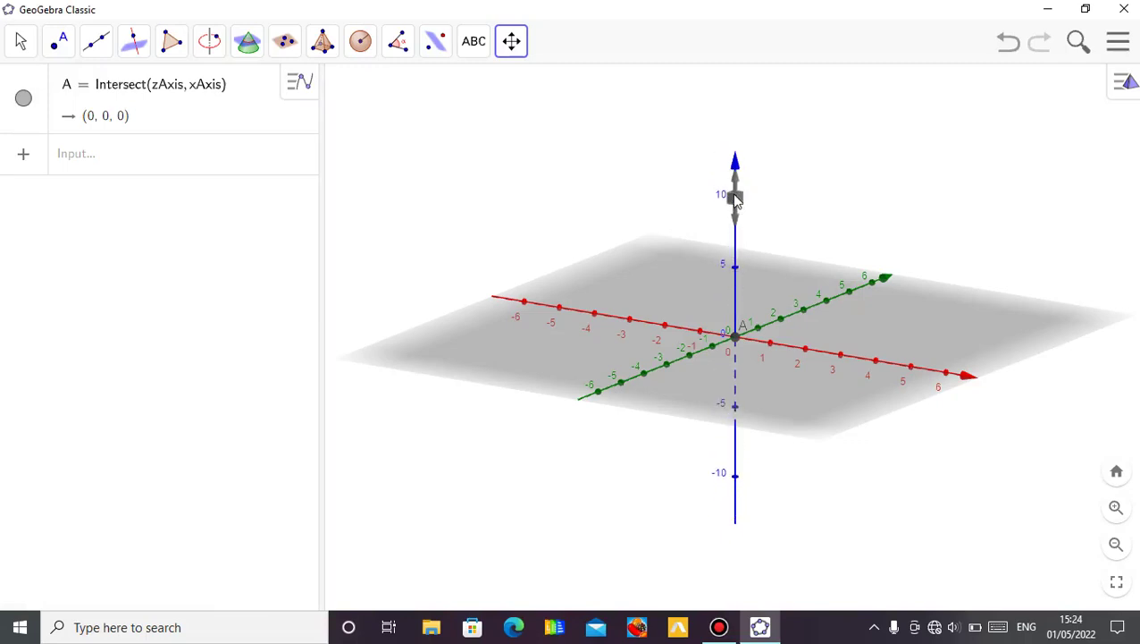
left_click_drag(734, 182, 736, 288)
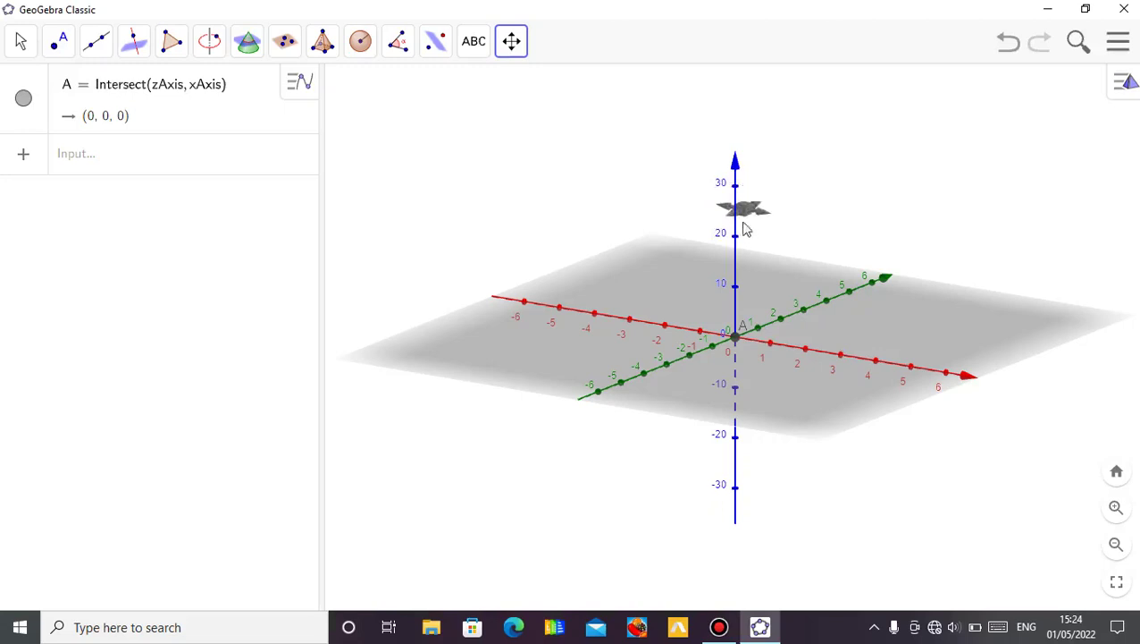
left_click_drag(736, 239, 724, 316)
left_click_drag(736, 191, 734, 349)
left_click_drag(736, 190, 735, 272)
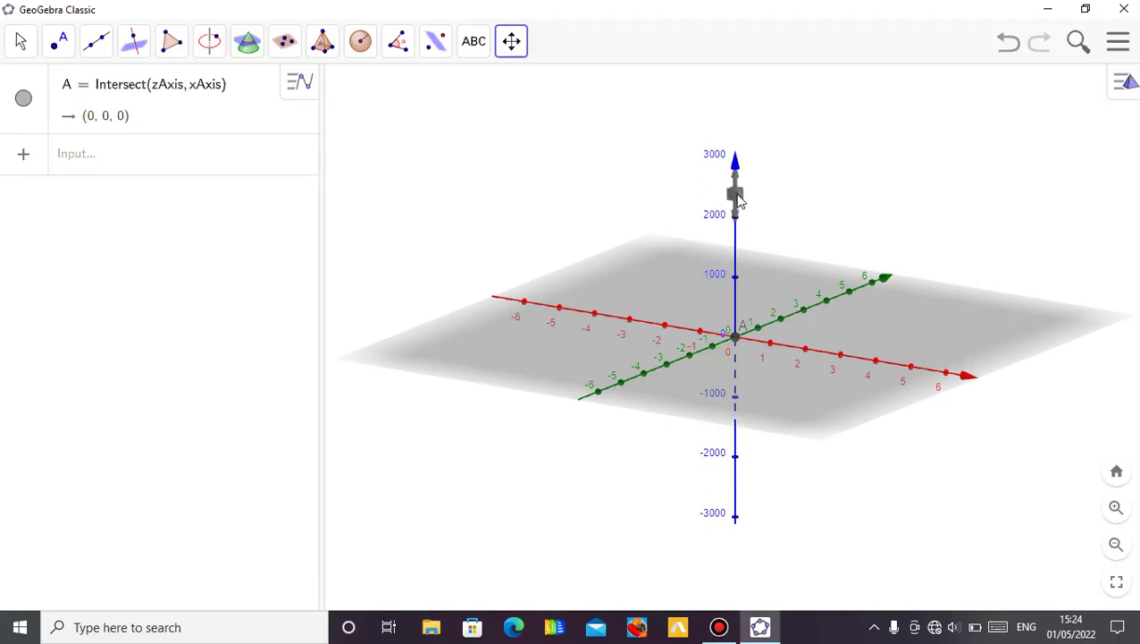
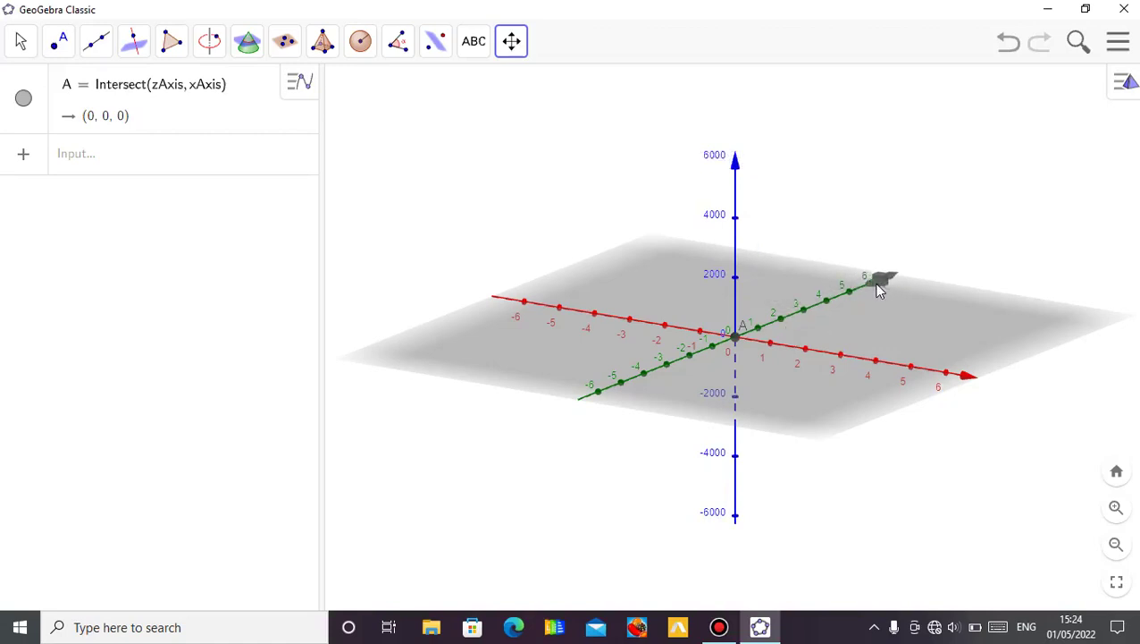
Compress the y-axis scale until its visible range extends to about 6000 in both directions.
left_click_drag(876, 289, 770, 333)
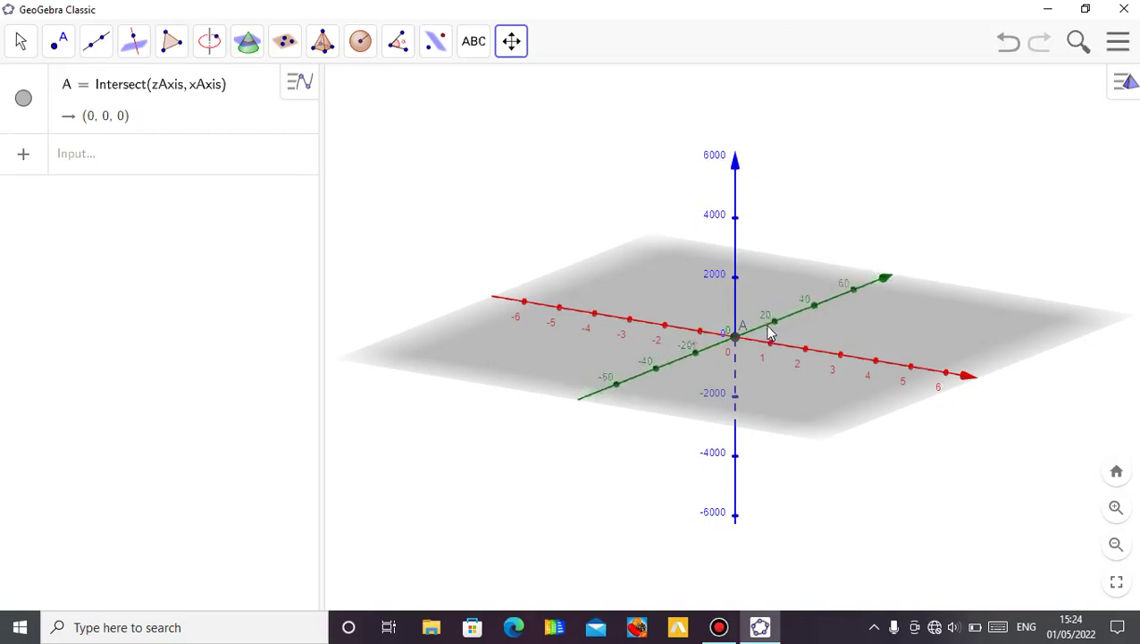
left_click_drag(869, 282, 784, 327)
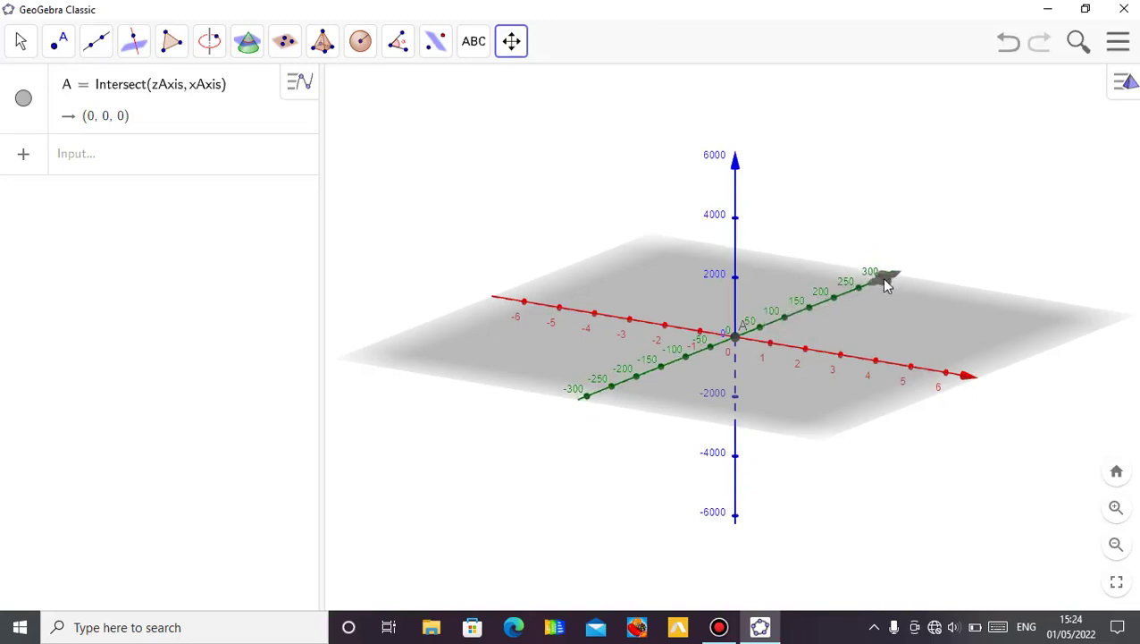
left_click_drag(885, 284, 777, 321)
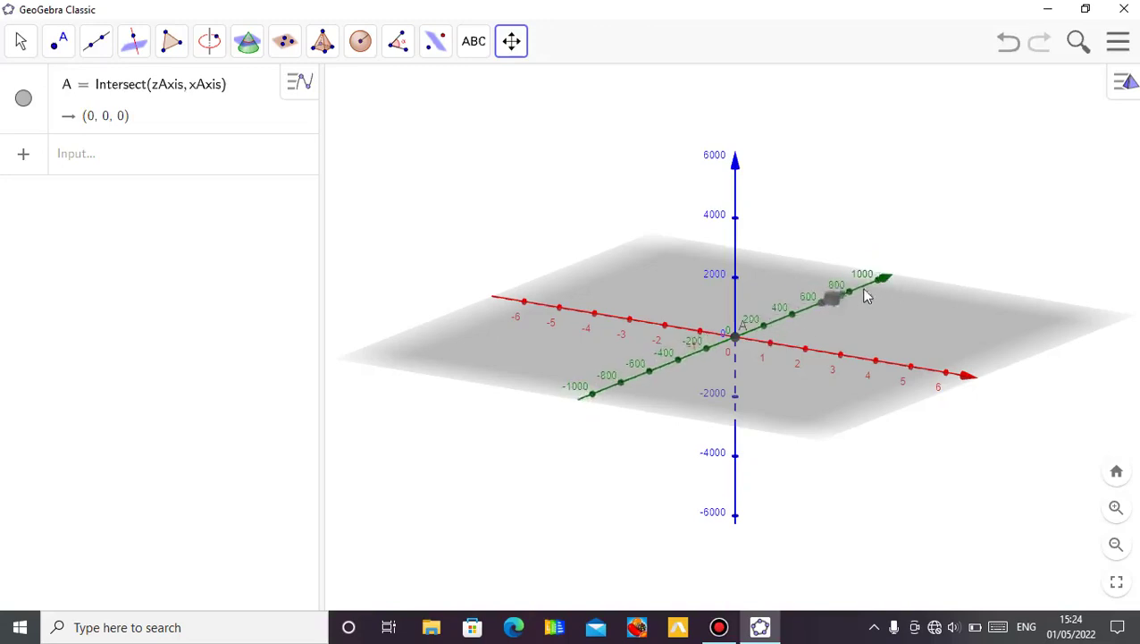
mouse_move(874, 290)
left_mouse_down()
mouse_move(769, 331)
mouse_move(871, 291)
mouse_move(823, 308)
left_mouse_up()
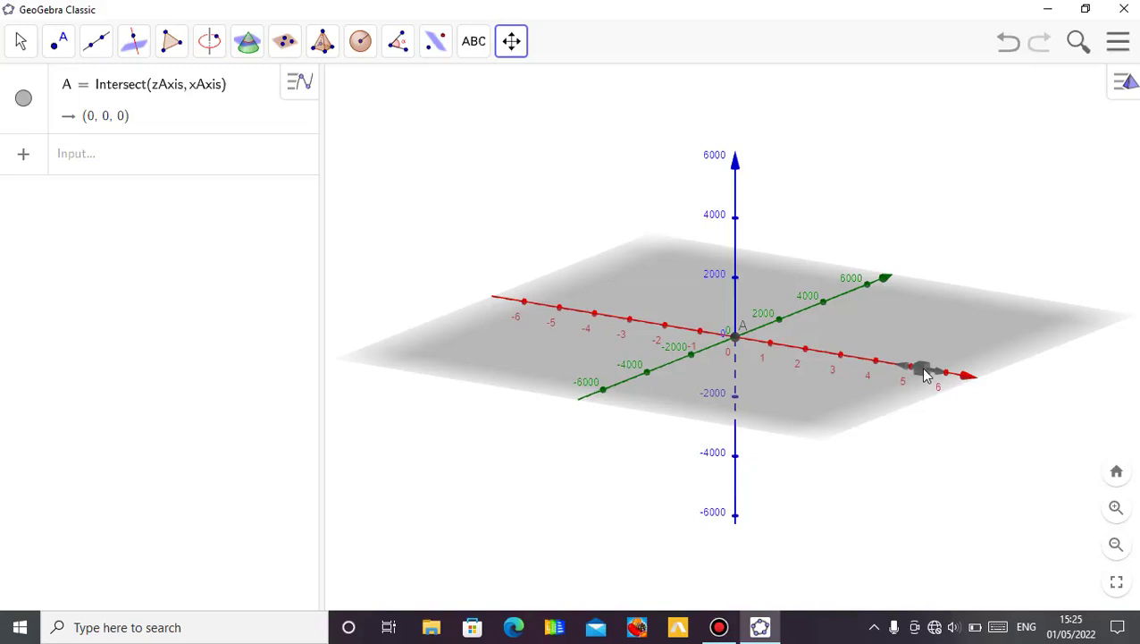
Compress the x-axis scale until its visible range extends to about 6000 in both directions.
left_click_drag(926, 375, 805, 359)
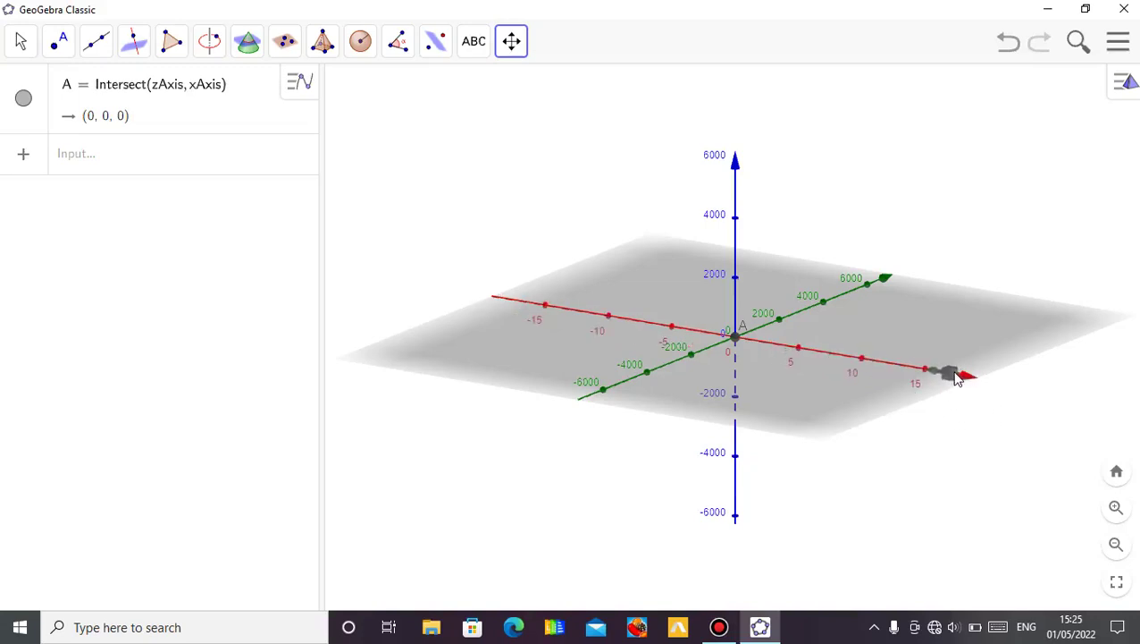
left_click_drag(956, 379, 827, 348)
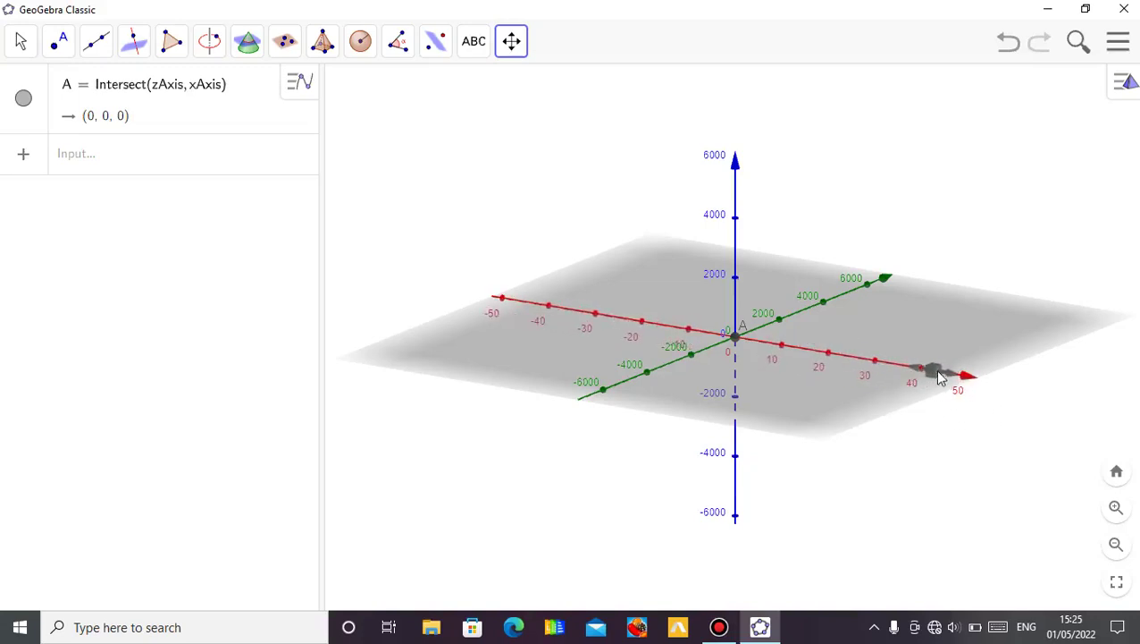
left_click_drag(937, 372, 796, 348)
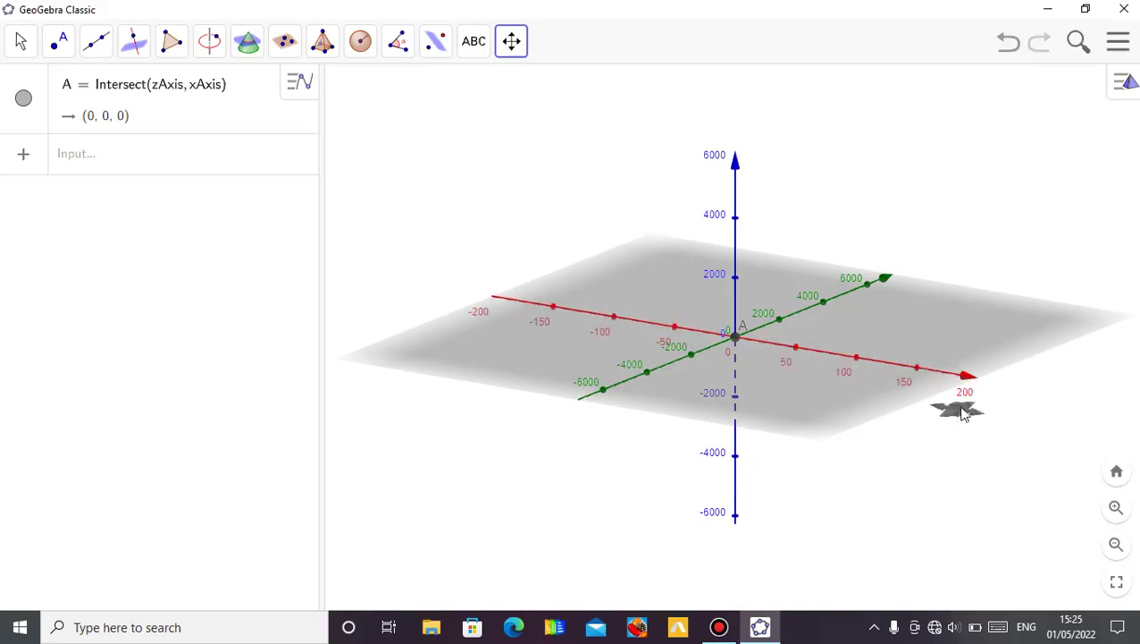
left_click_drag(937, 371, 769, 345)
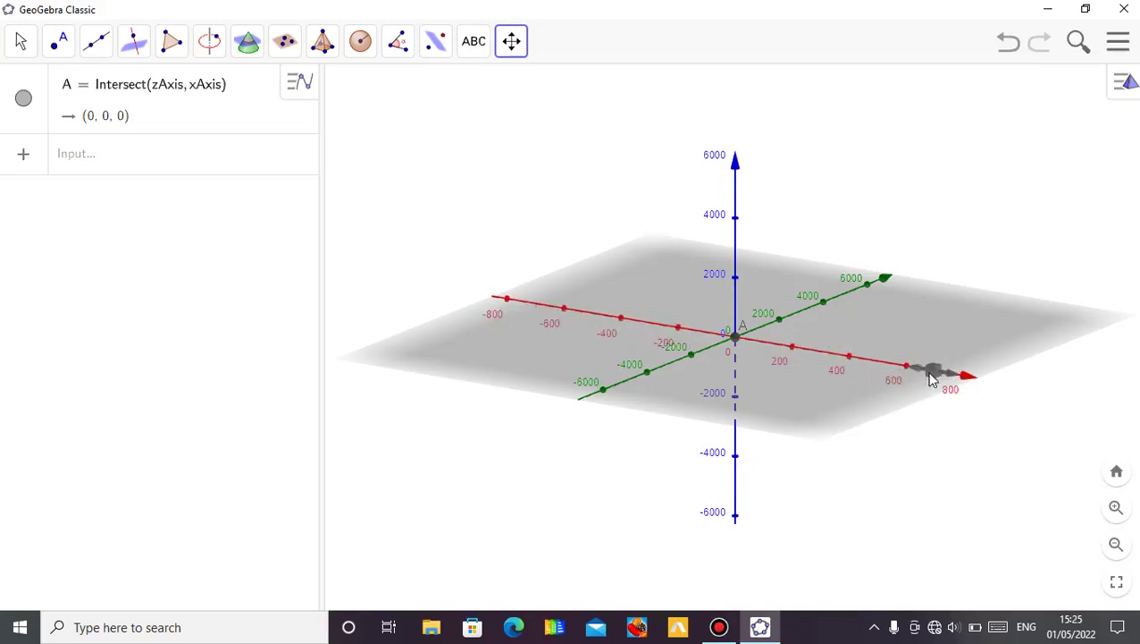
left_click_drag(931, 379, 813, 351)
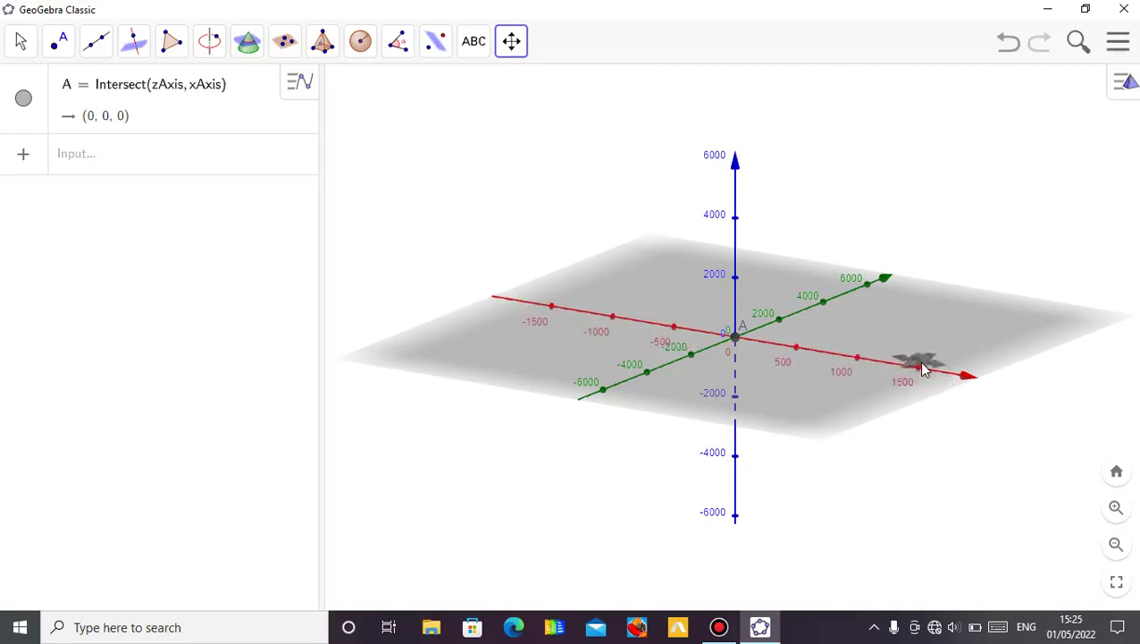
left_click_drag(920, 364, 773, 342)
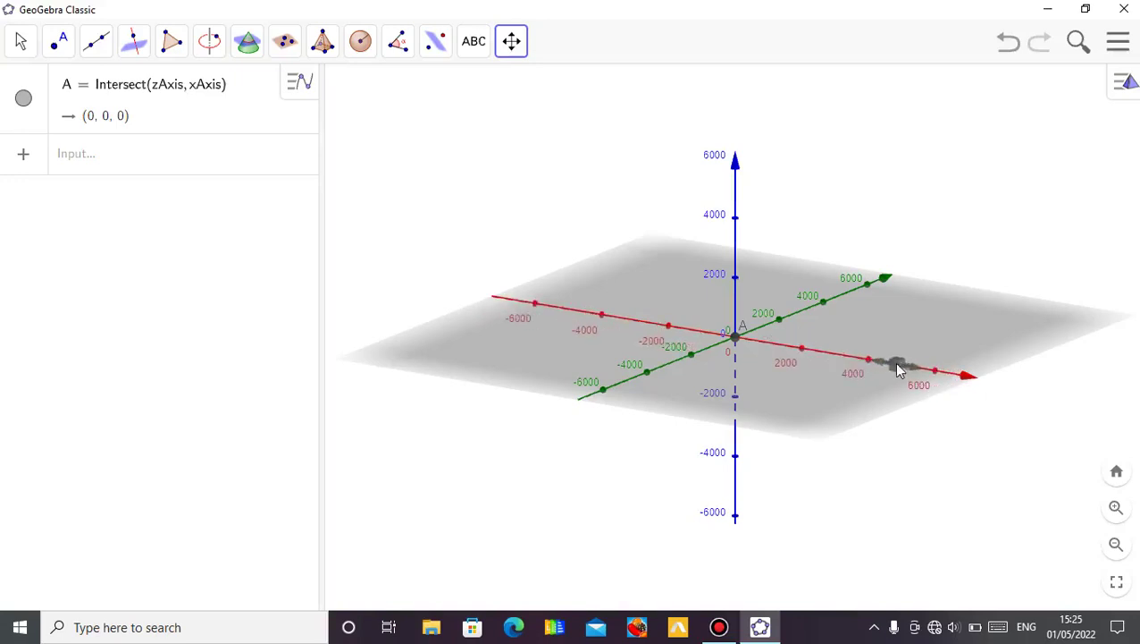
left_click_drag(896, 369, 908, 372)
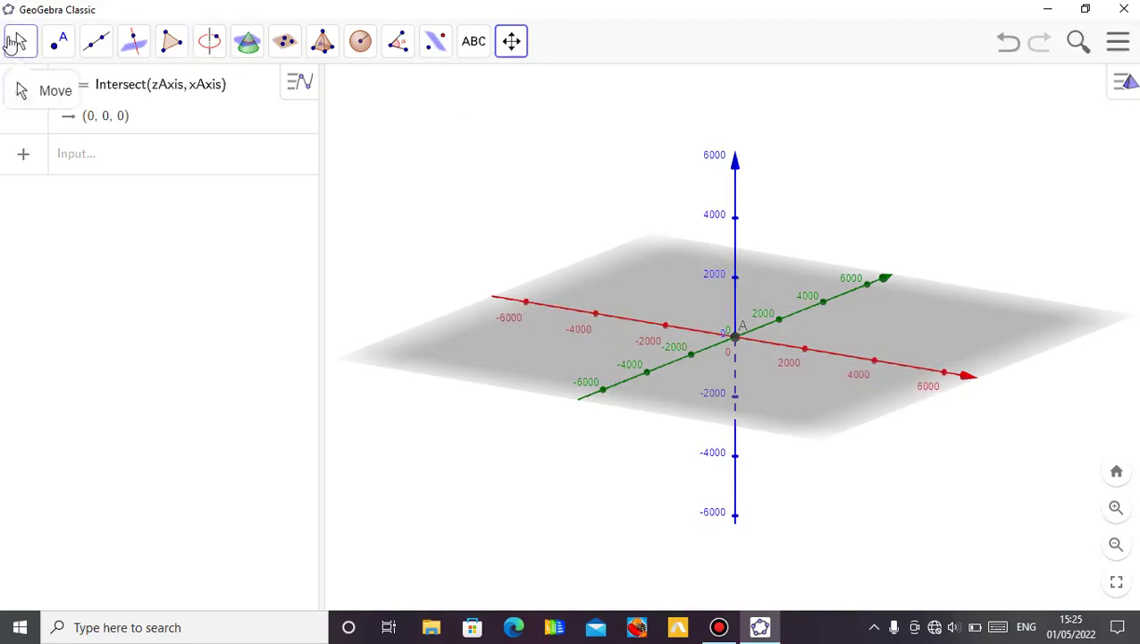
Create a sphere by centre and radius, using point A as its centre and 6400 as its radius.
left_click(19, 41)
left_click(359, 42)
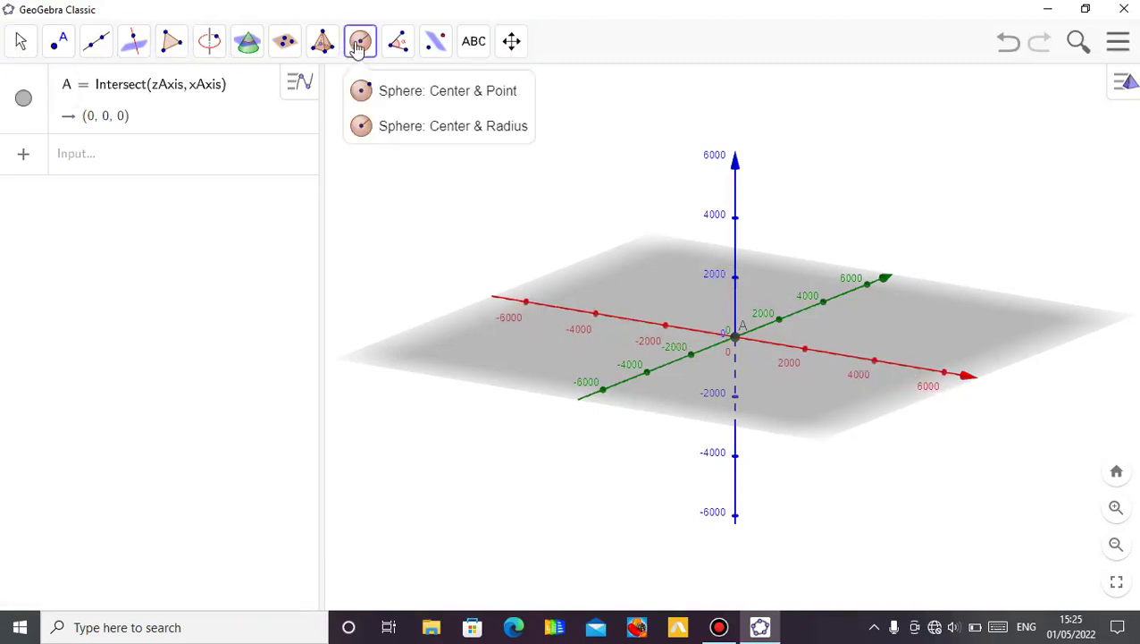
left_click(433, 126)
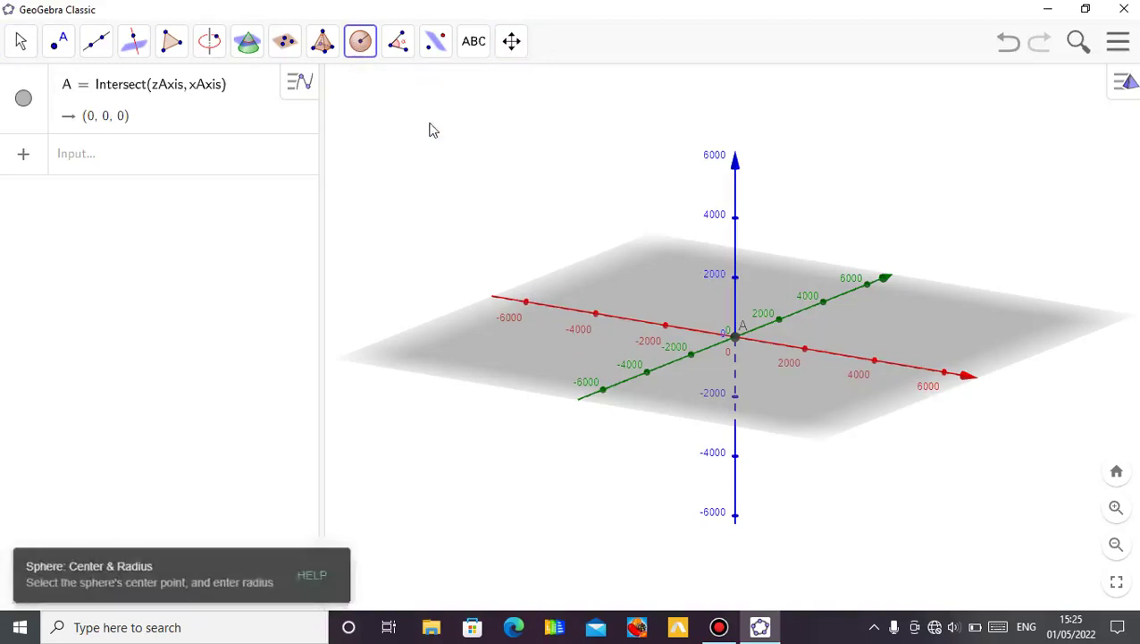
left_click(736, 340)
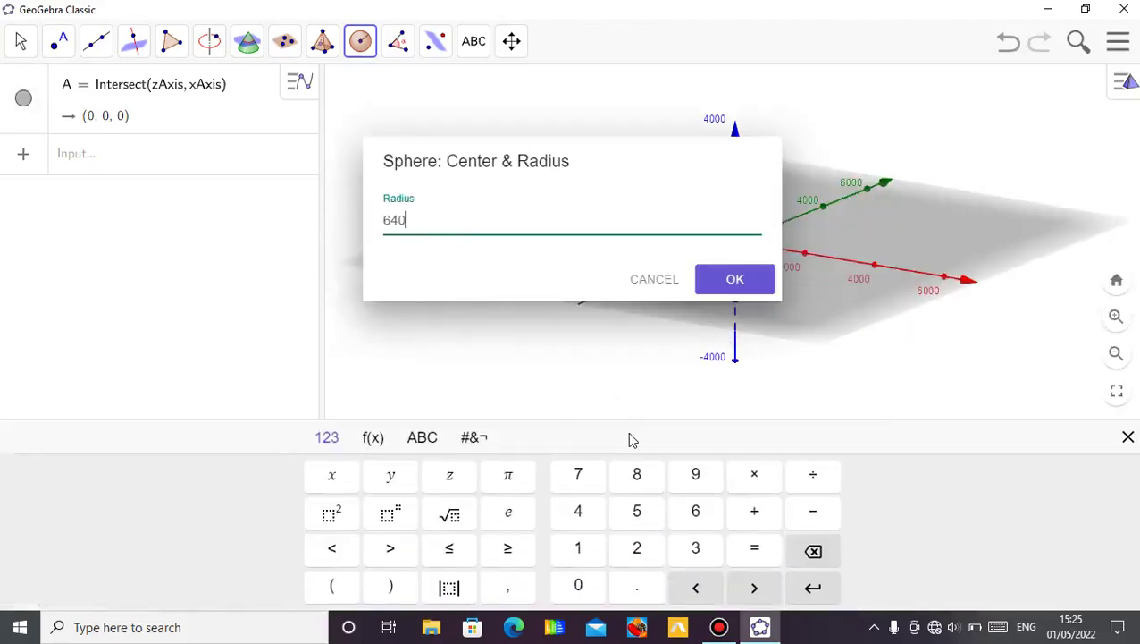
left_click(738, 284)
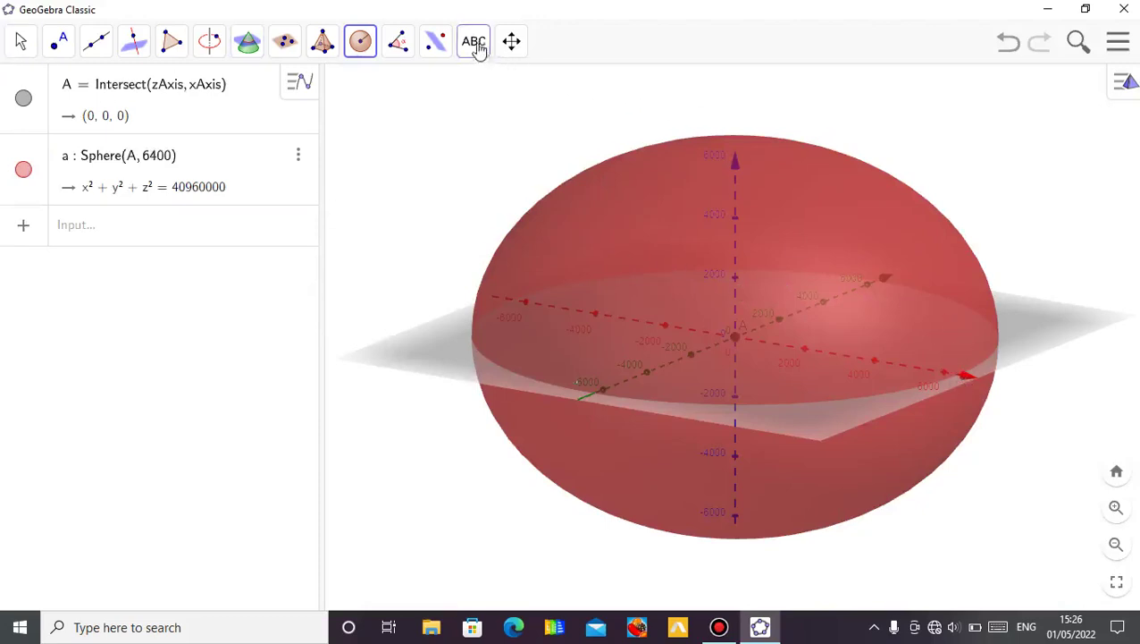
Rescale the x- and y-axes with Move Graphics View to about 8000 so the sphere looks round, and return to the Move tool.
left_click(511, 42)
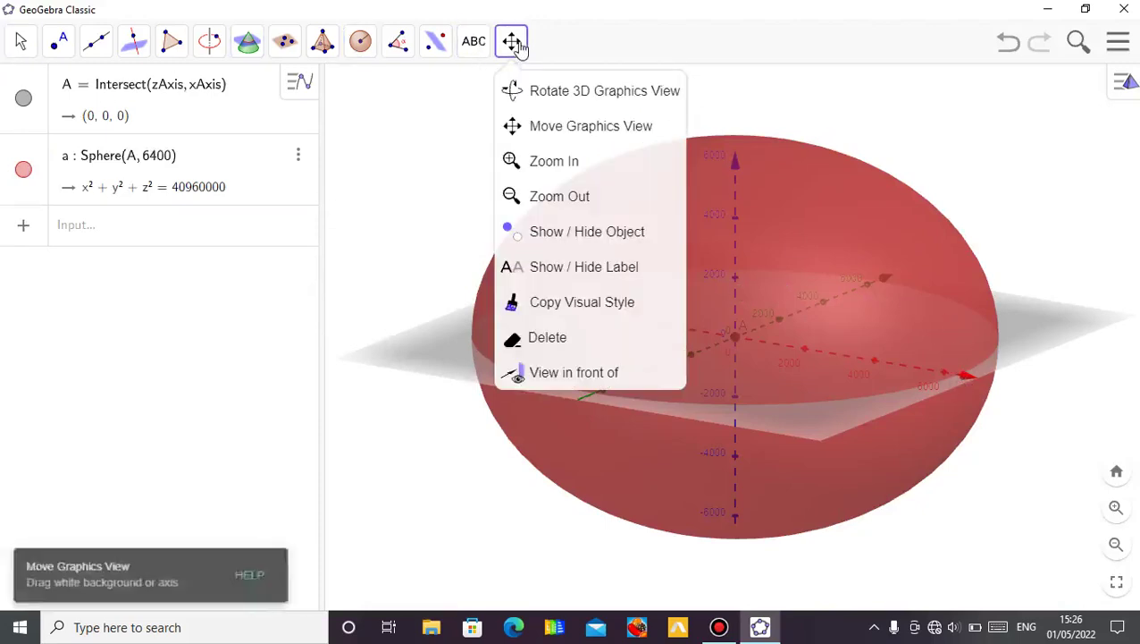
left_click(547, 128)
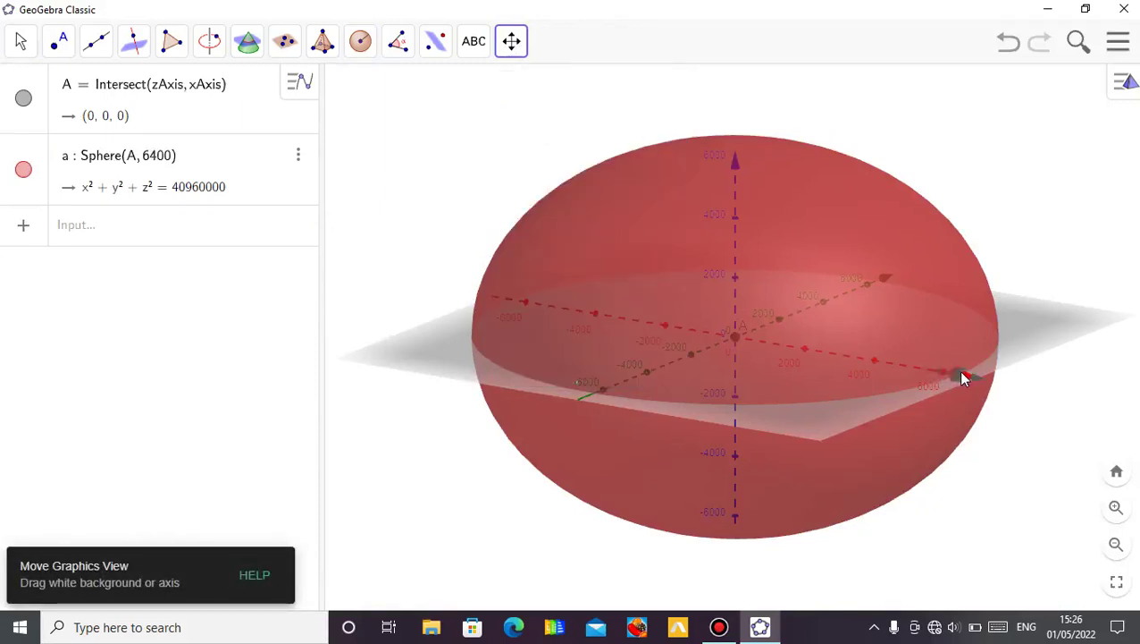
left_click_drag(962, 375, 899, 379)
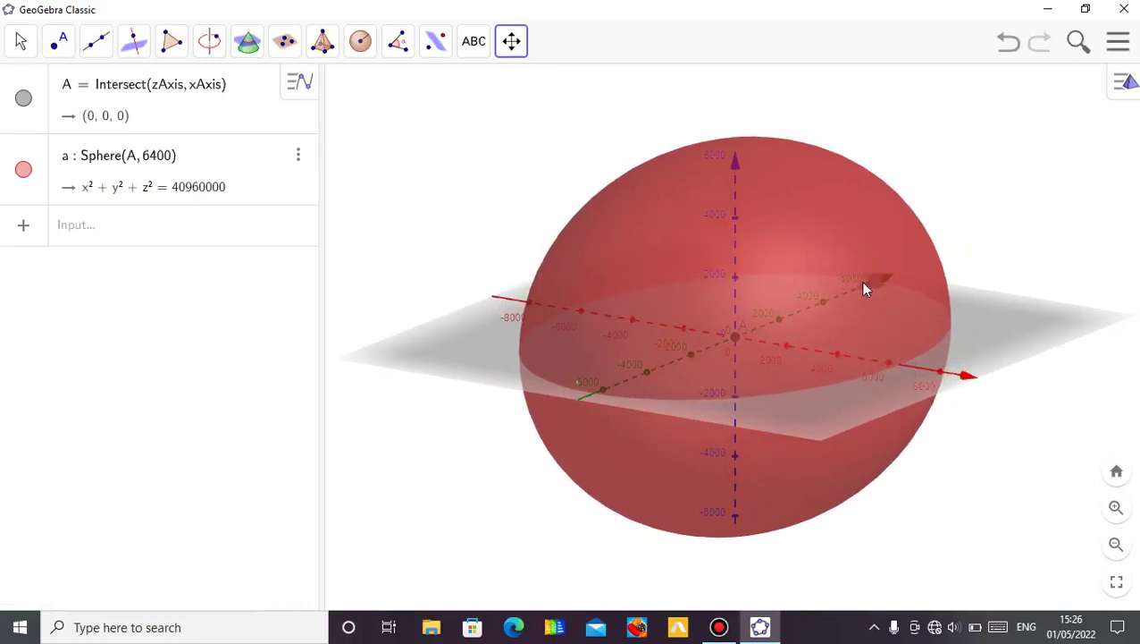
mouse_move(863, 288)
left_mouse_down()
mouse_move(842, 298)
mouse_move(883, 298)
left_mouse_up()
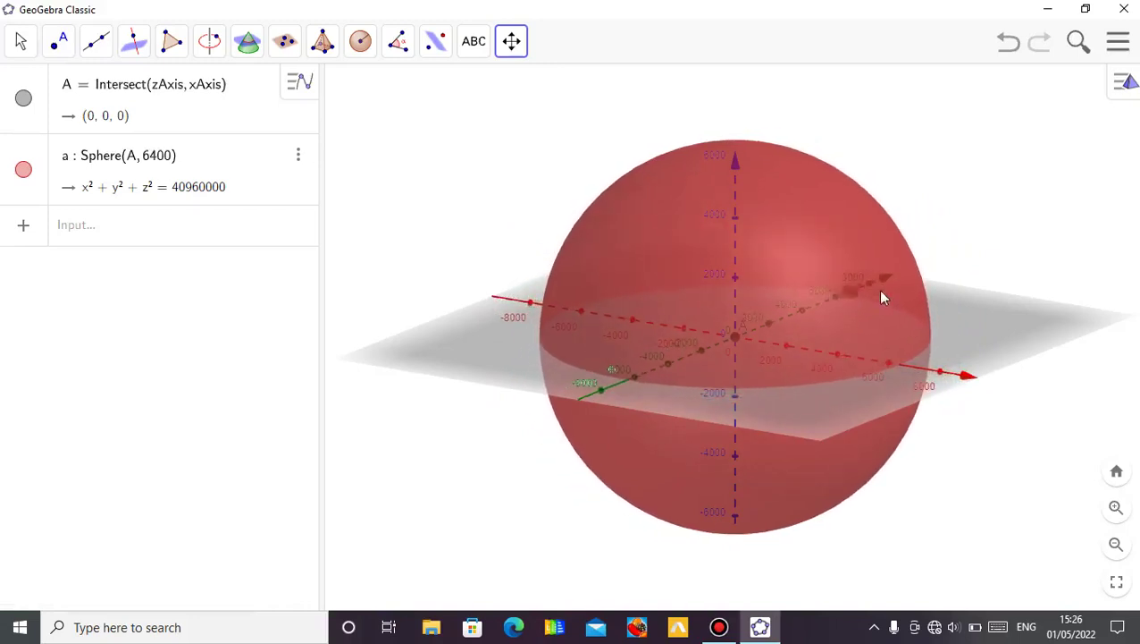
left_click(21, 45)
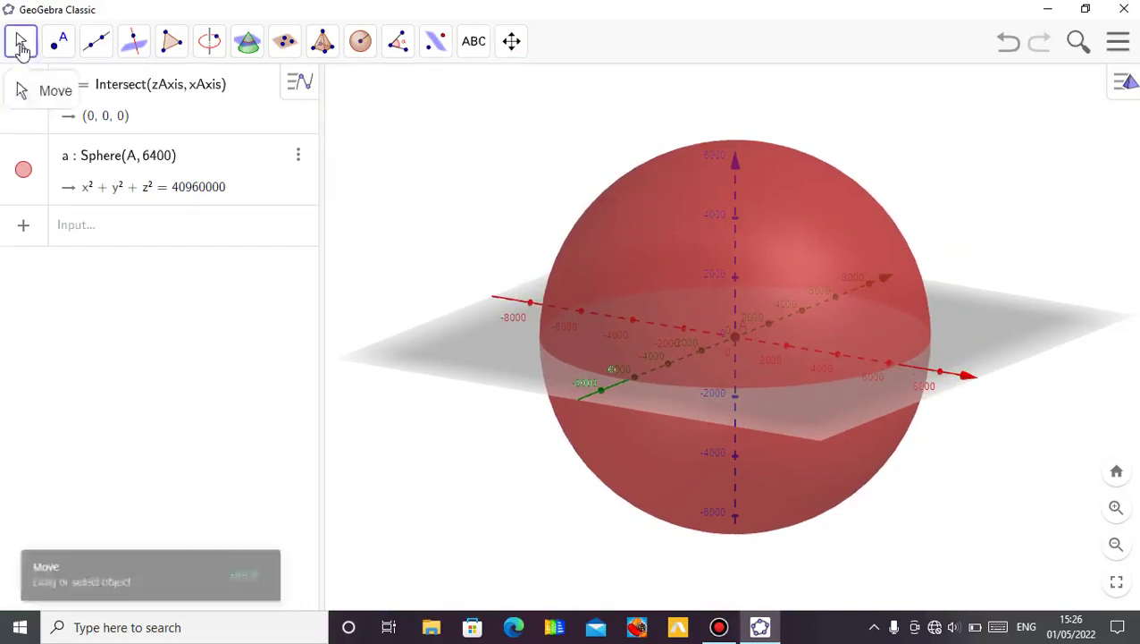
Recolour the sphere blue and set its opacity to 10.
mouse_move(488, 191)
left_mouse_down()
mouse_move(468, 191)
mouse_move(512, 171)
mouse_move(508, 193)
left_mouse_up()
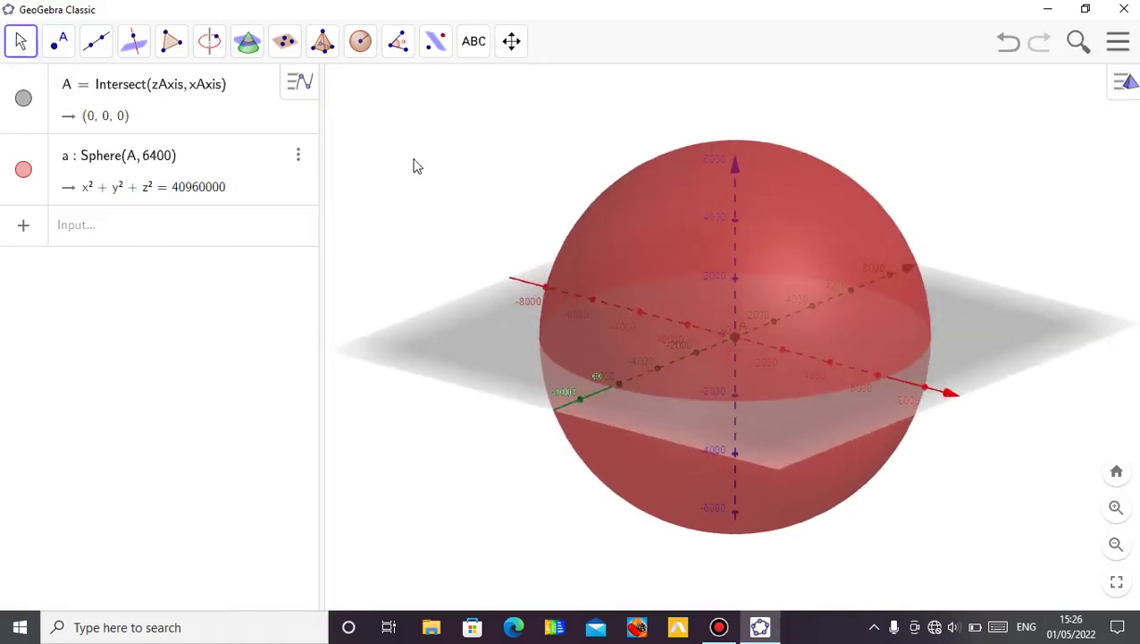
left_click(653, 218)
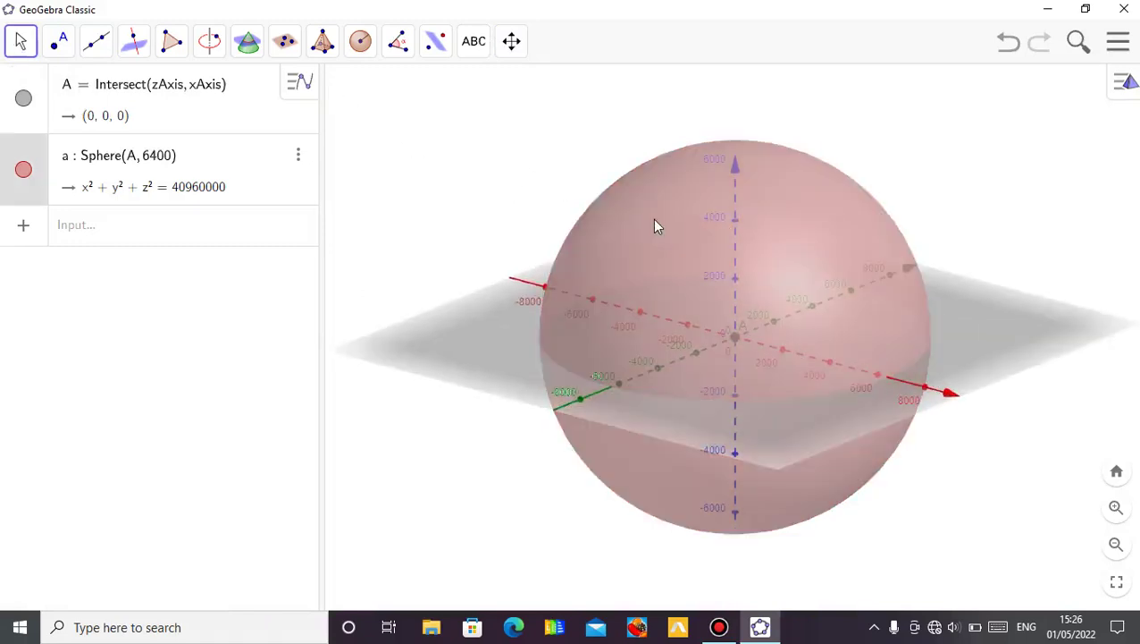
left_click(568, 172)
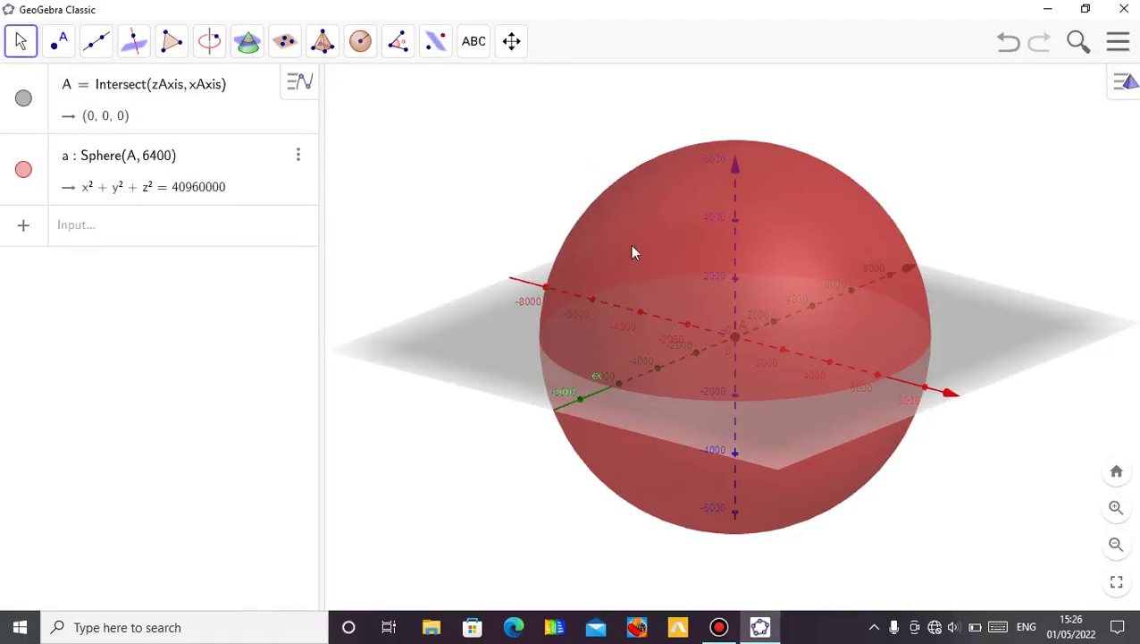
left_click(639, 228)
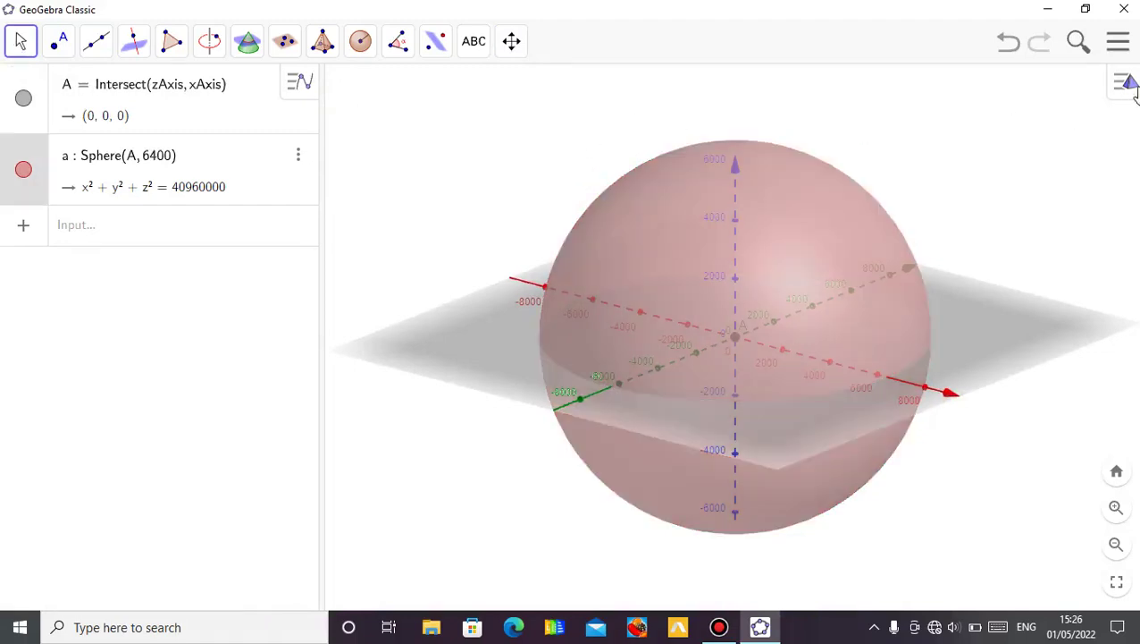
left_click(913, 127)
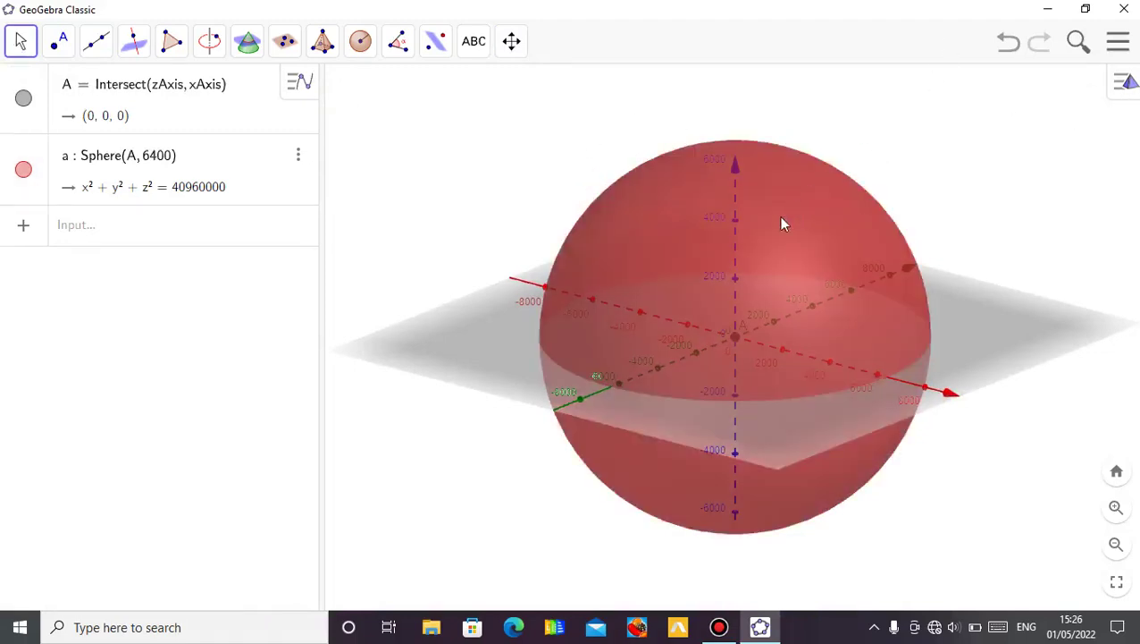
left_click(778, 216)
left_click(1118, 88)
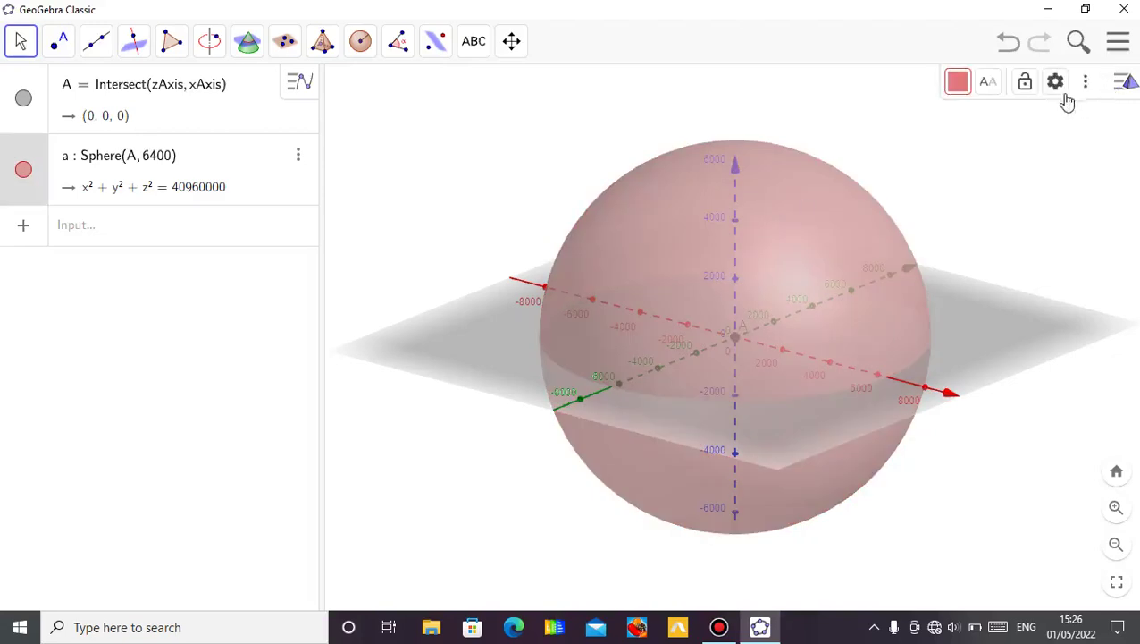
left_click(957, 86)
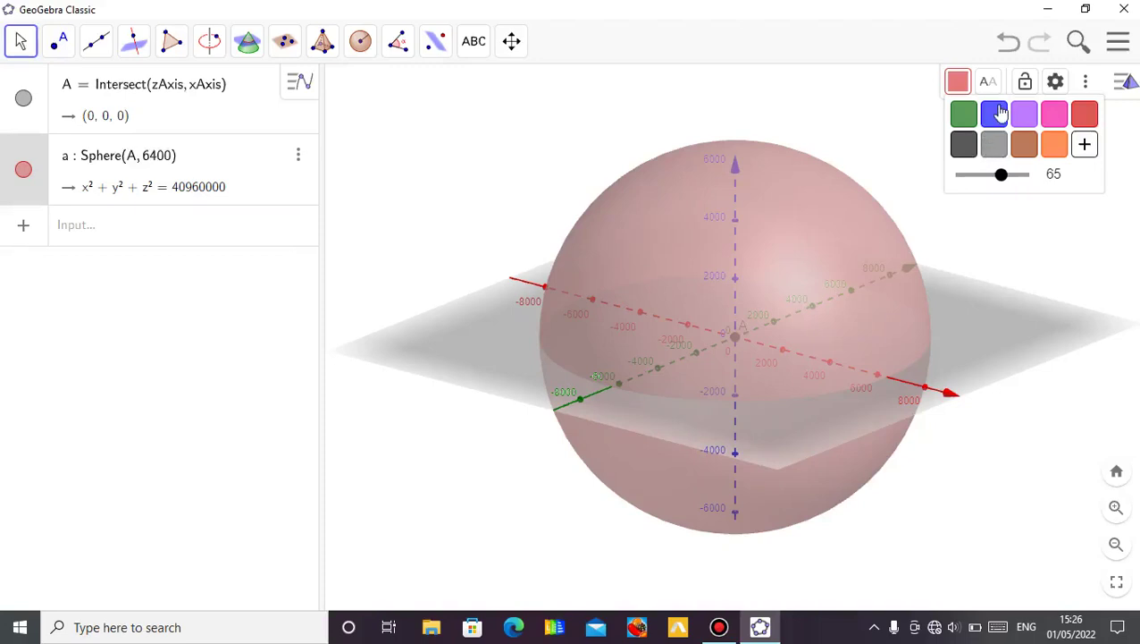
left_click(995, 114)
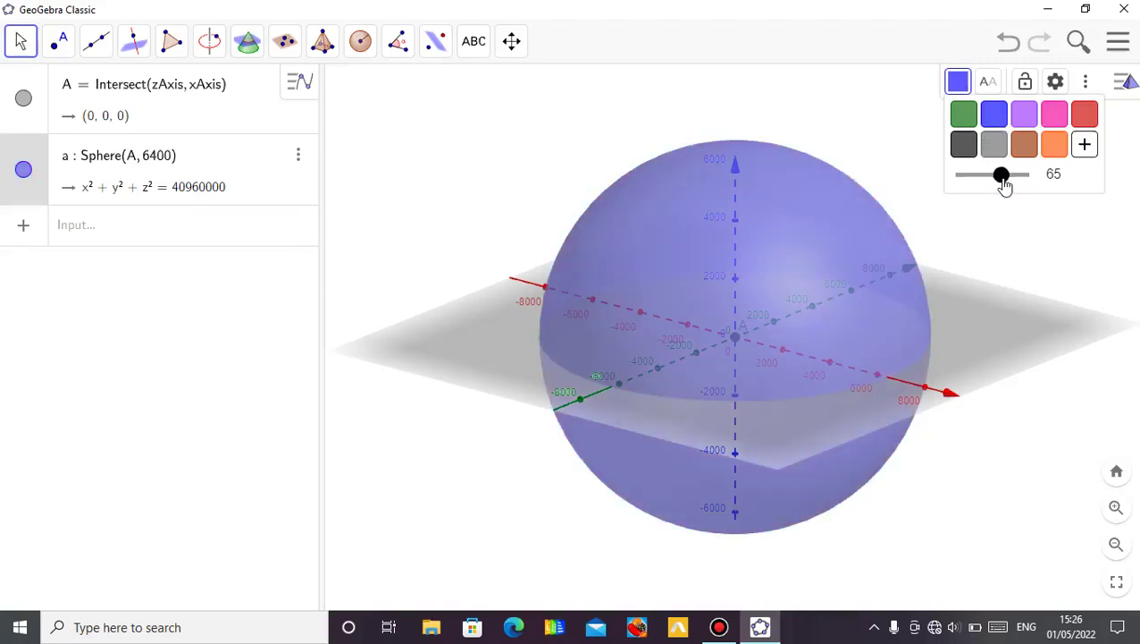
left_click_drag(1003, 179, 970, 179)
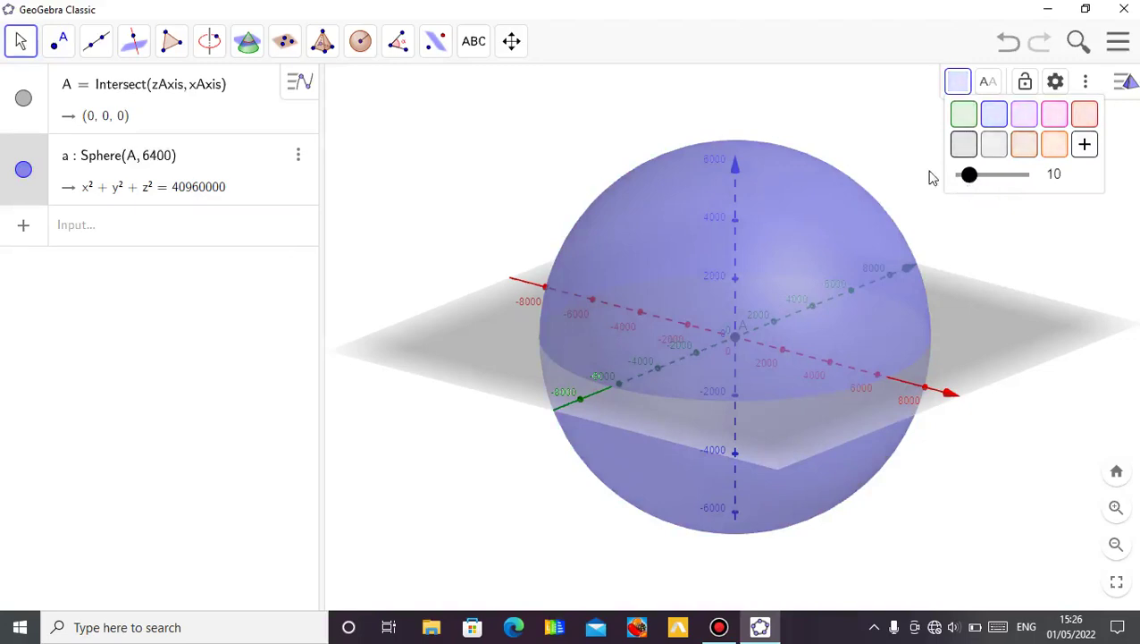
left_click(927, 176)
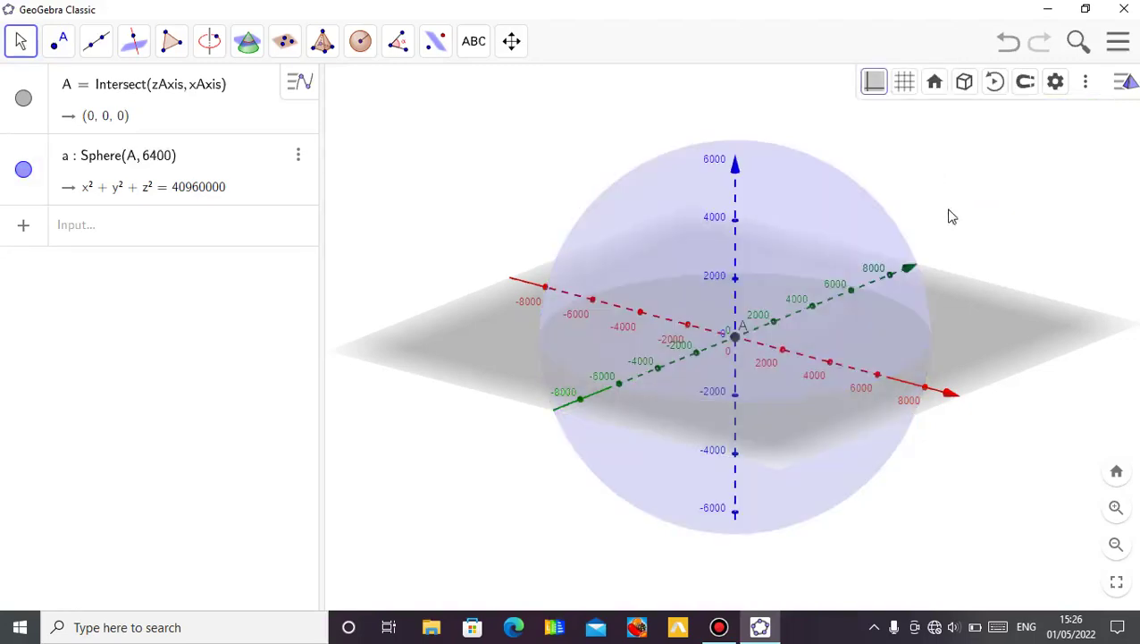
Reselect the blue sphere and increase its opacity slightly, keeping it translucent.
mouse_move(951, 216)
left_mouse_down()
mouse_move(945, 196)
mouse_move(942, 211)
left_mouse_up()
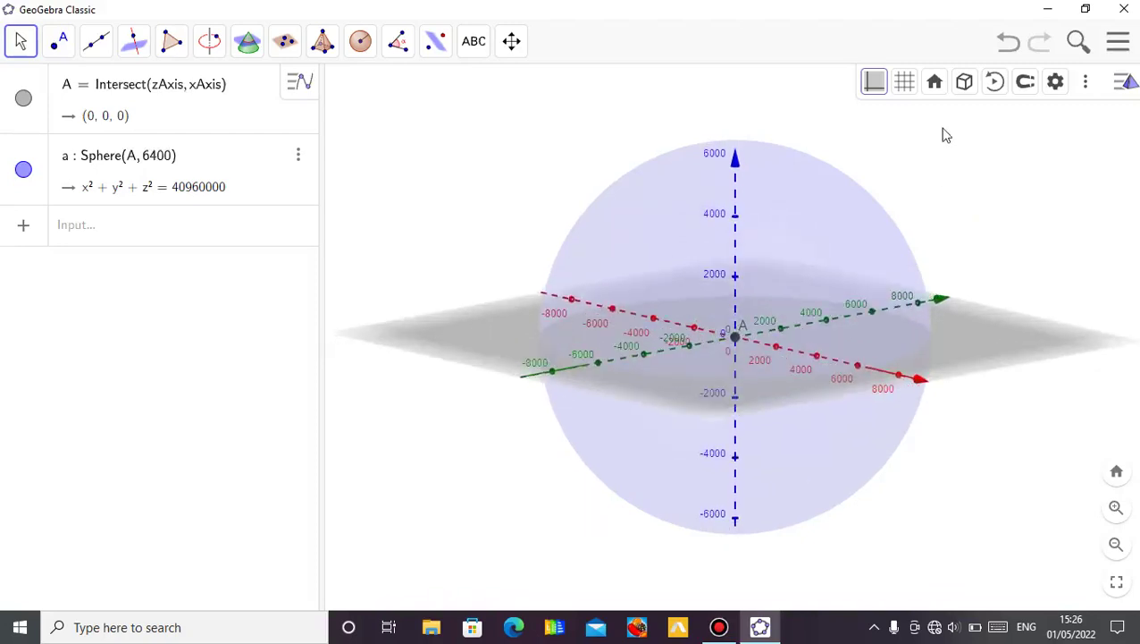
left_click(814, 228)
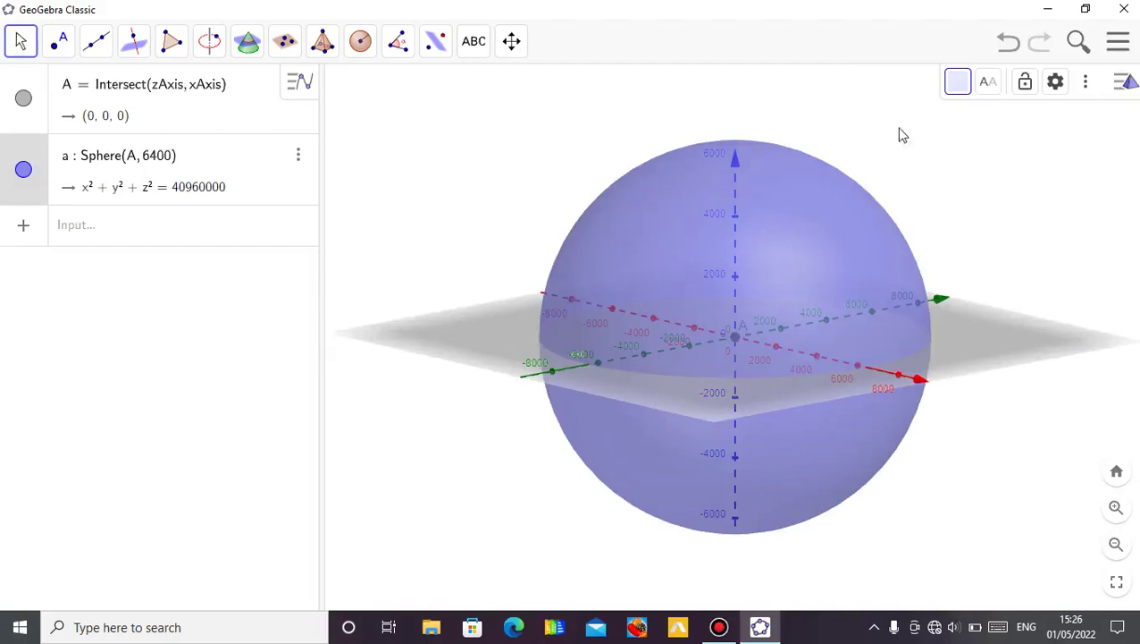
left_click(957, 82)
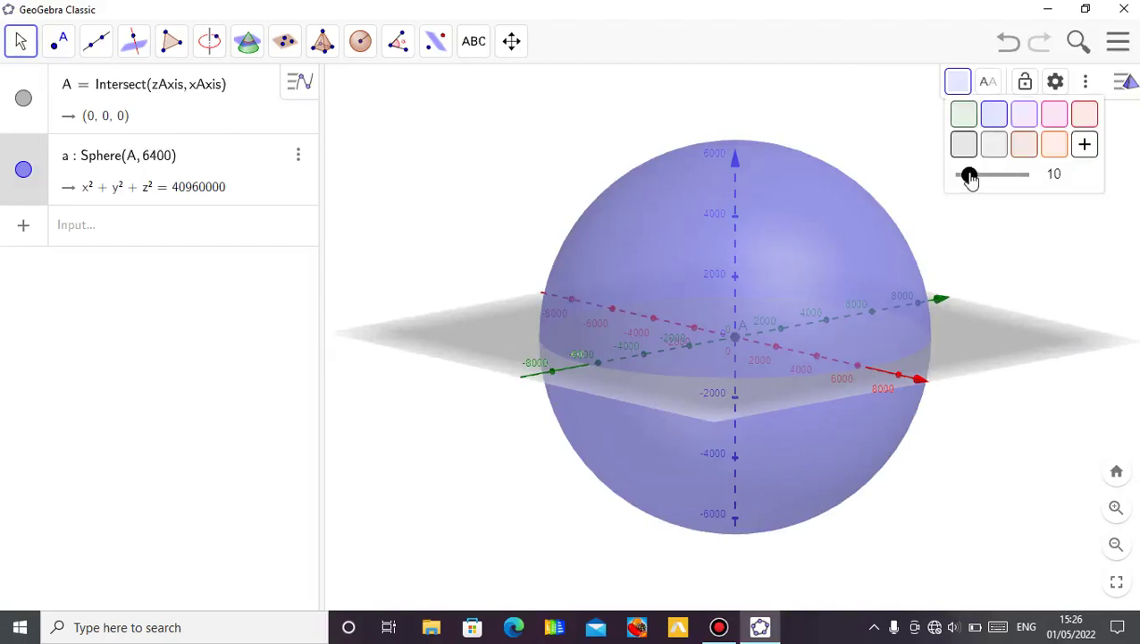
left_click_drag(970, 177, 801, 143)
left_click(866, 155)
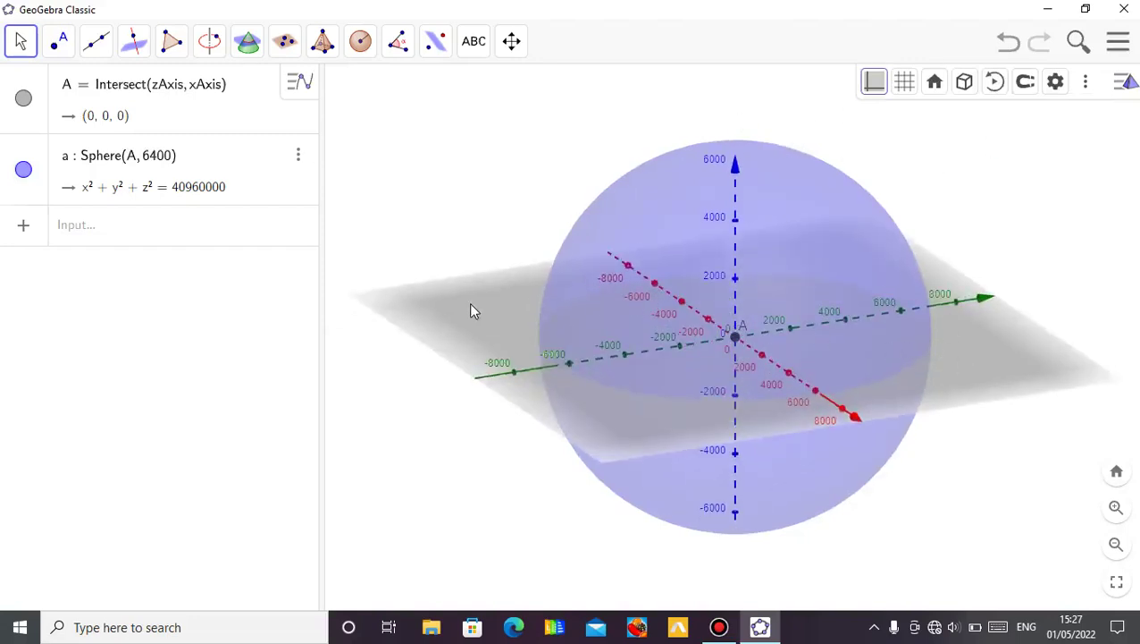
Hide the grey xy-plane in the 3D view while leaving the axes shown.
right_click(462, 236)
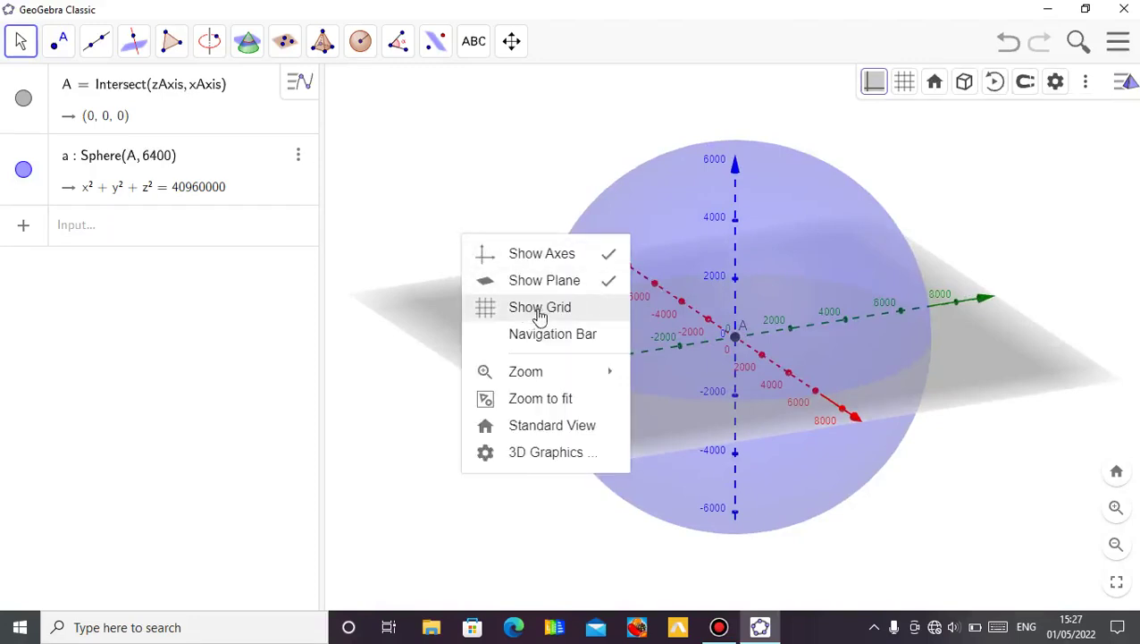
left_click(528, 284)
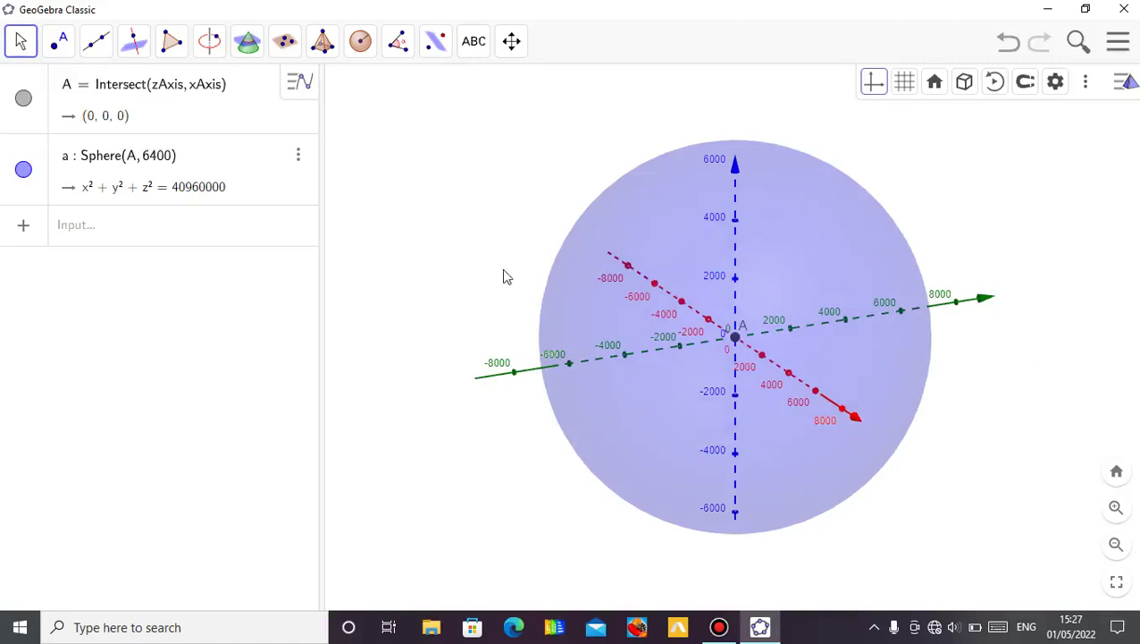
mouse_move(502, 277)
left_mouse_down()
mouse_move(538, 262)
mouse_move(505, 280)
left_mouse_up()
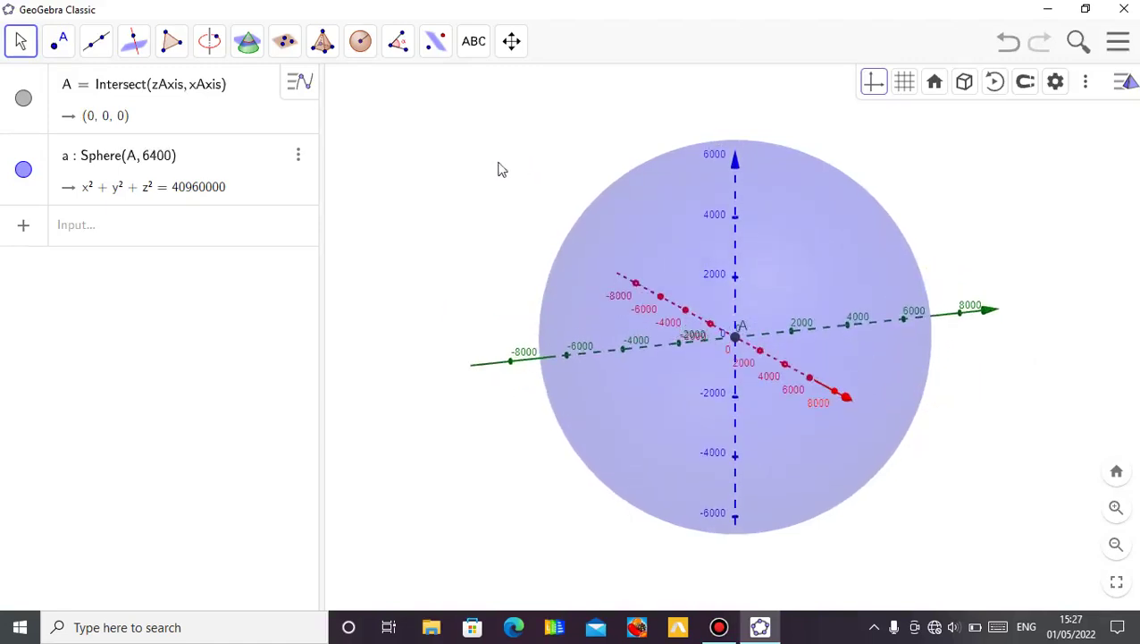
left_click(109, 231)
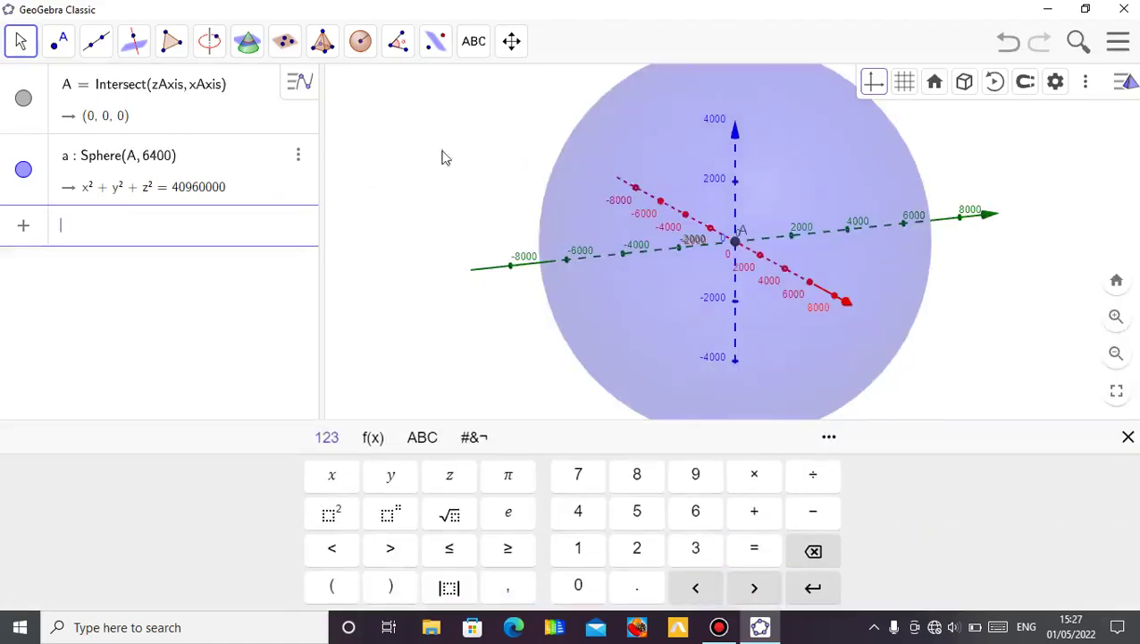
left_click(364, 181)
left_click(246, 221)
left_click(246, 269)
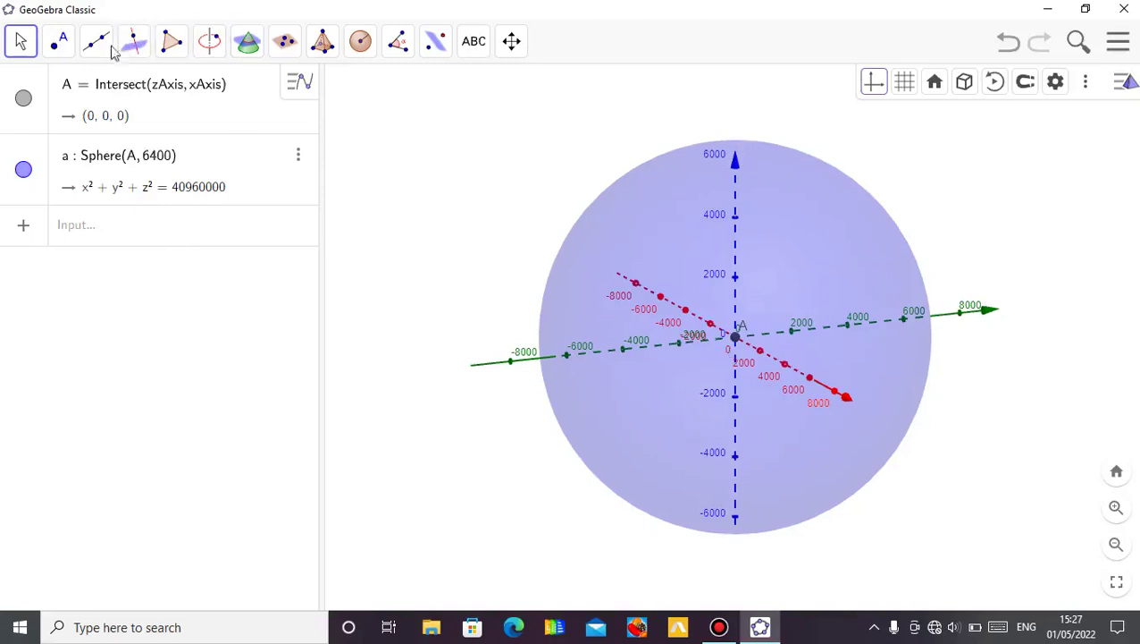
Add a point at (0, 0, 6400) by entering its coordinates.
left_click(190, 225)
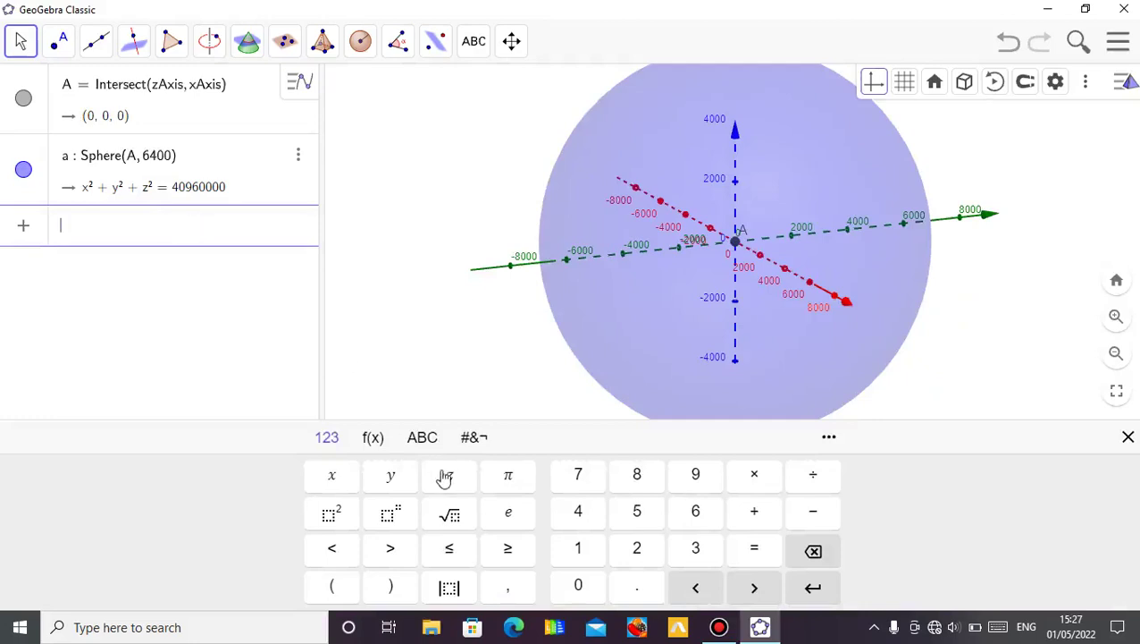
left_click(337, 589)
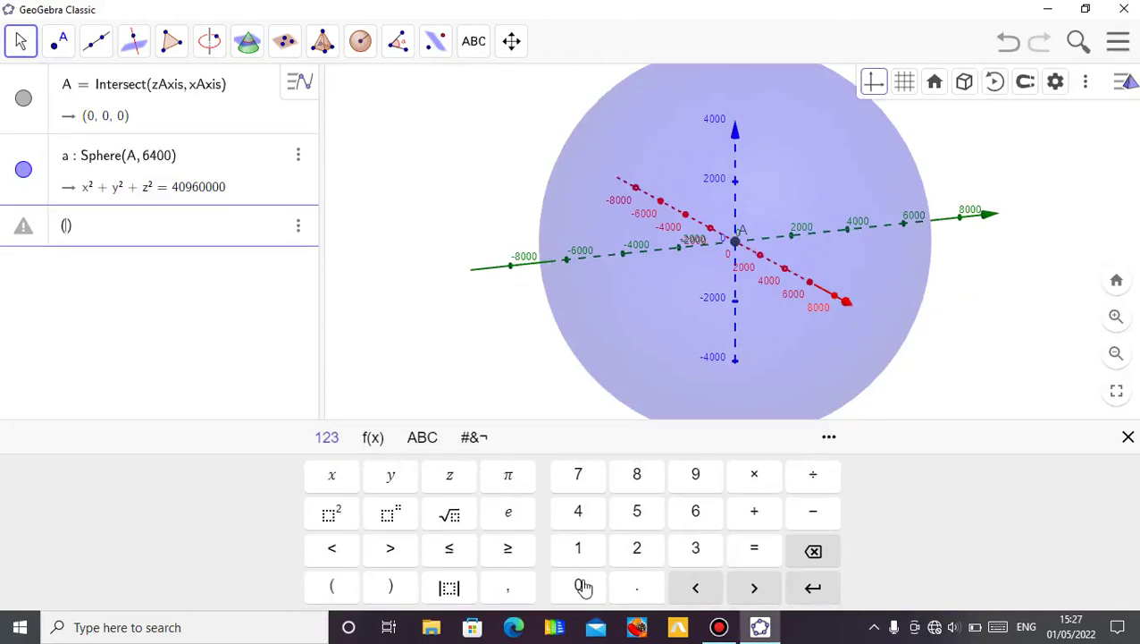
left_click(509, 594)
left_click(565, 592)
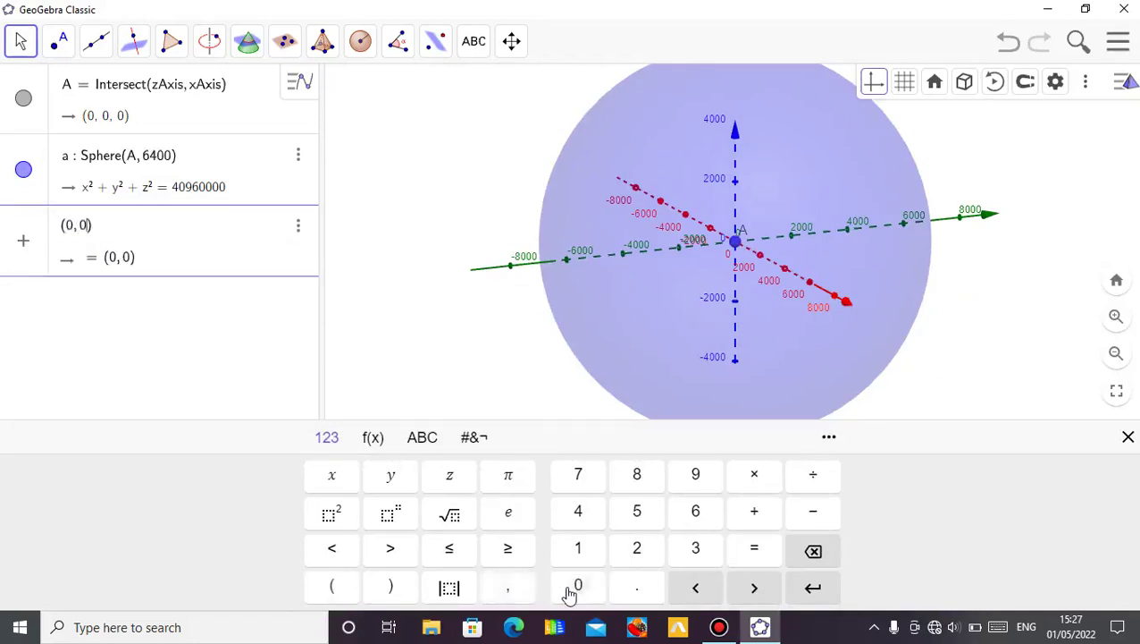
left_click(506, 589)
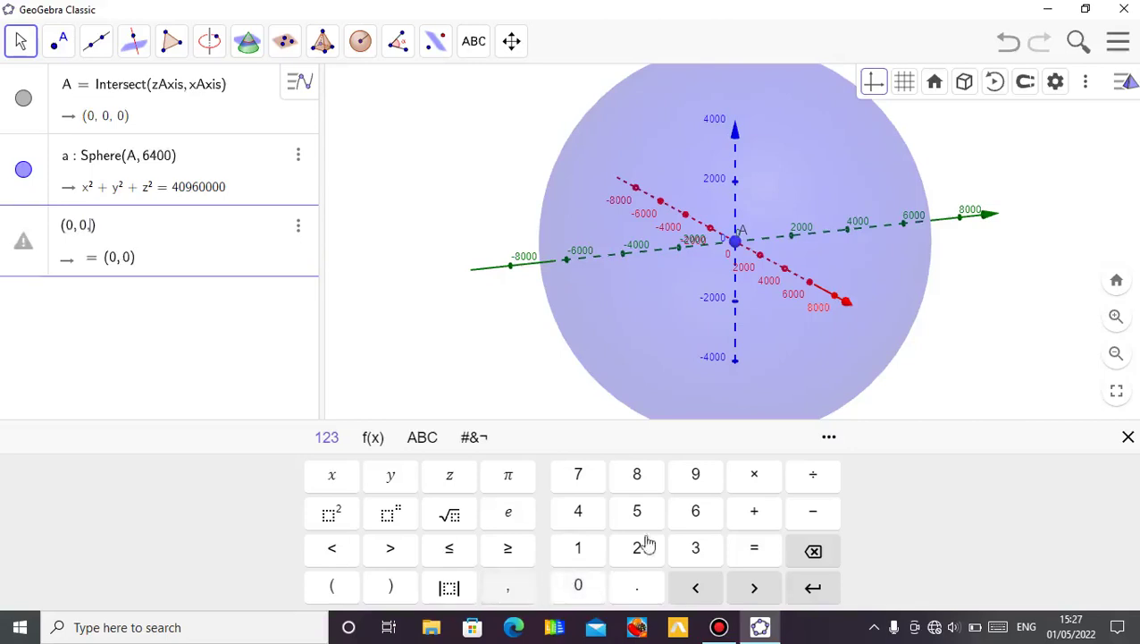
left_click(696, 519)
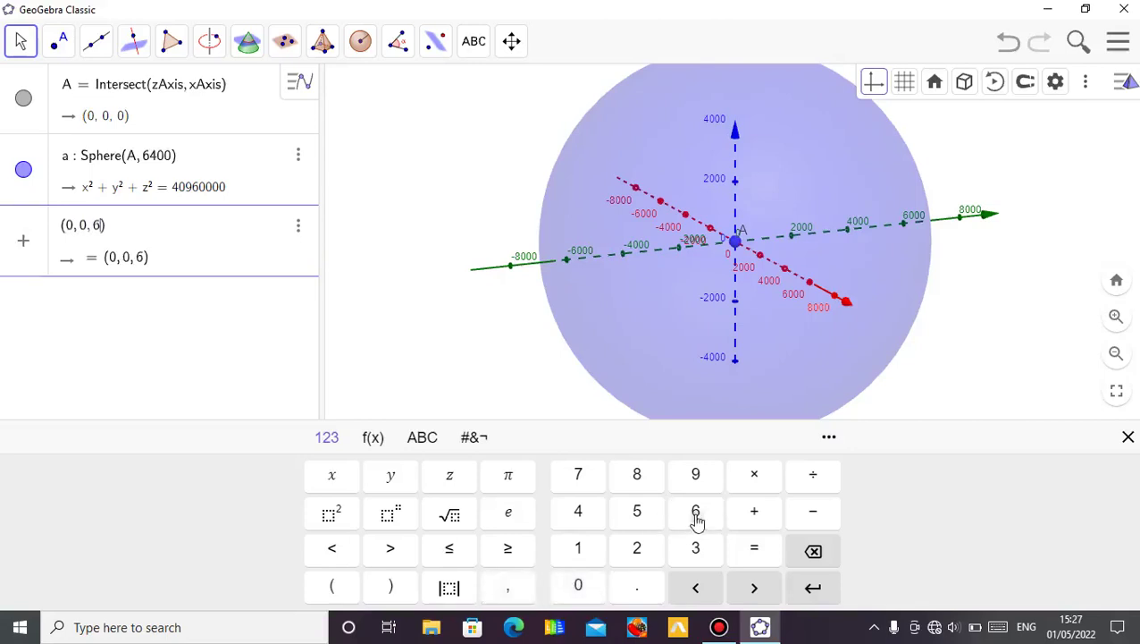
left_click(595, 523)
left_click(579, 586)
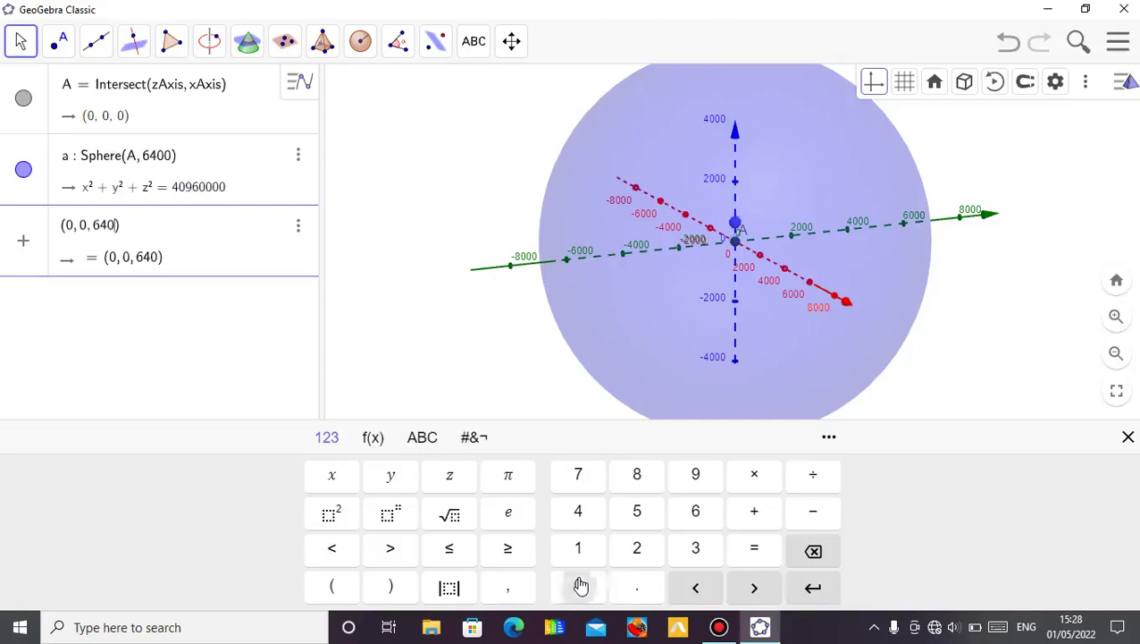
left_click(580, 586)
left_click(813, 589)
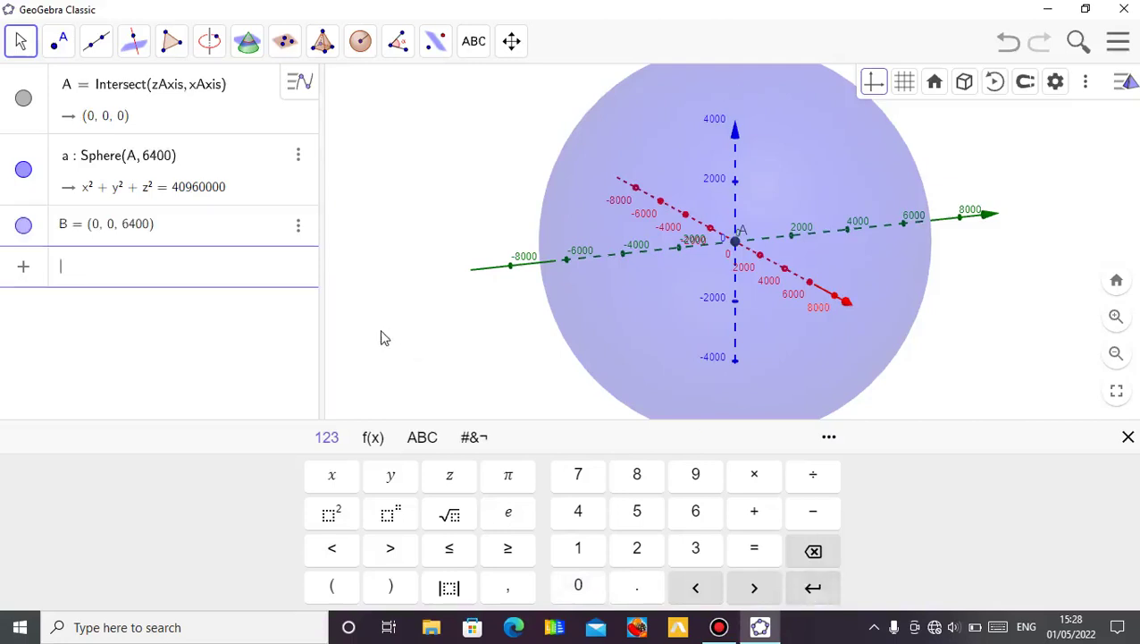
Add a point at (0, 0, -6400) by entering its coordinates.
left_click(332, 590)
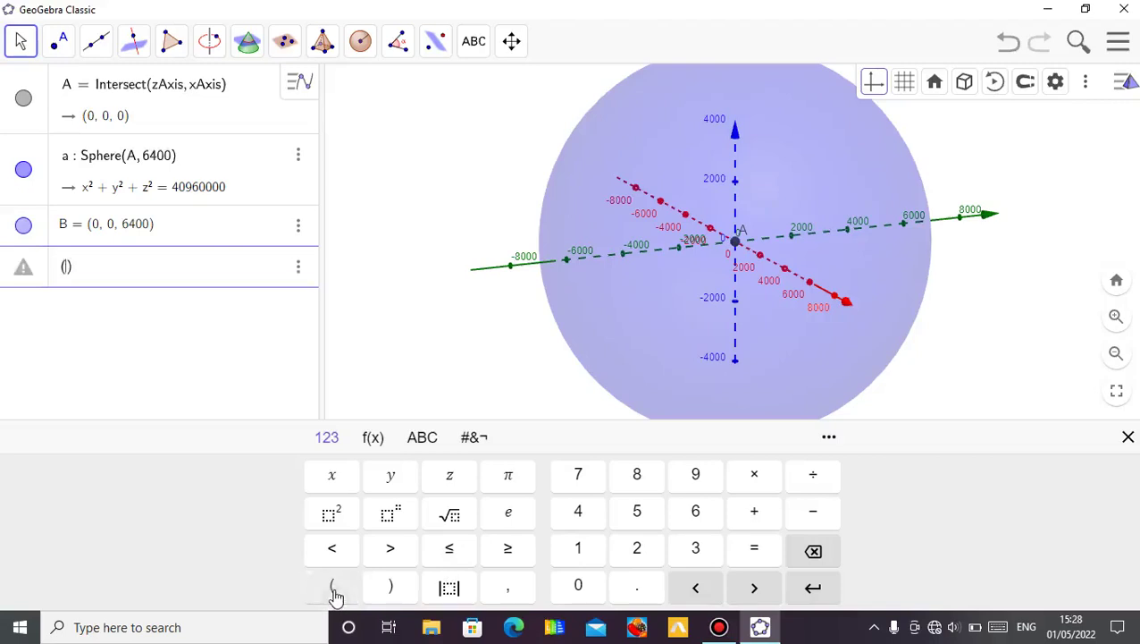
left_click(578, 586)
left_click(511, 590)
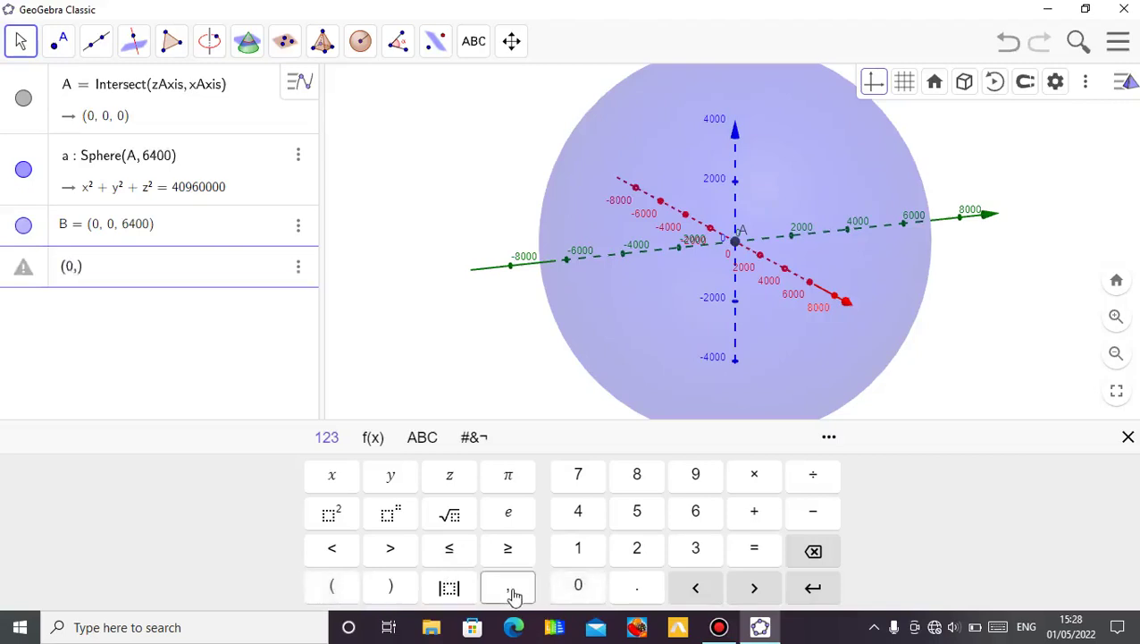
left_click(573, 588)
left_click(522, 595)
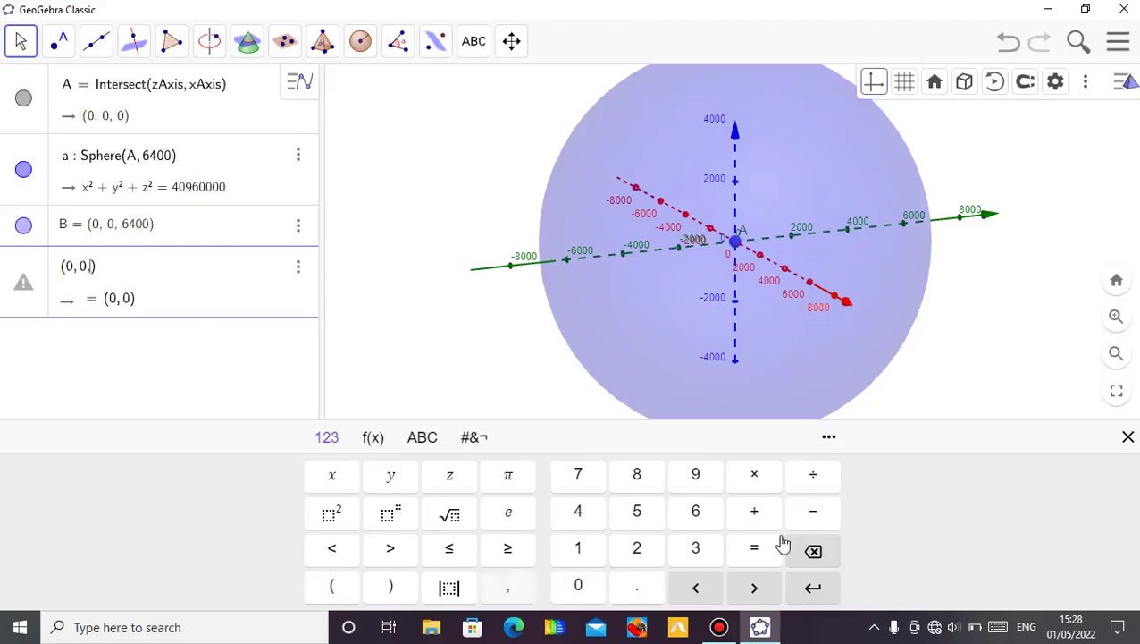
left_click(807, 513)
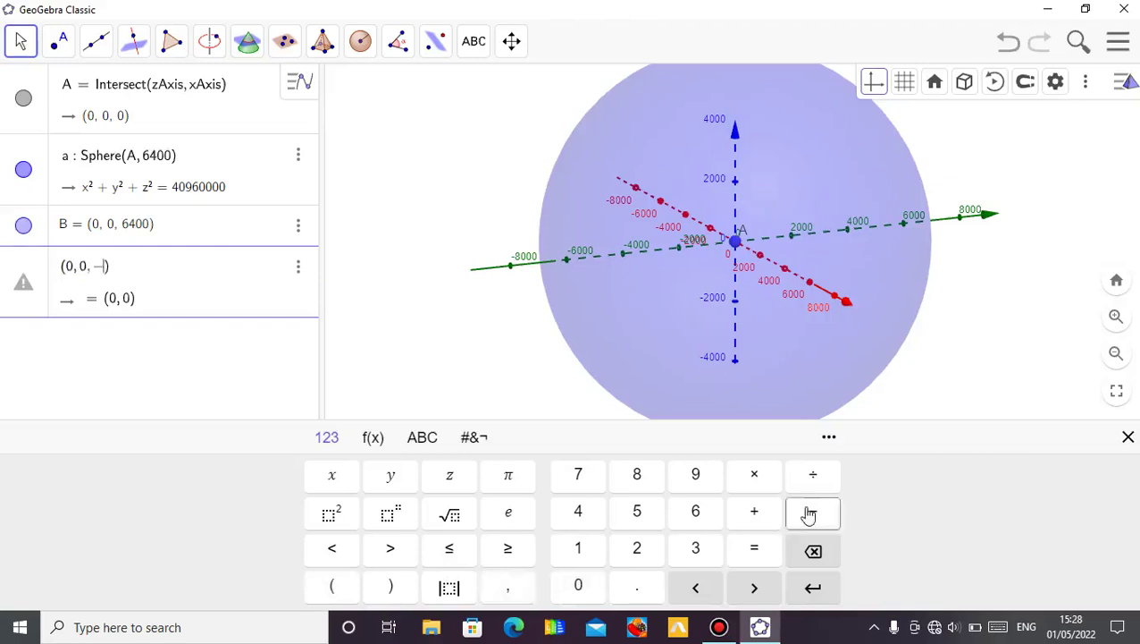
left_click(694, 509)
left_click(585, 524)
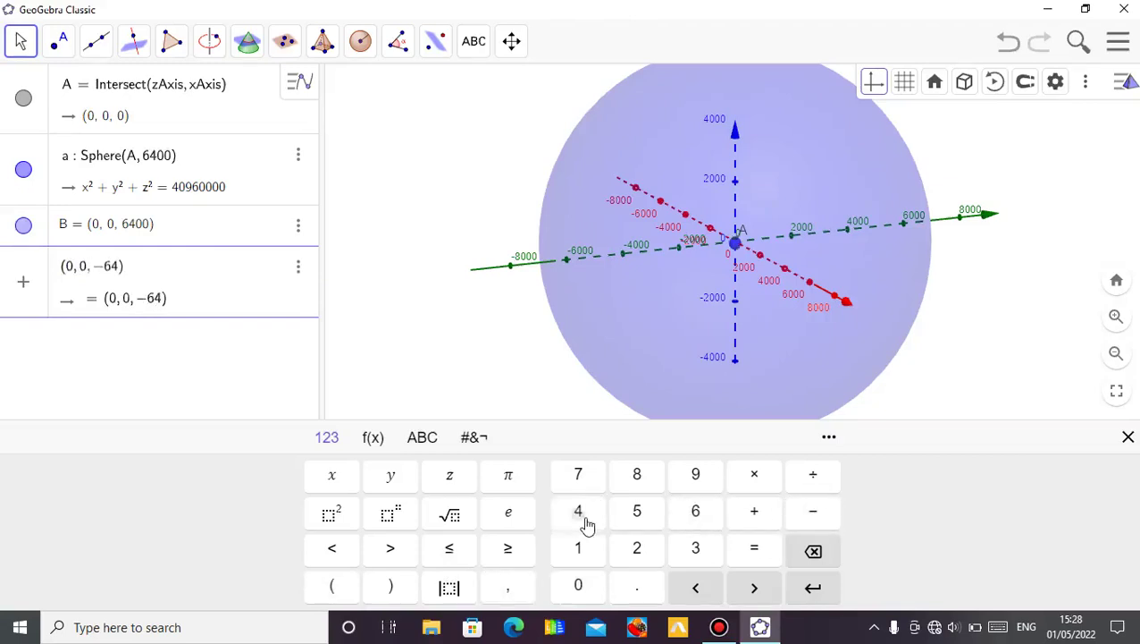
left_click(580, 588)
left_click(580, 587)
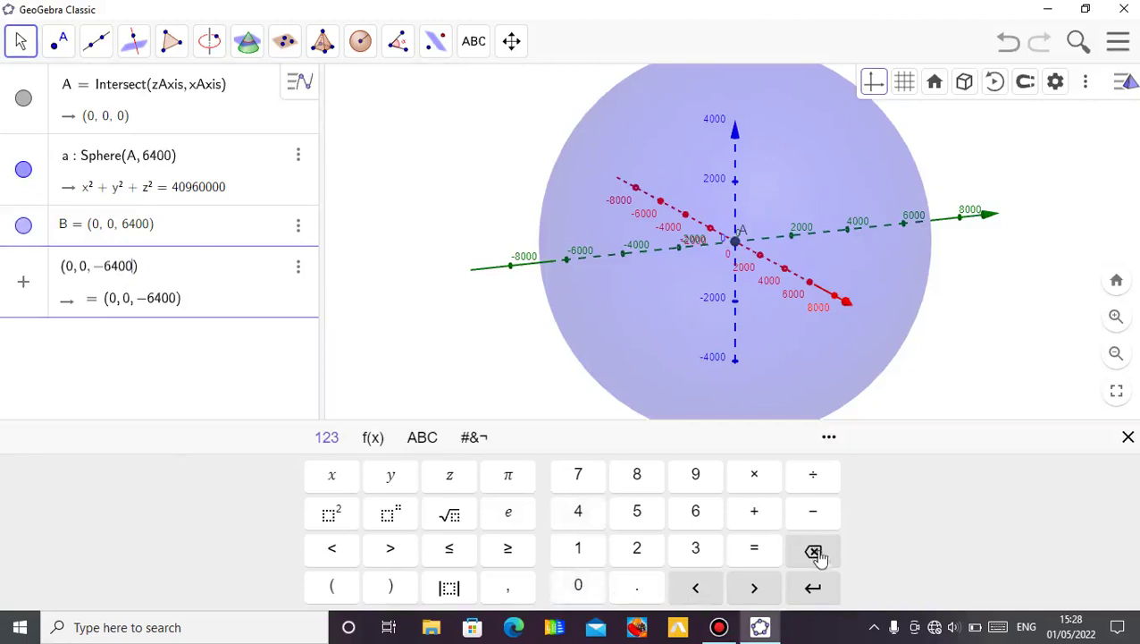
left_click(816, 587)
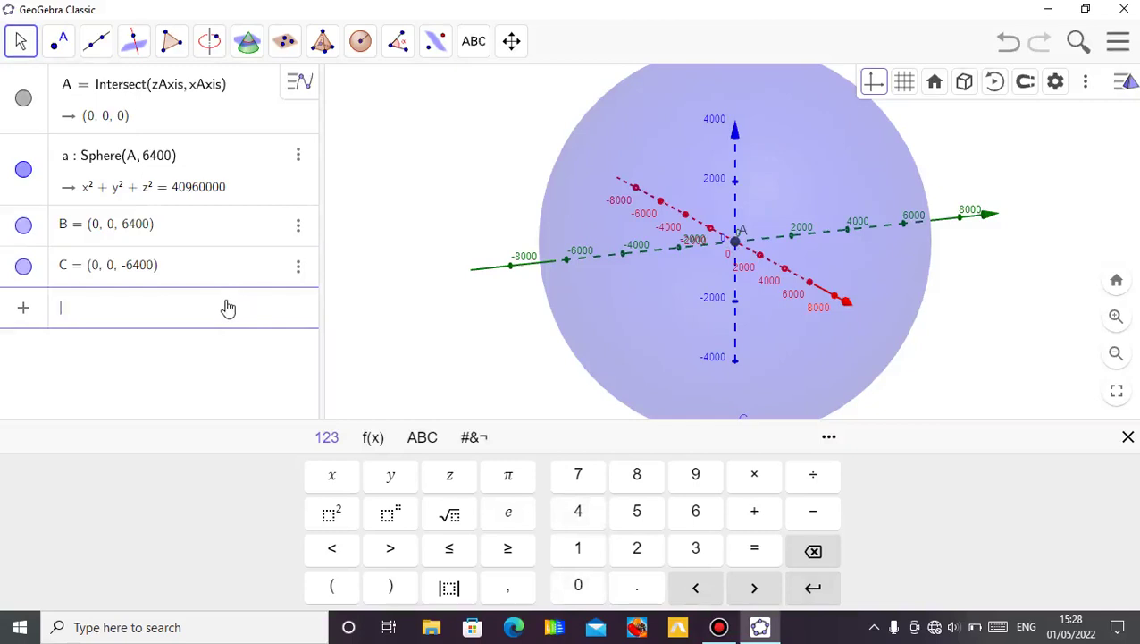
Add a point at (6400, 0, 0) by entering its coordinates, and close the on-screen keyboard.
left_click(333, 588)
left_click(696, 513)
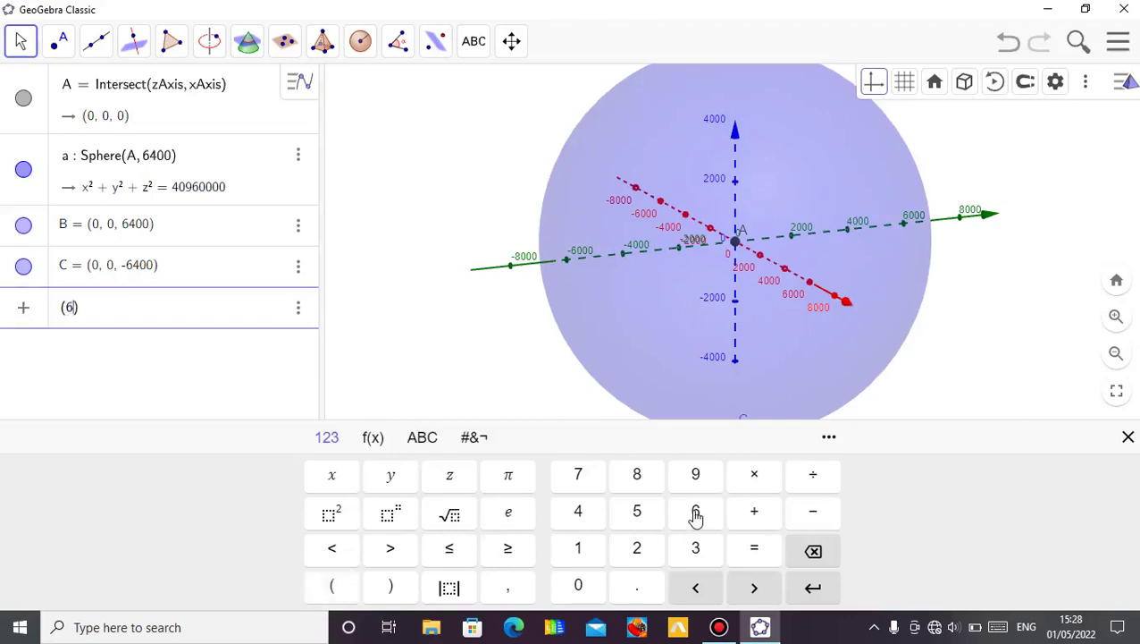
left_click(580, 513)
left_click(579, 586)
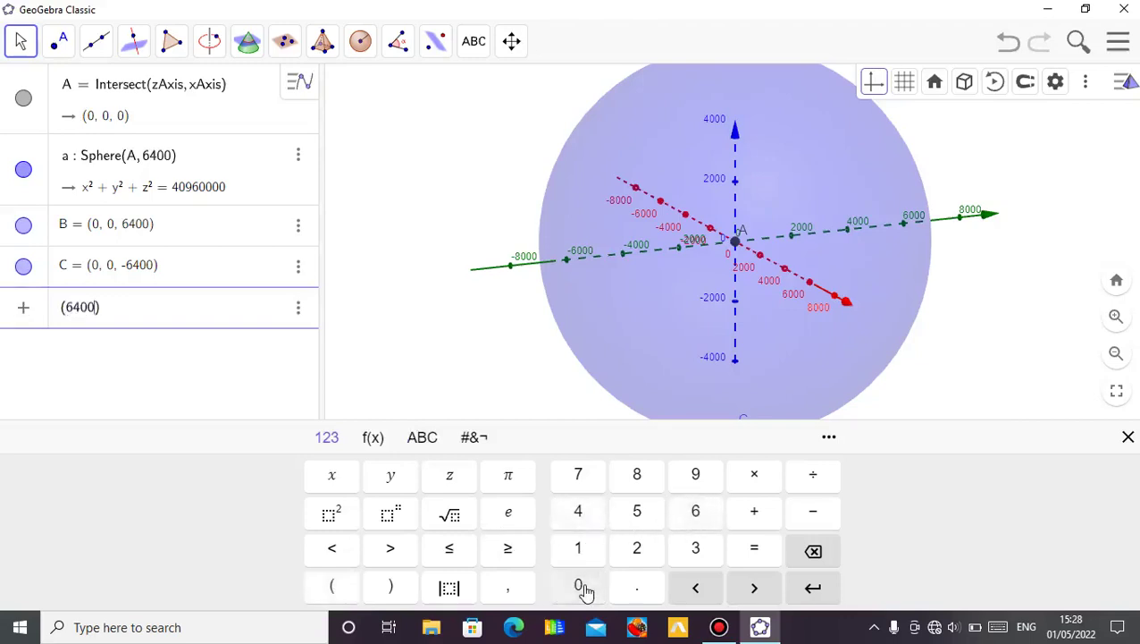
left_click(521, 590)
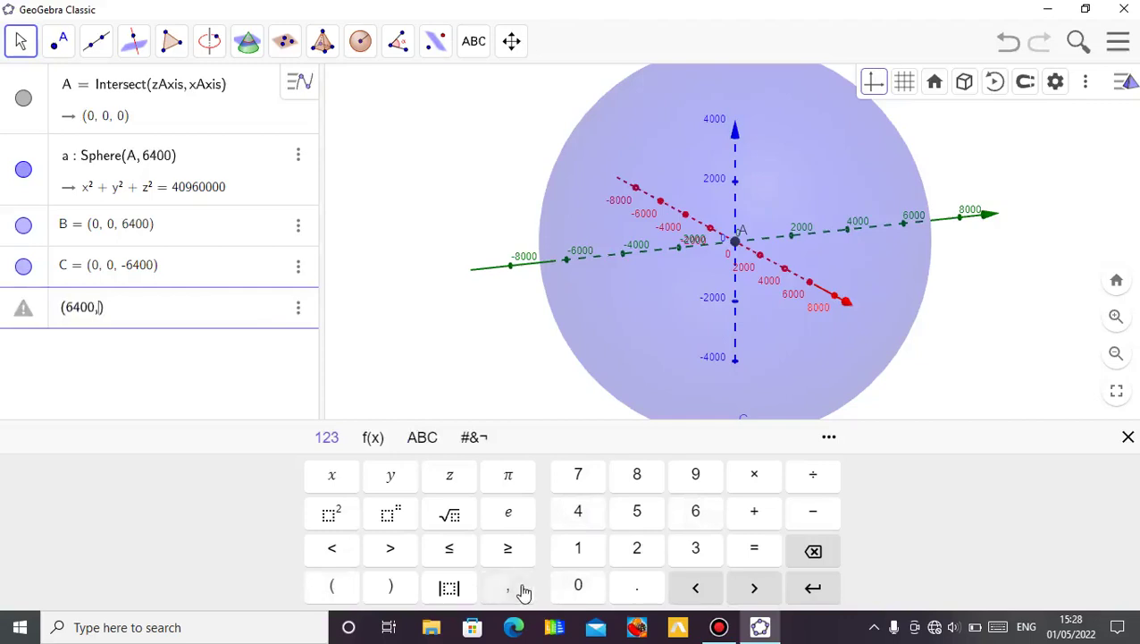
left_click(583, 586)
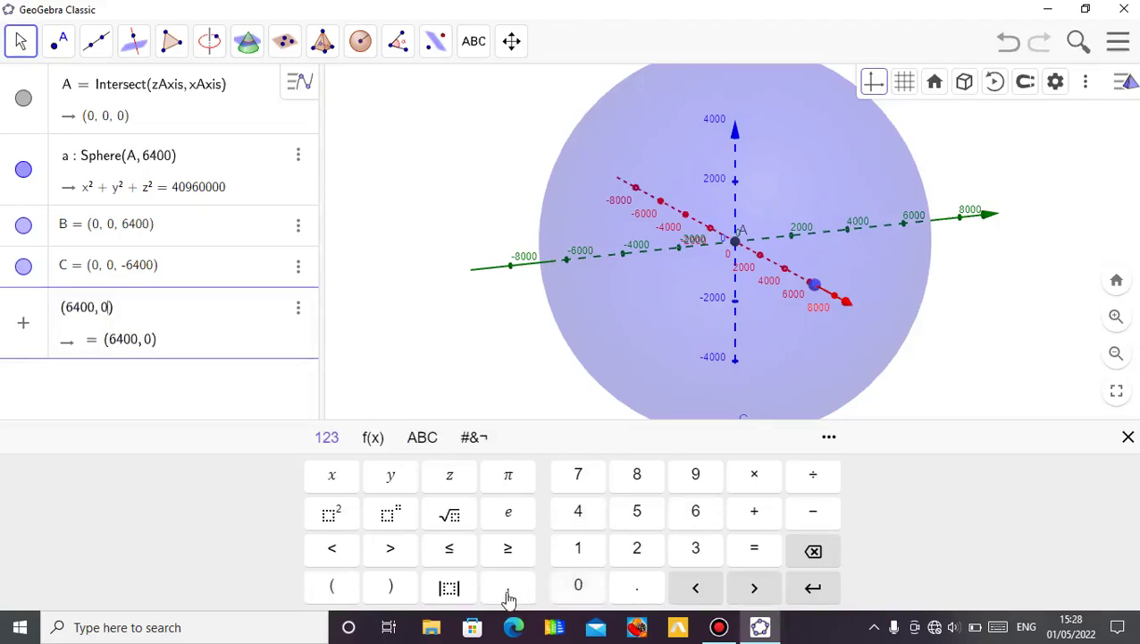
left_click(512, 592)
left_click(599, 587)
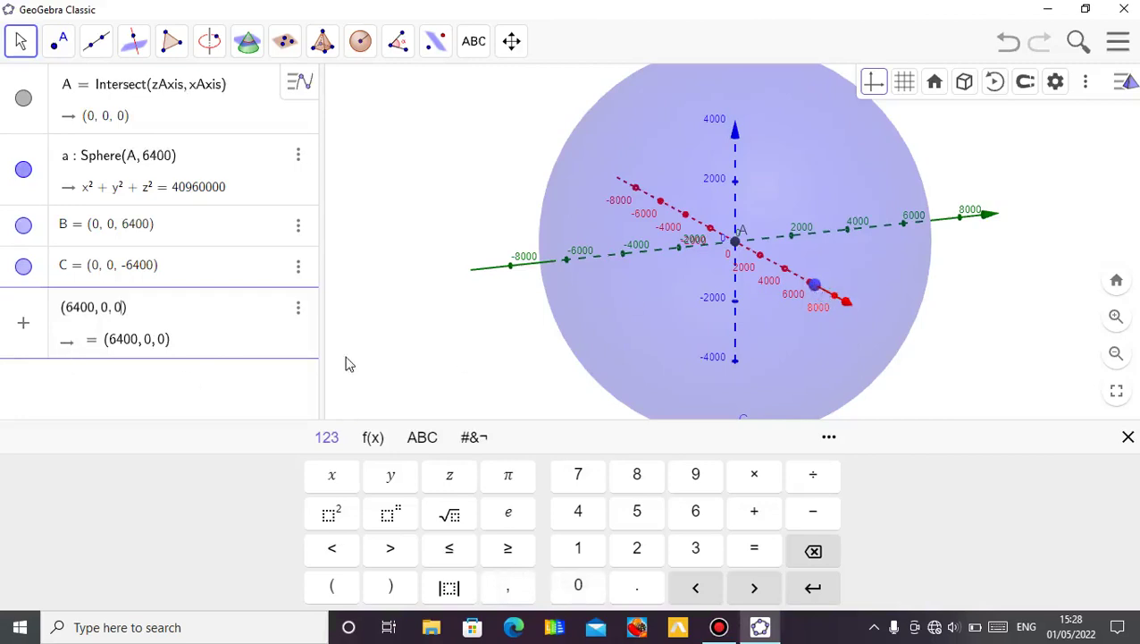
key("Return")
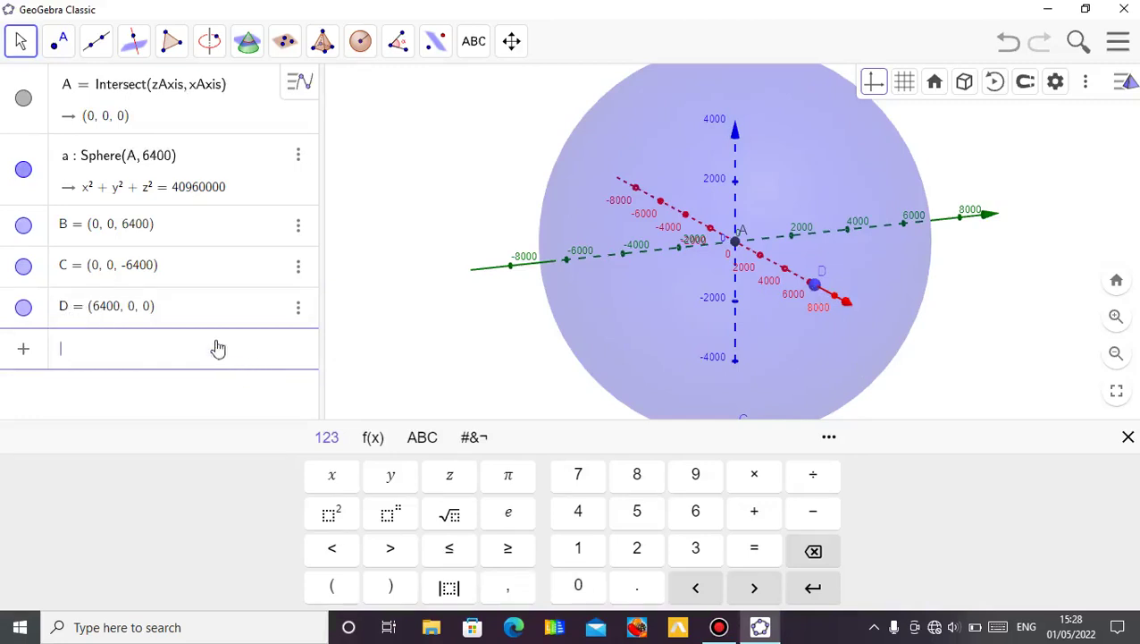
left_click(202, 380)
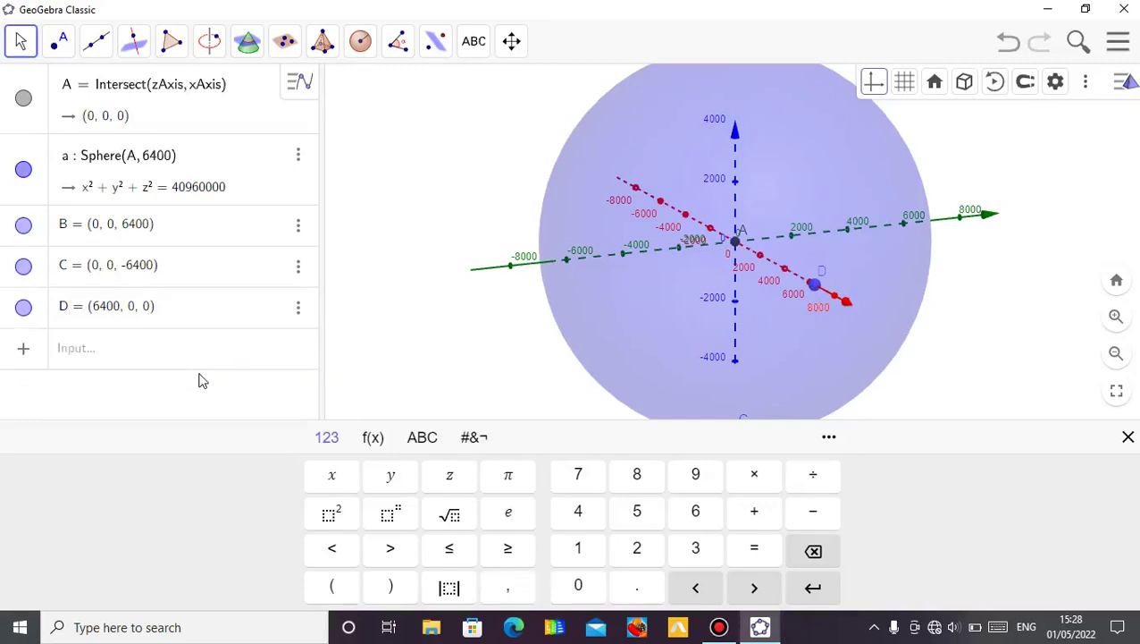
left_click(175, 399)
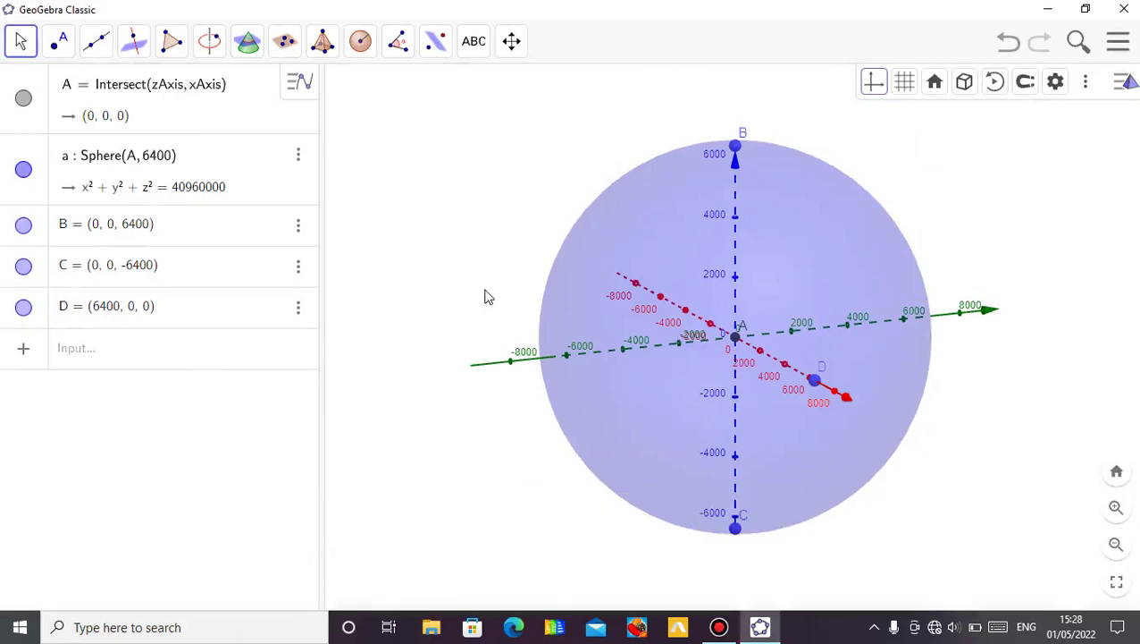
Reposition the labels of points C and D just outside the sphere and the label of A below its point.
left_click_drag(485, 297, 529, 305)
left_click_drag(682, 245, 591, 164)
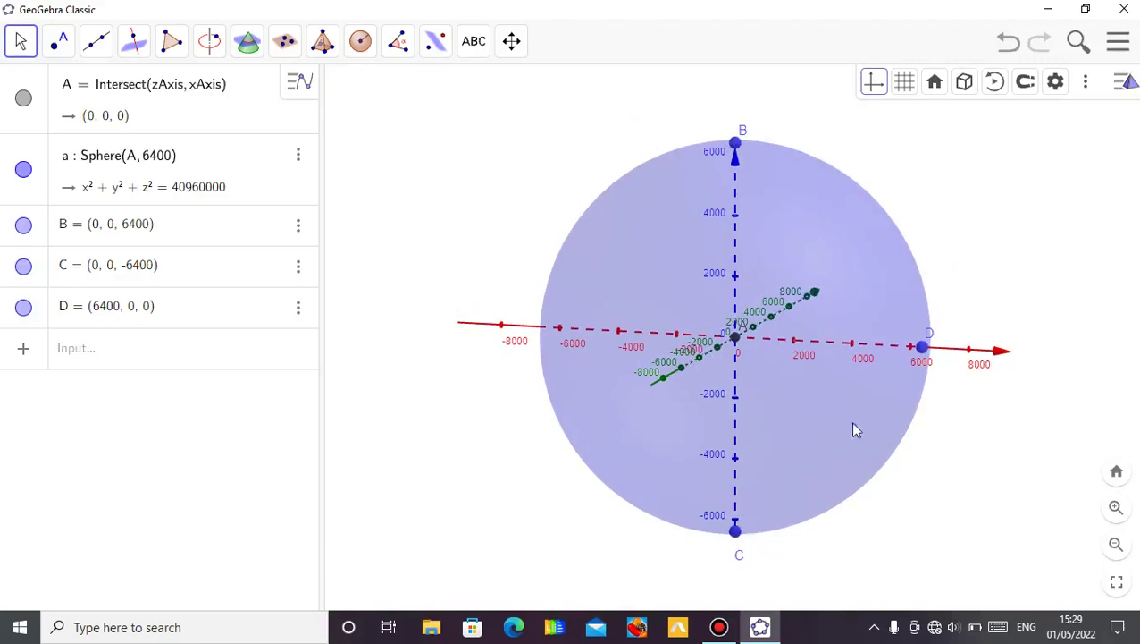
left_click(936, 335)
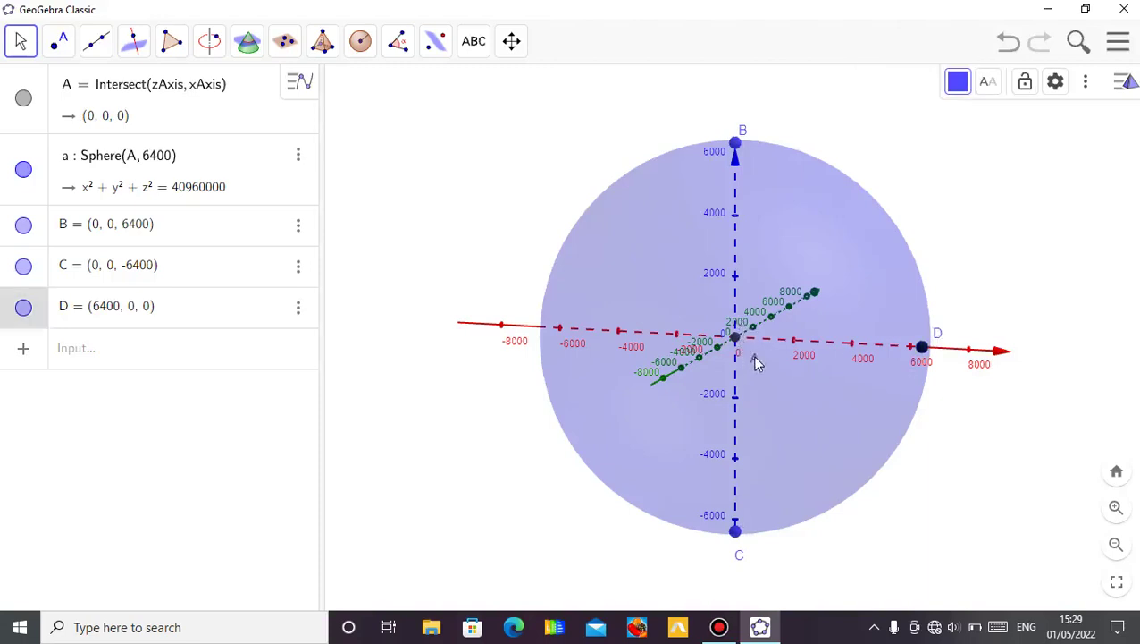
right_click(741, 130)
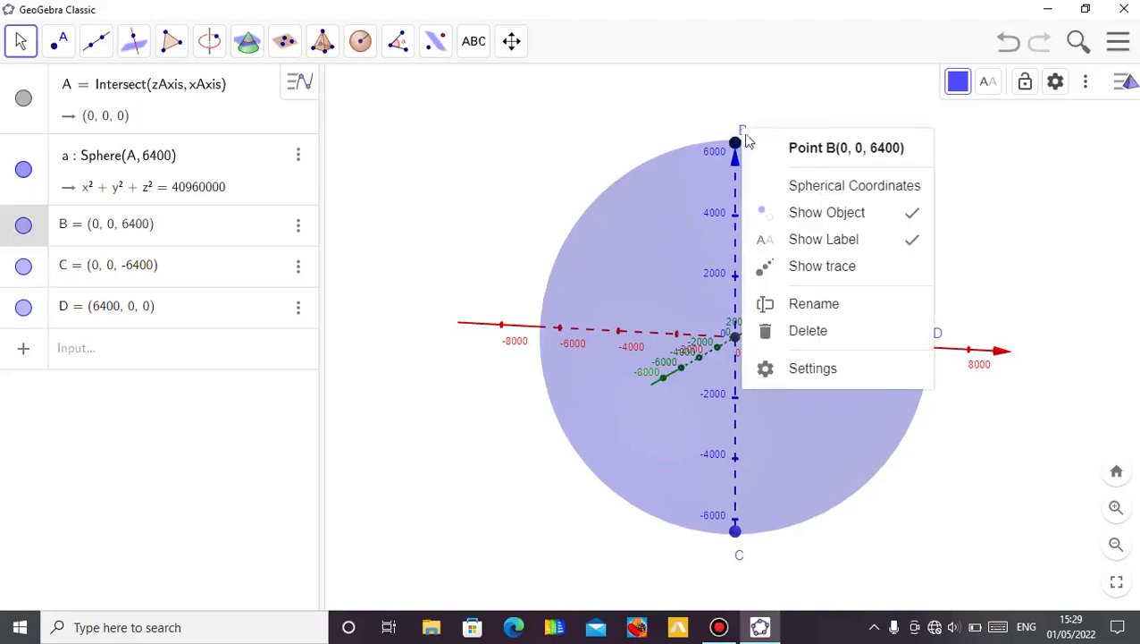
left_click(795, 231)
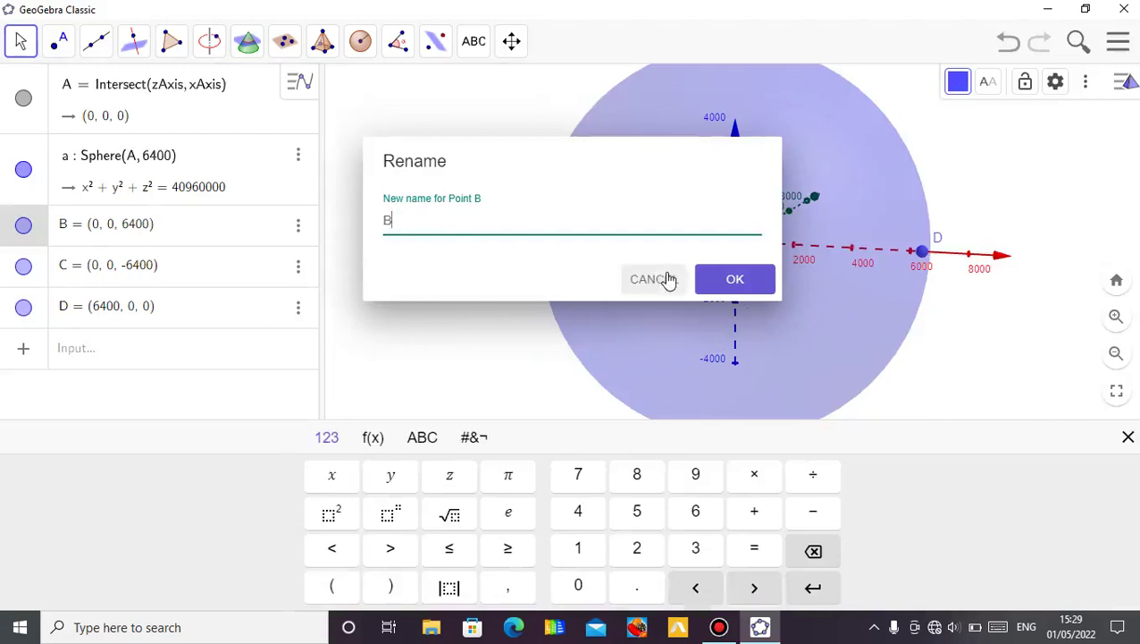
left_click(668, 280)
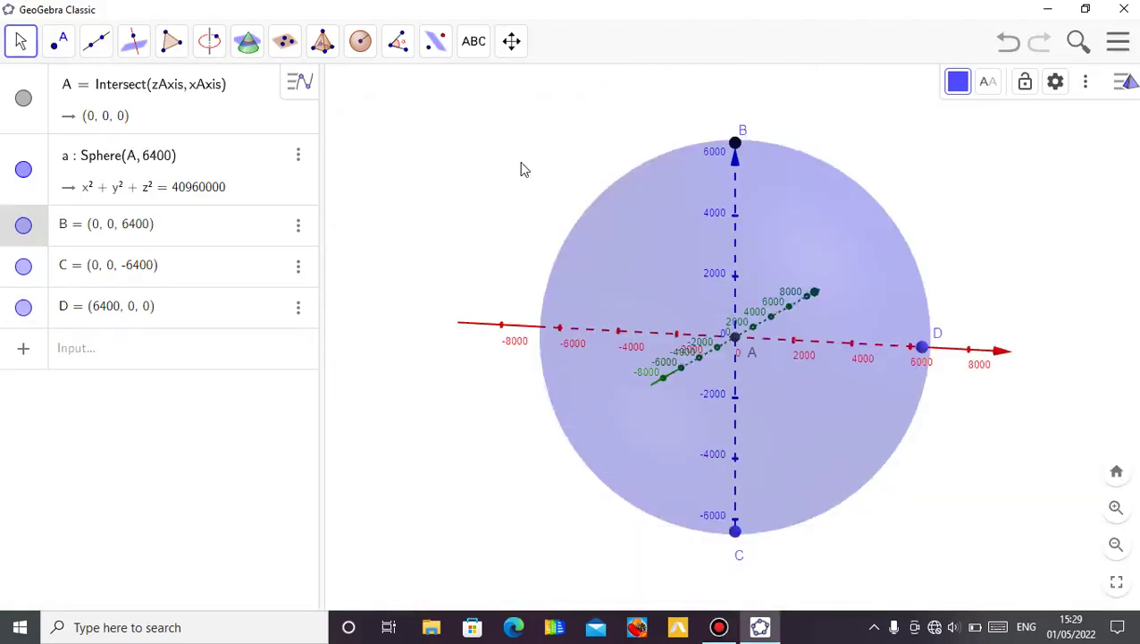
Hide the coordinate axes in the 3D view, leaving the sphere and its points shown.
left_click_drag(524, 169, 496, 177)
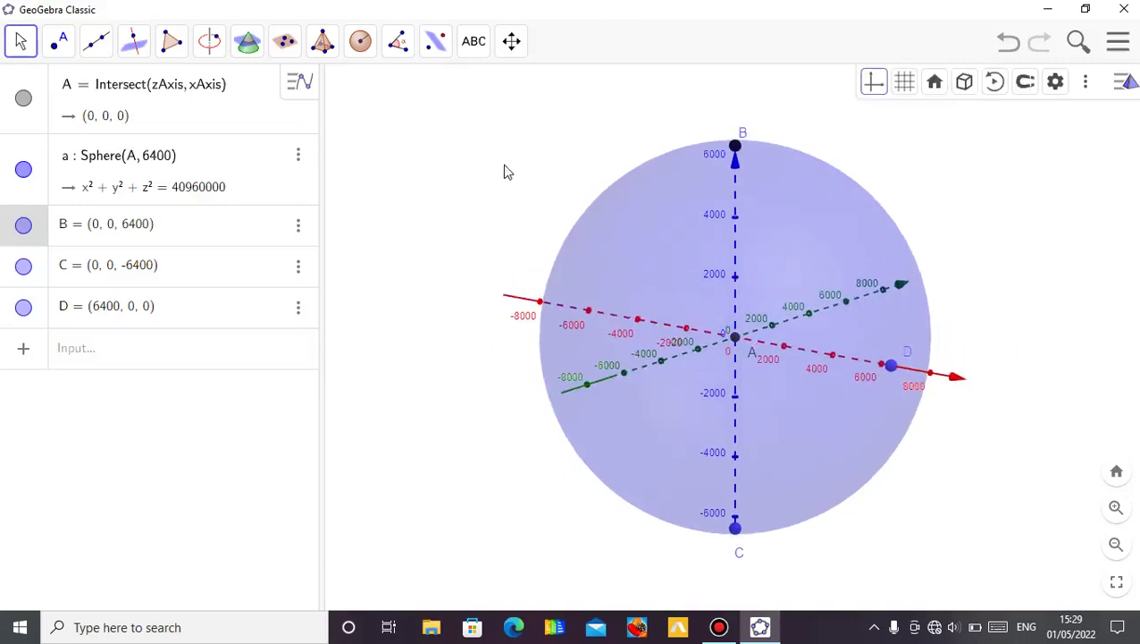
left_click(592, 199)
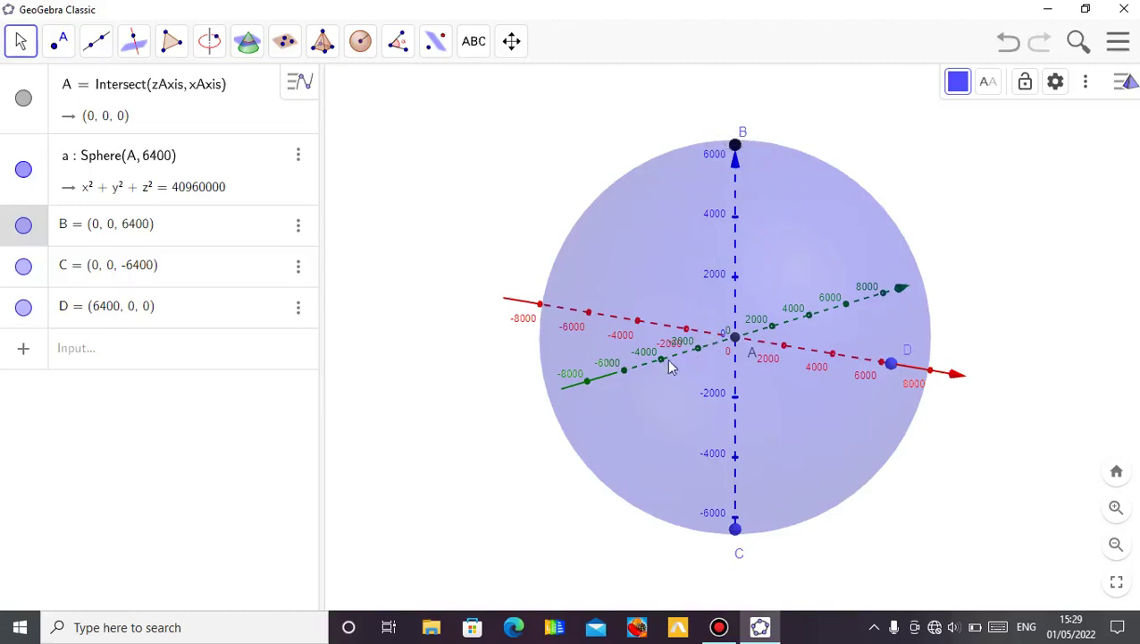
right_click(501, 240)
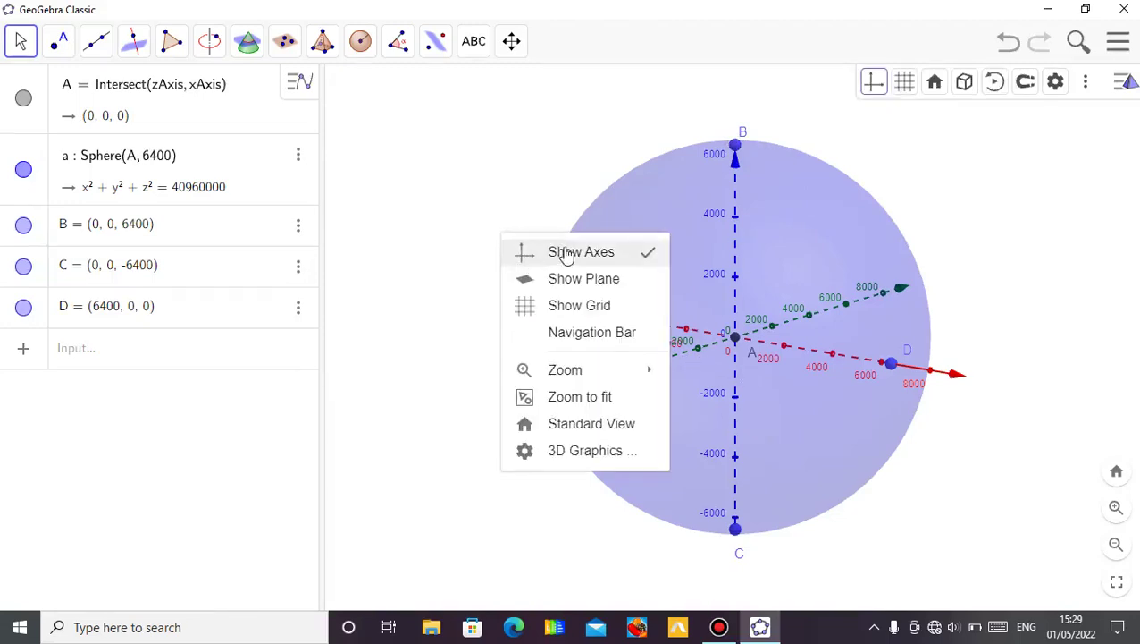
left_click(496, 208)
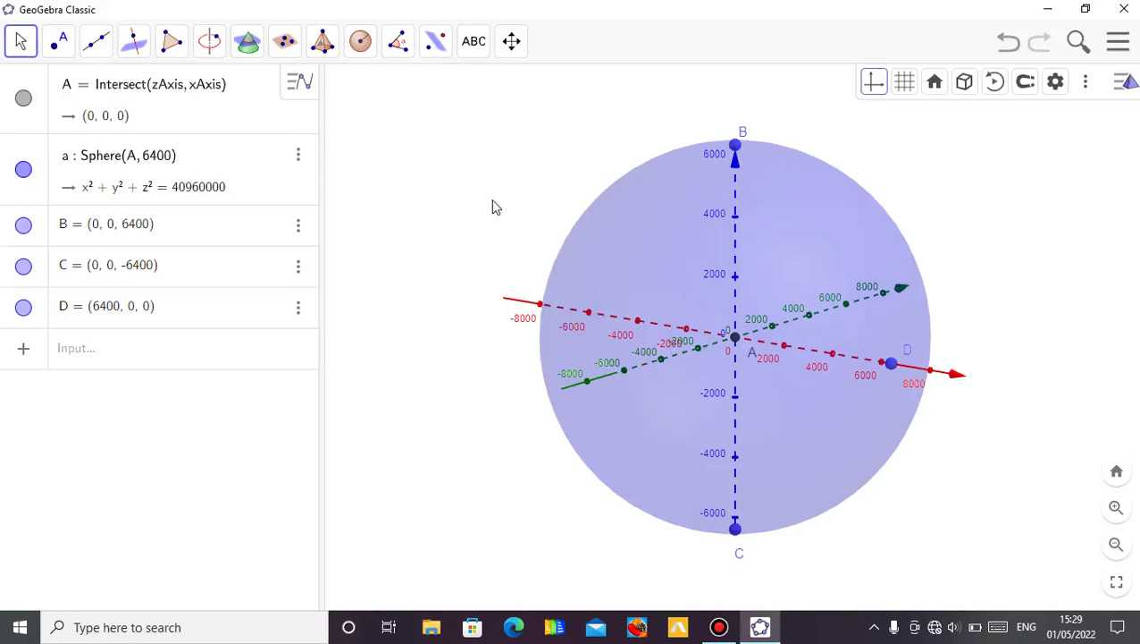
right_click(492, 201)
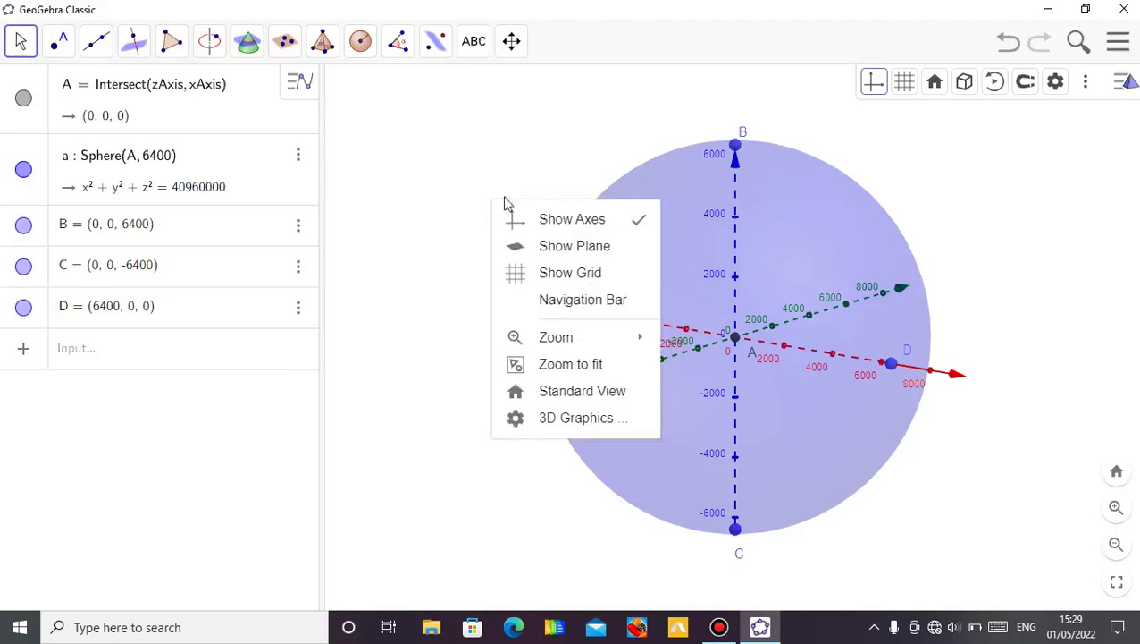
left_click(554, 221)
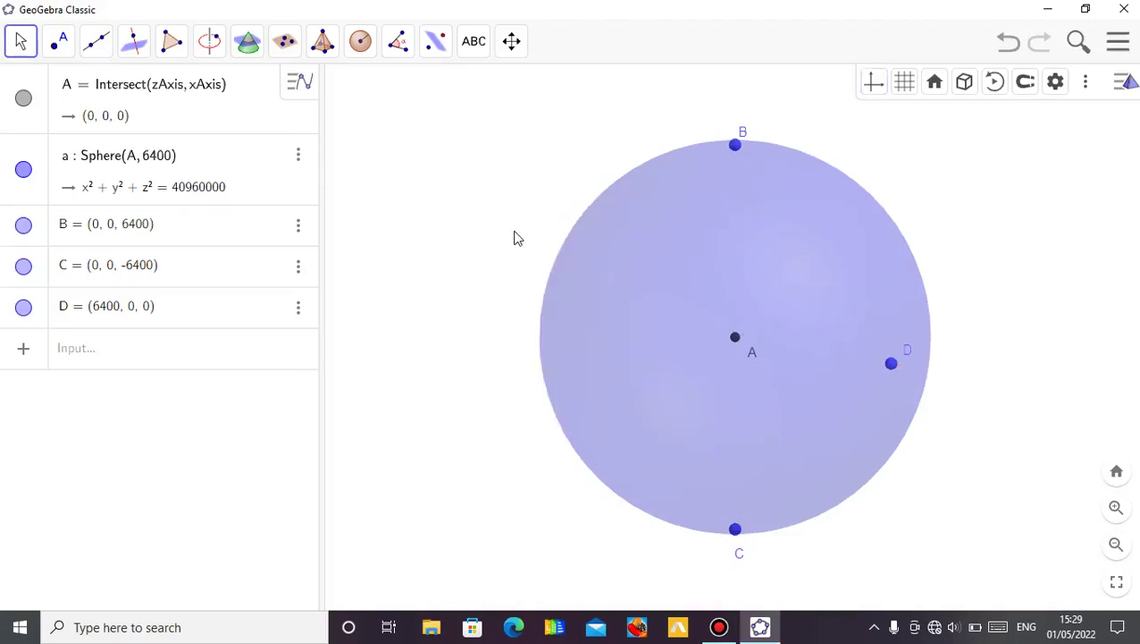
Move the label of centre point A closer beneath its point.
mouse_move(514, 237)
left_mouse_down()
mouse_move(504, 257)
mouse_move(504, 241)
left_mouse_up()
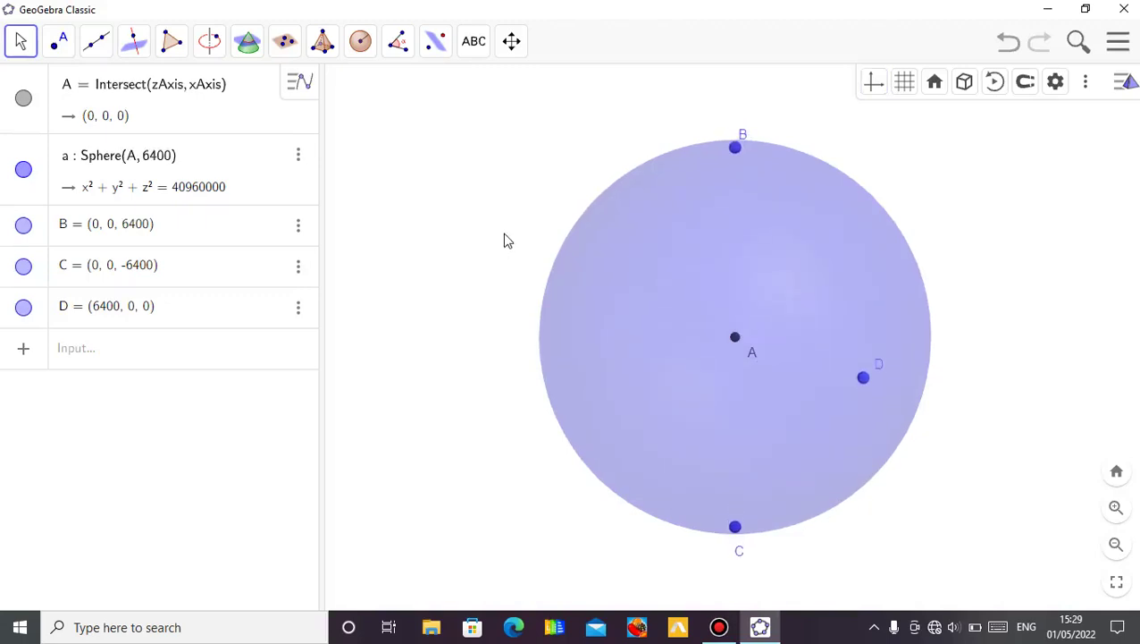
left_click(745, 349)
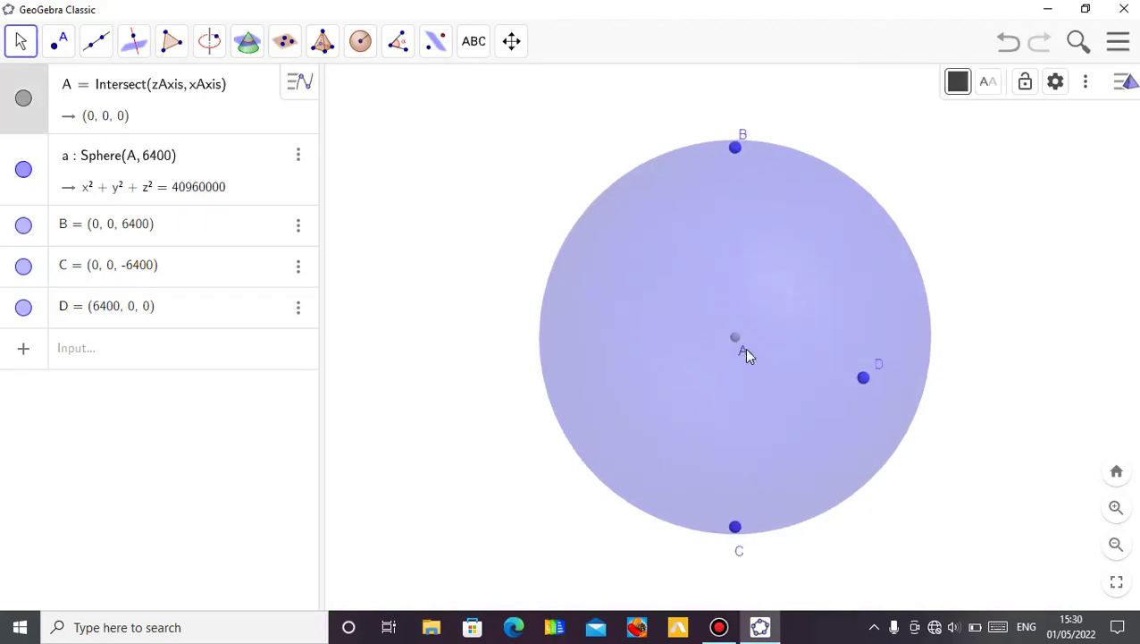
Draw a segment joining pole points B and C through the centre of the sphere.
left_click(104, 46)
left_click(139, 134)
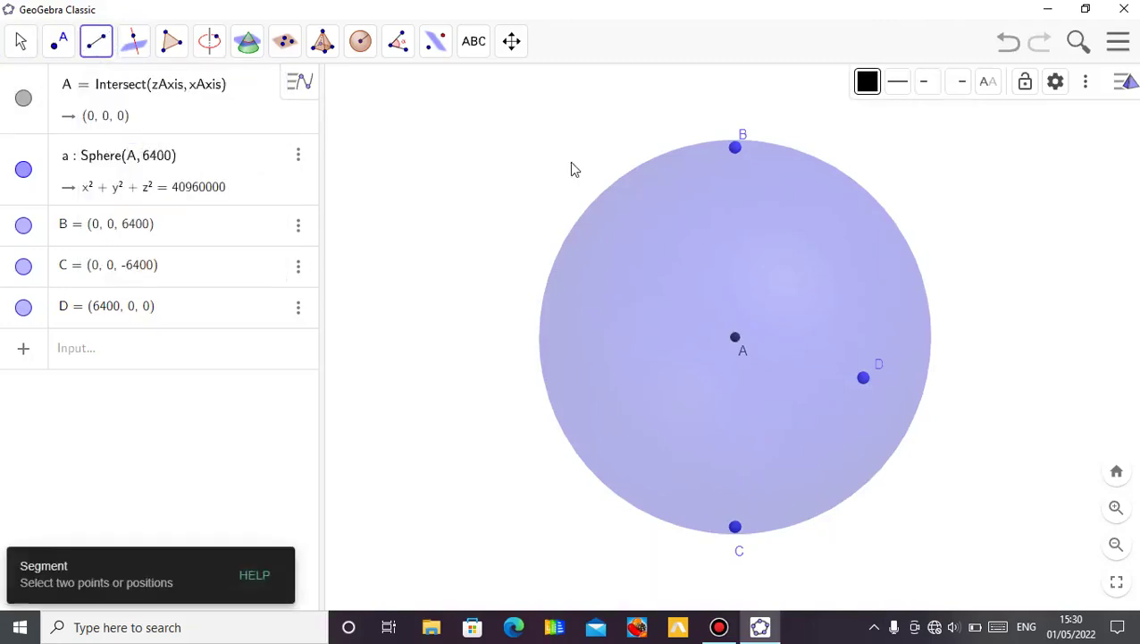
left_click(735, 148)
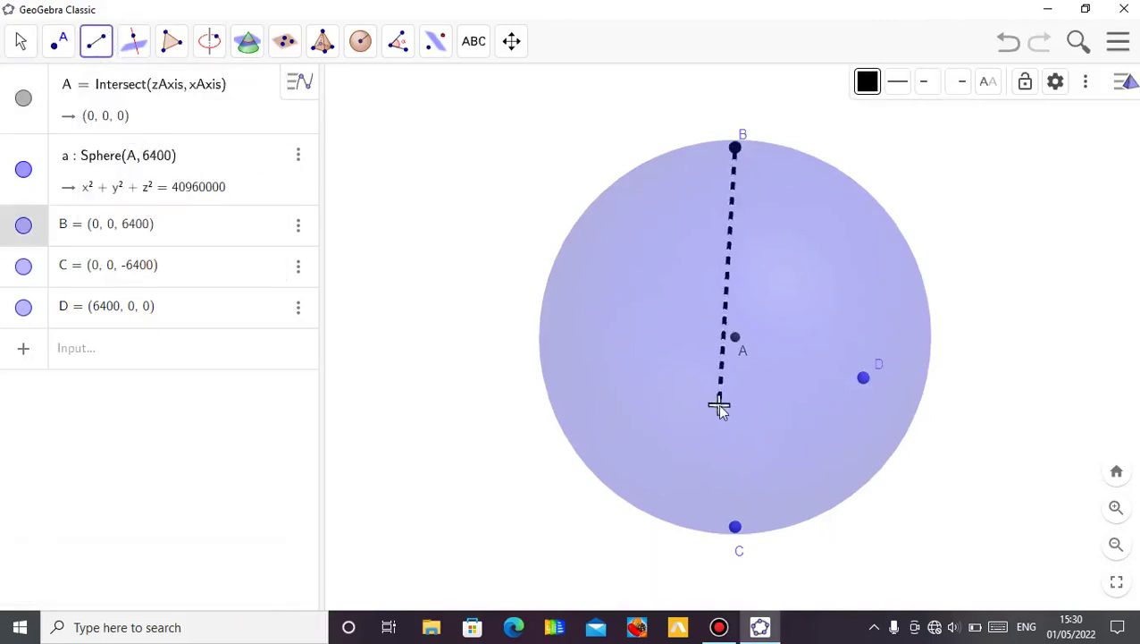
left_click(735, 528)
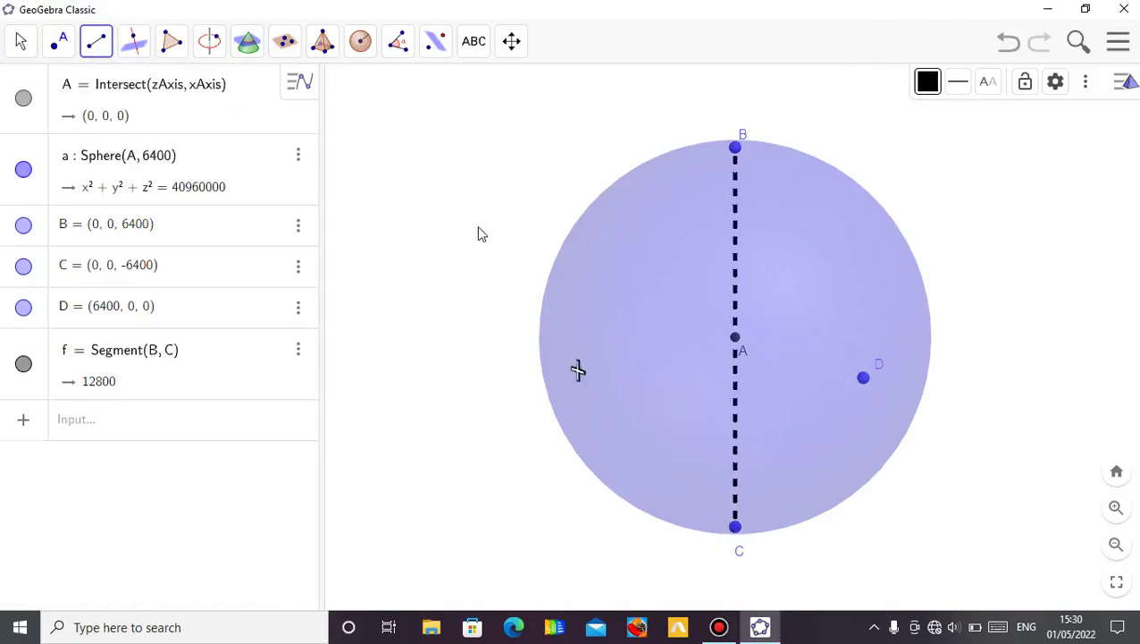
left_click(20, 44)
mouse_move(482, 200)
left_mouse_down()
mouse_move(461, 173)
mouse_move(503, 190)
mouse_move(466, 188)
mouse_move(466, 214)
mouse_move(476, 189)
mouse_move(523, 178)
mouse_move(496, 239)
mouse_move(480, 180)
left_mouse_up()
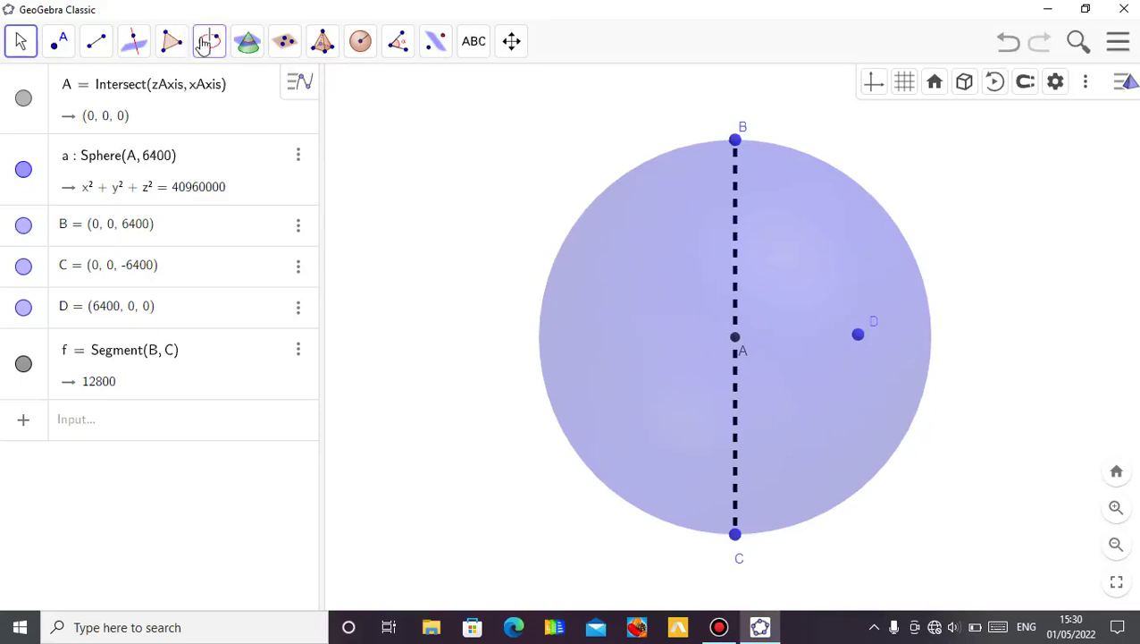
Draw the equator as a circle with segment BC as its axis, passing through point D.
left_click(220, 50)
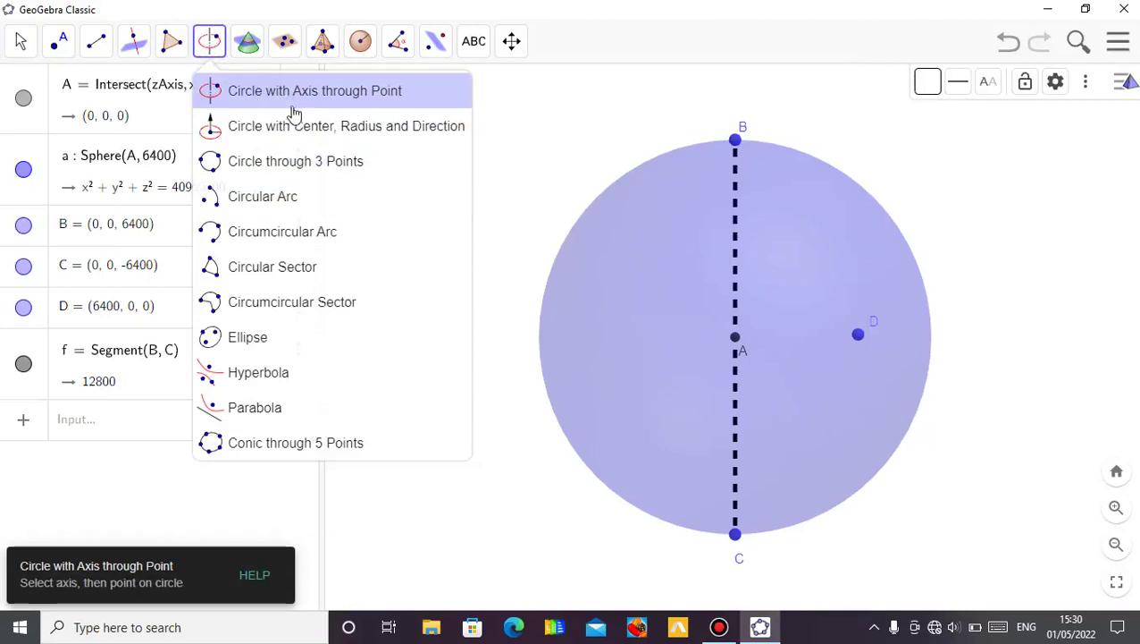
left_click(338, 100)
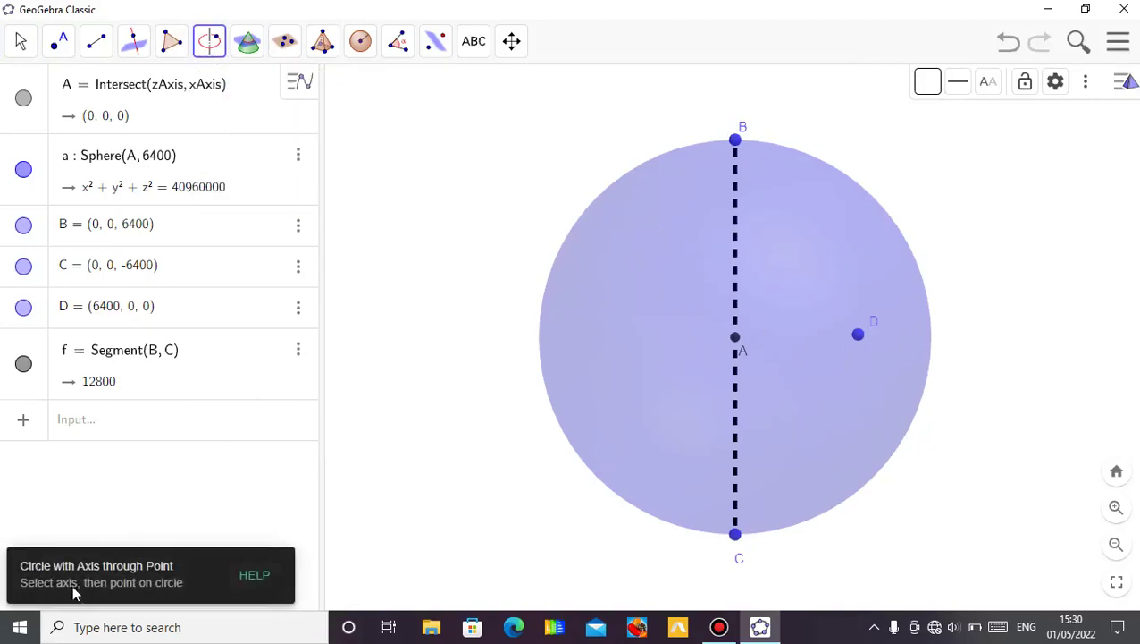
left_click(734, 283)
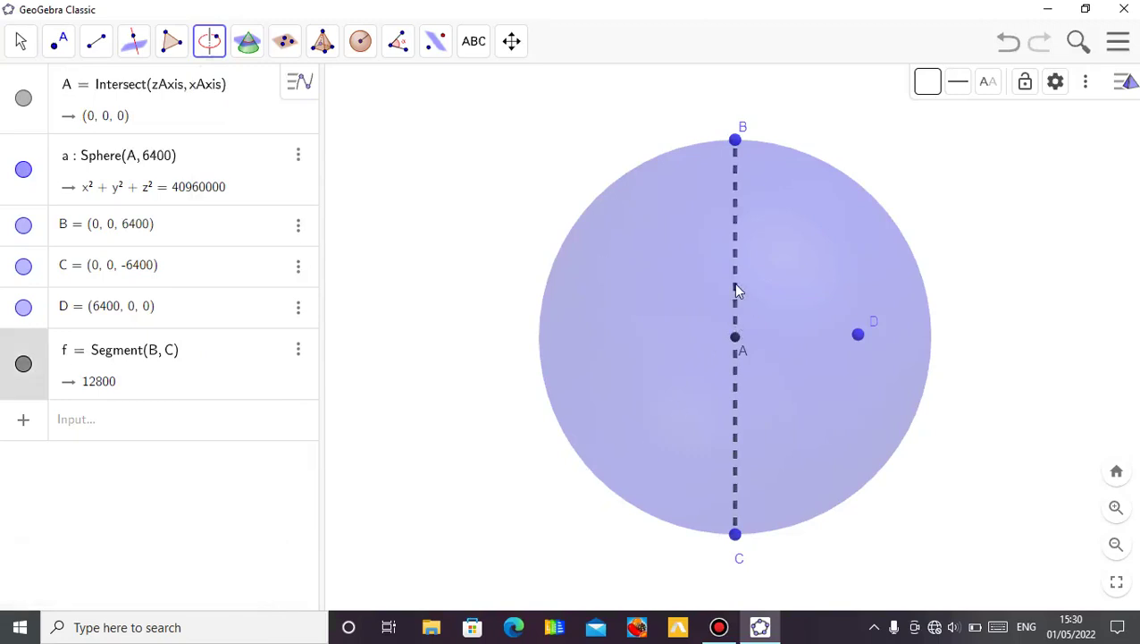
left_click(859, 336)
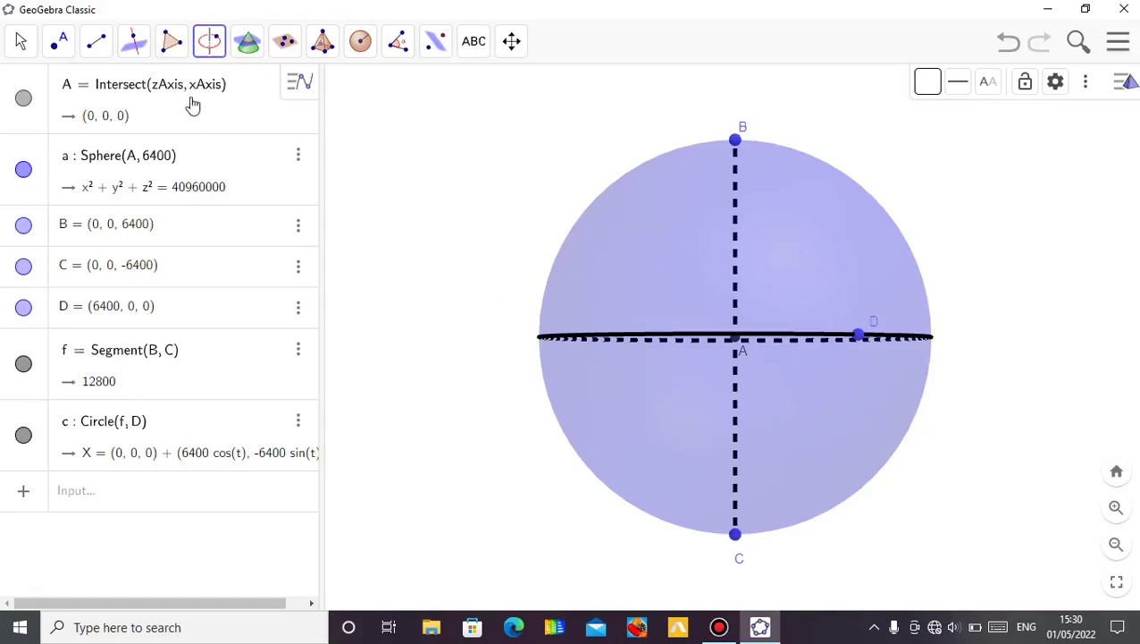
left_click(20, 41)
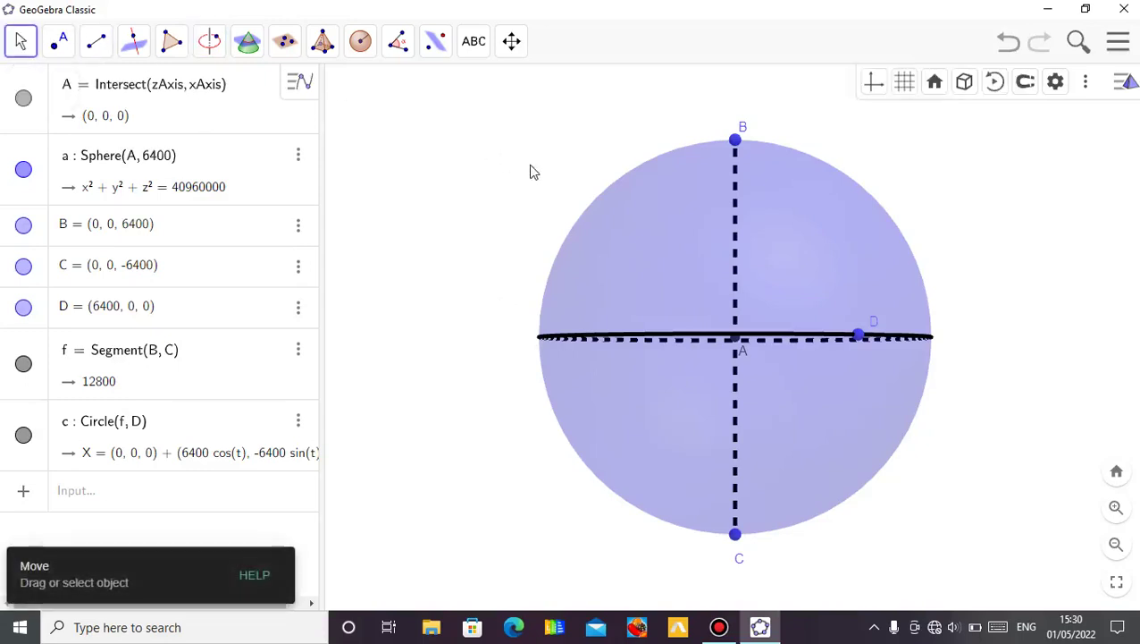
mouse_move(529, 170)
left_mouse_down()
mouse_move(516, 186)
mouse_move(552, 193)
mouse_move(494, 201)
mouse_move(511, 176)
mouse_move(514, 193)
mouse_move(529, 186)
left_mouse_up()
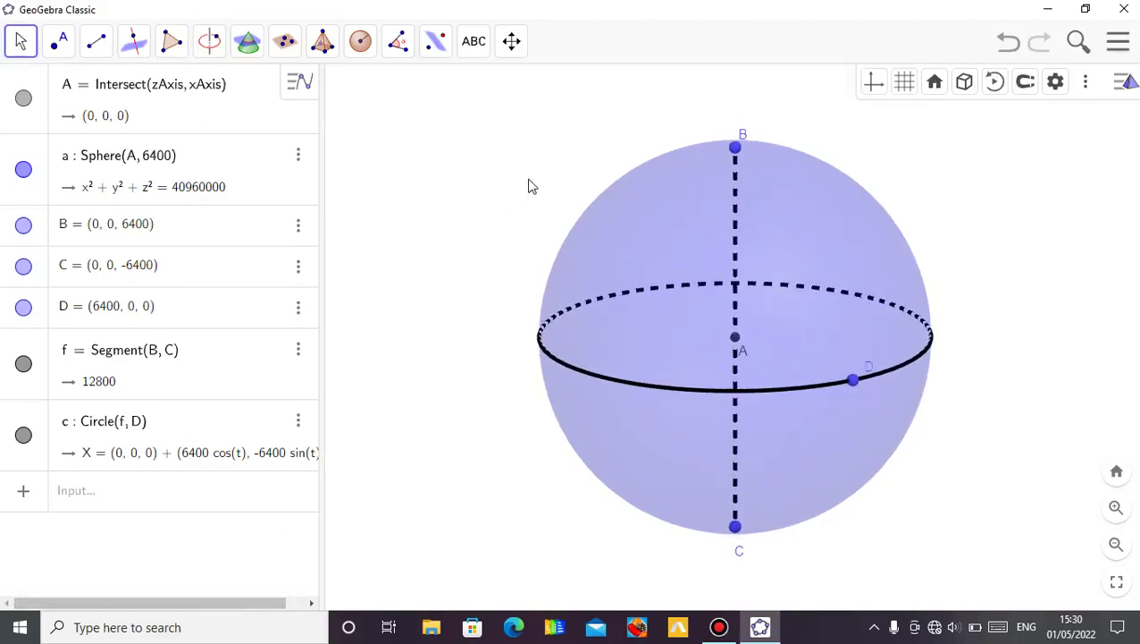
left_click_drag(521, 229, 521, 224)
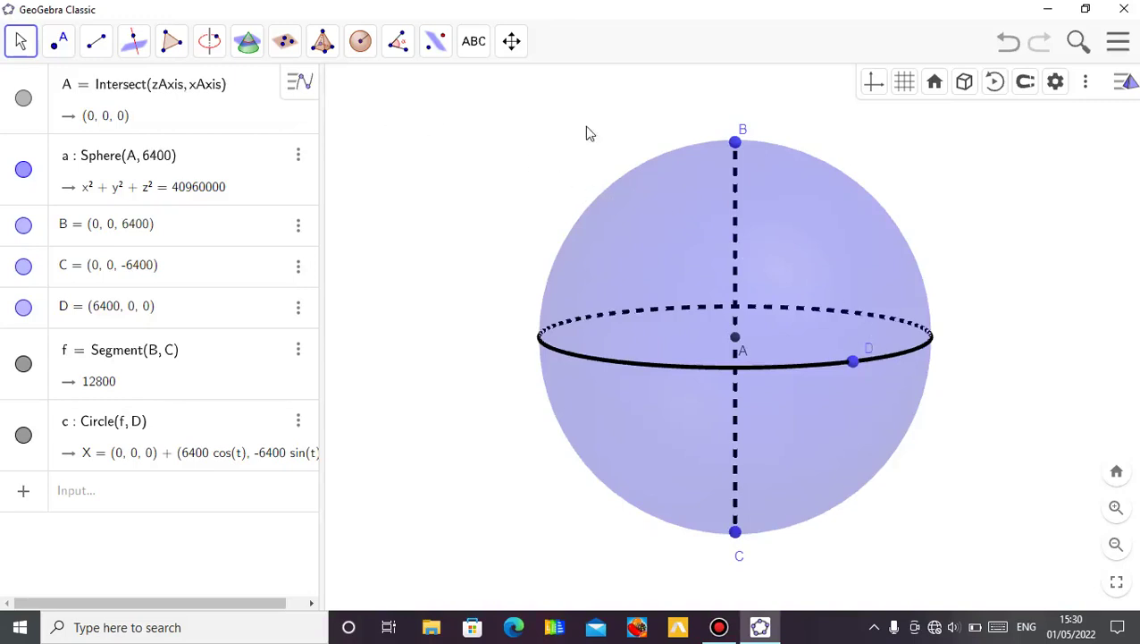
Draw a circumcircular arc from pole B through equator point D to pole C as a meridian.
left_click(209, 41)
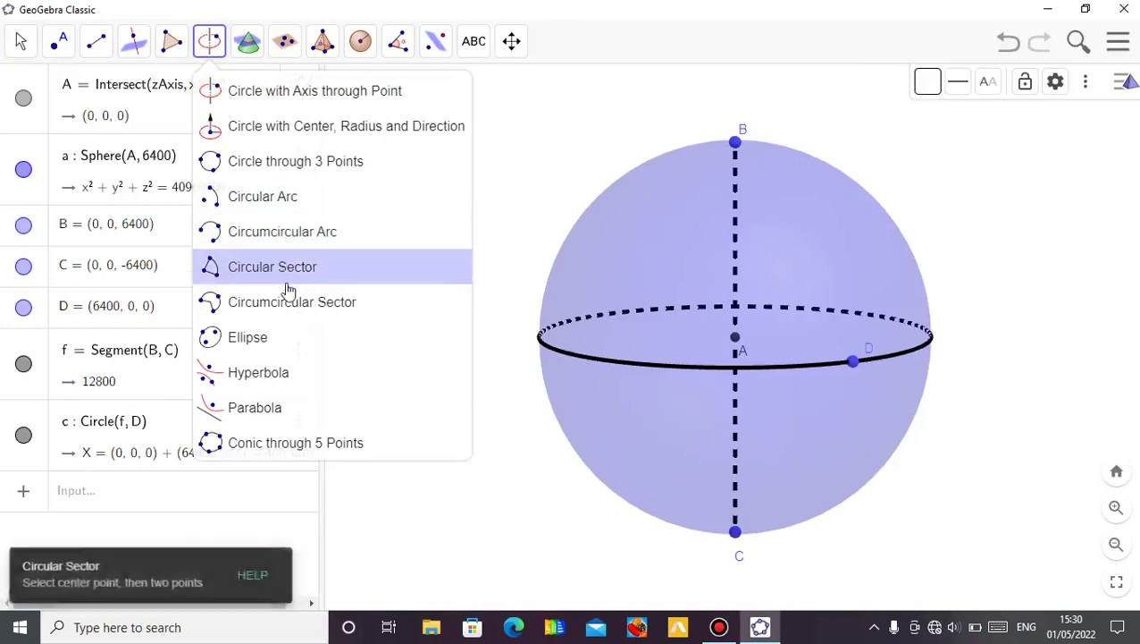
left_click(298, 234)
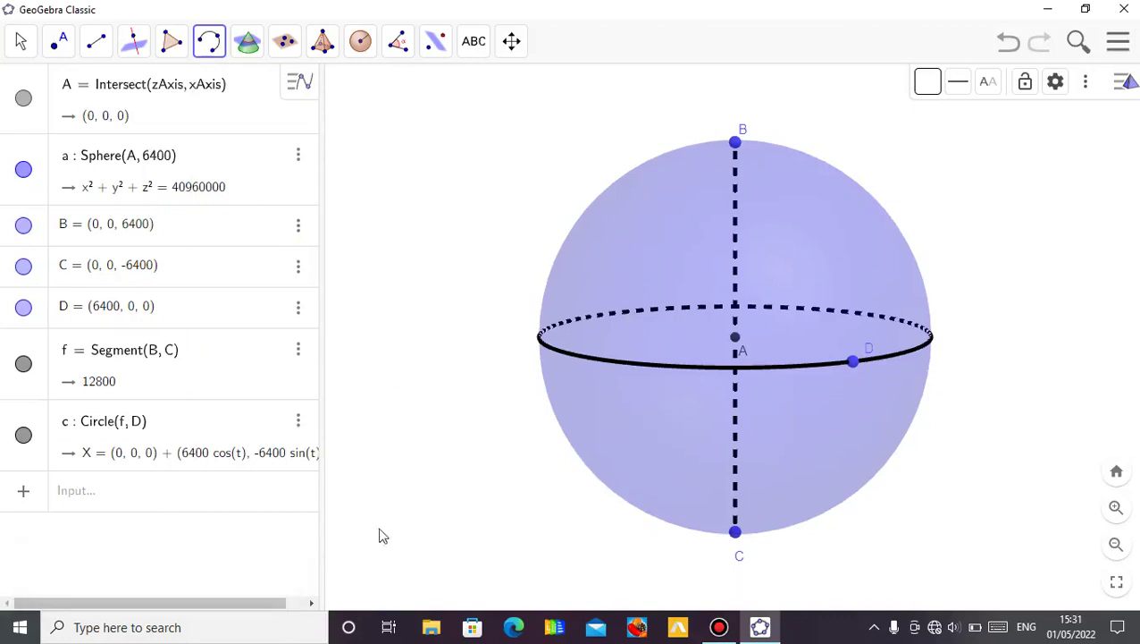
left_click(734, 142)
left_click(852, 362)
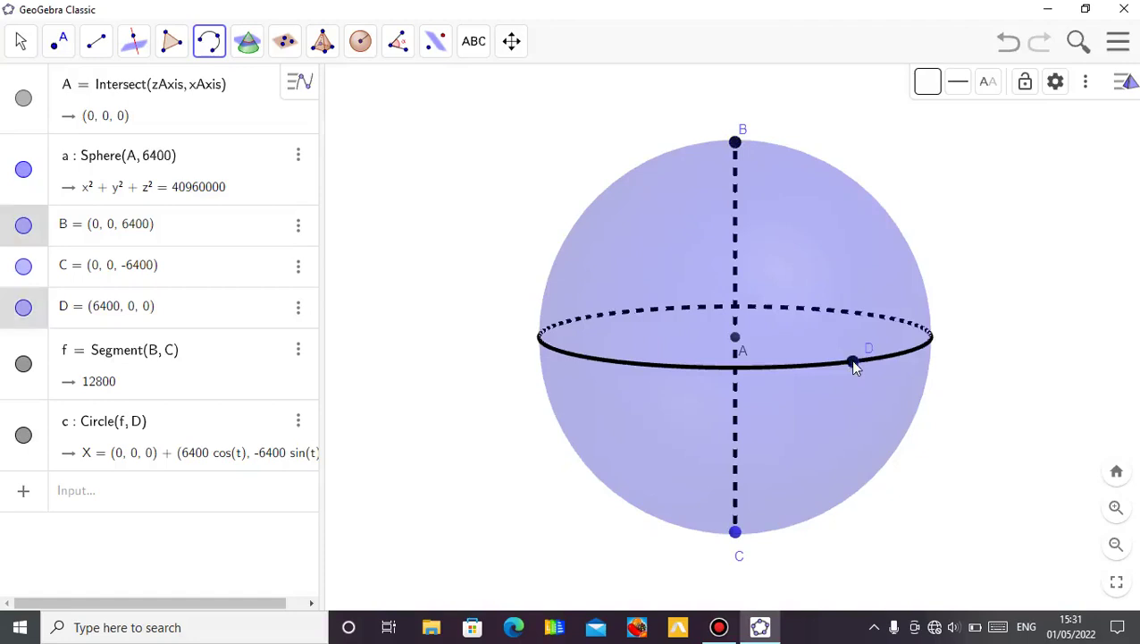
left_click(735, 533)
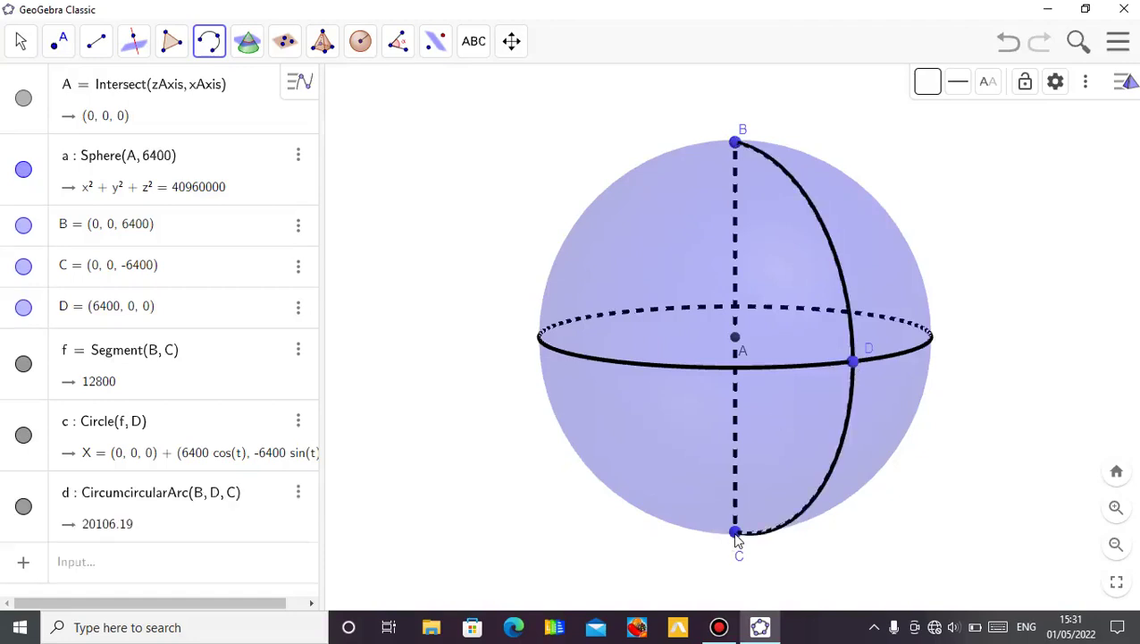
left_click(21, 43)
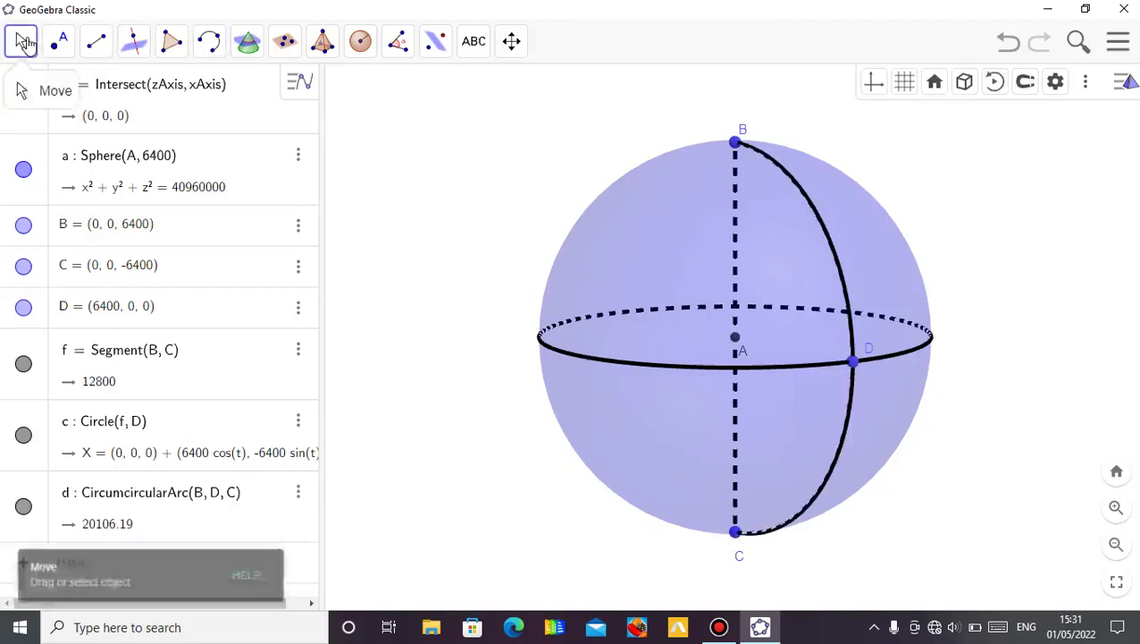
left_click_drag(449, 175, 476, 178)
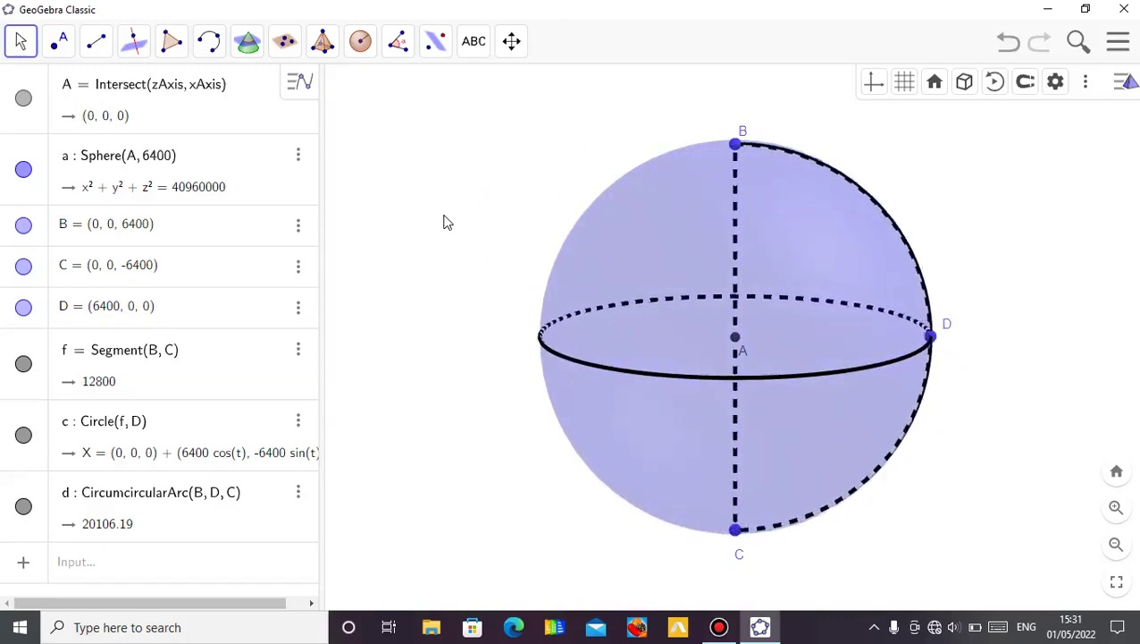
left_click_drag(531, 189, 482, 189)
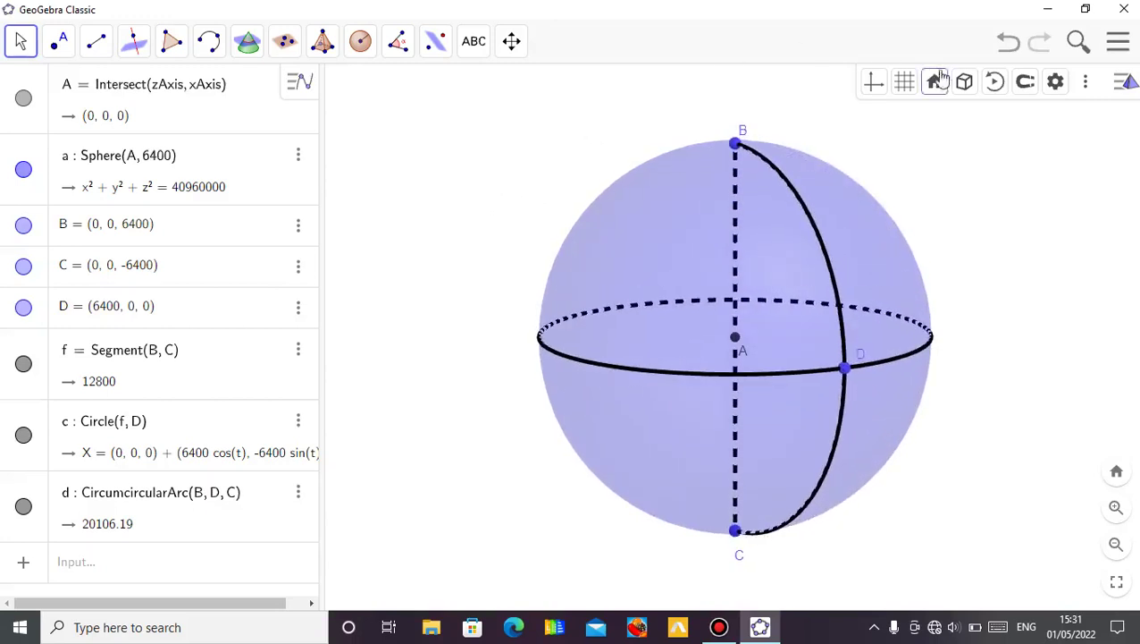
Spin the 3D view automatically at speed 2, reverse it at speed -2, and stop the rotation.
left_click(997, 83)
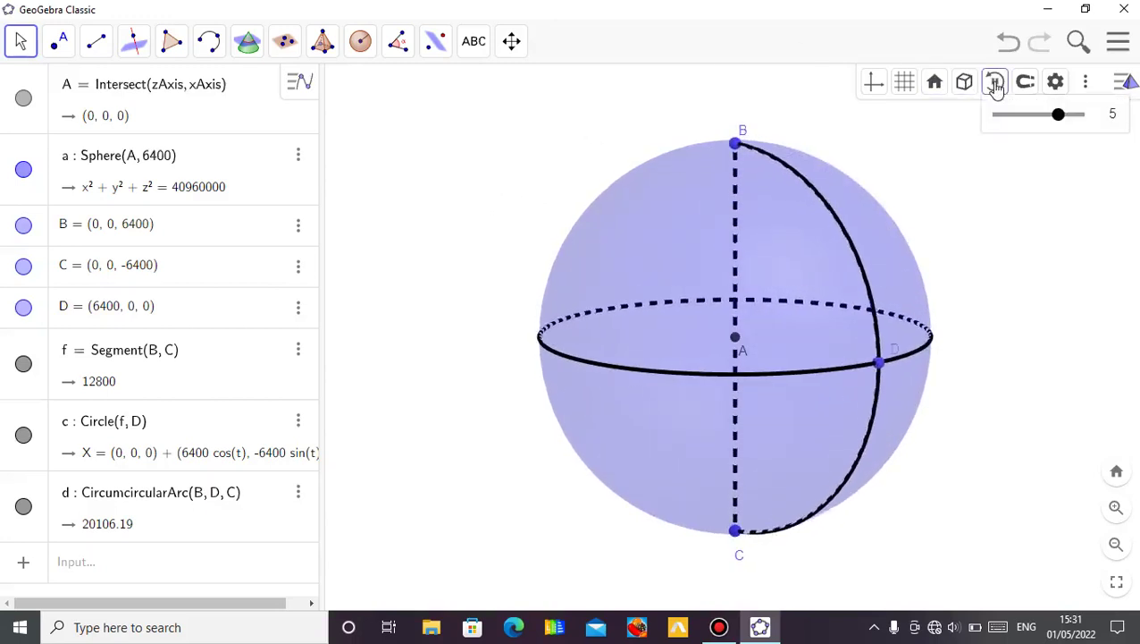
left_click_drag(1059, 116, 1046, 115)
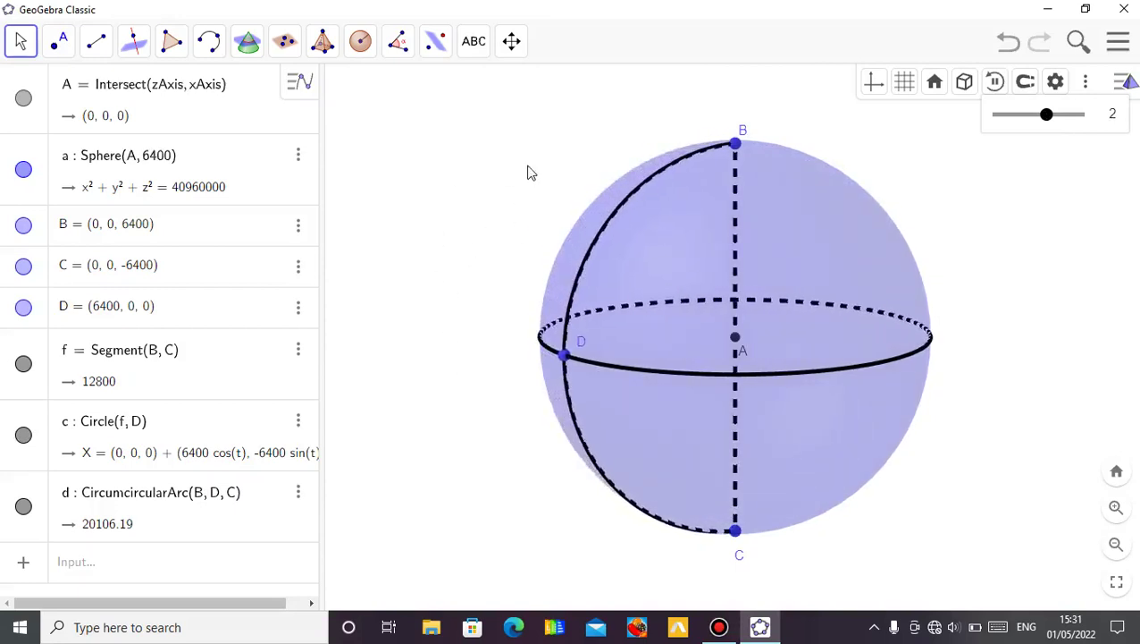
left_click(994, 92)
left_click(999, 91)
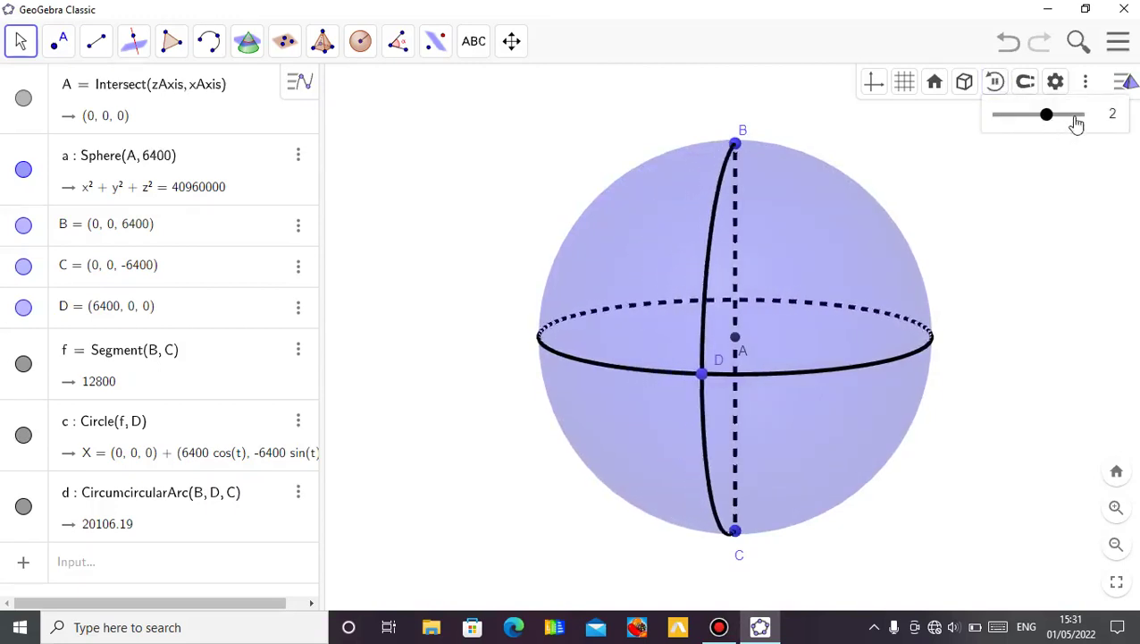
left_click_drag(1047, 117, 1033, 120)
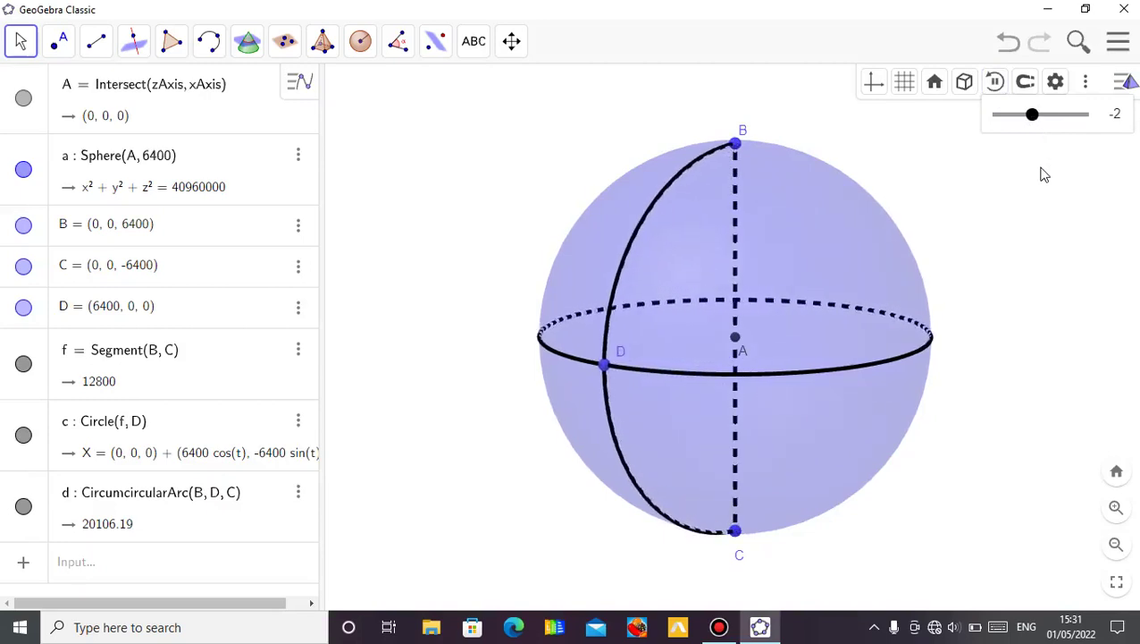
left_click(998, 89)
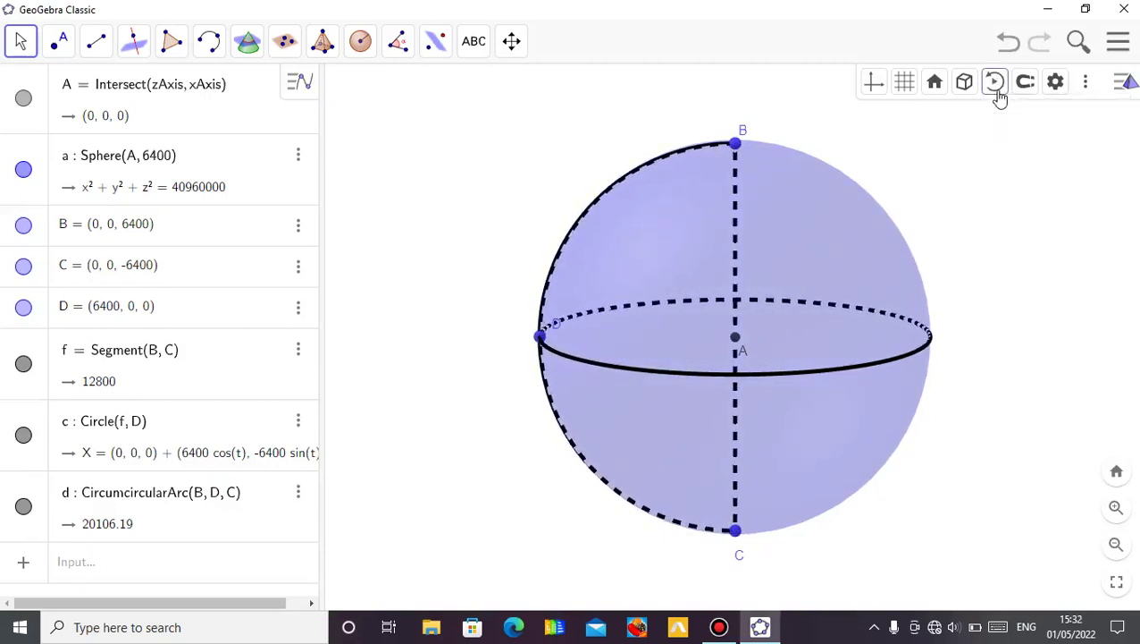
Hide the 3D view's style bar and turn the sphere to bring the meridian through D to the front.
left_click(1117, 87)
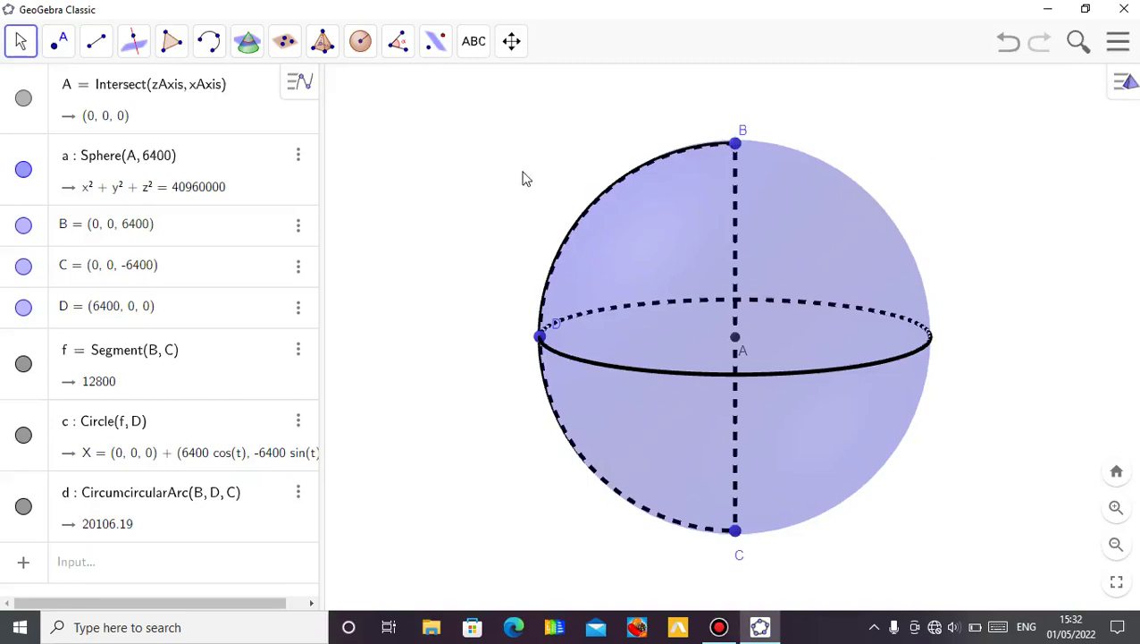
left_click_drag(526, 178, 624, 181)
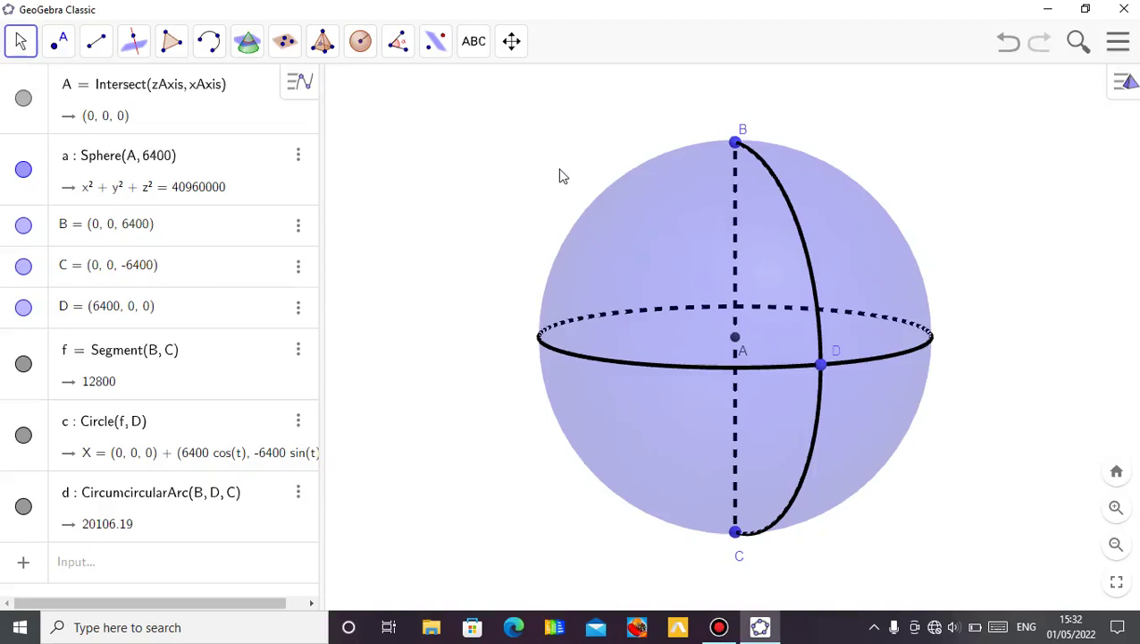
mouse_move(562, 176)
left_mouse_down()
mouse_move(539, 176)
mouse_move(566, 179)
left_mouse_up()
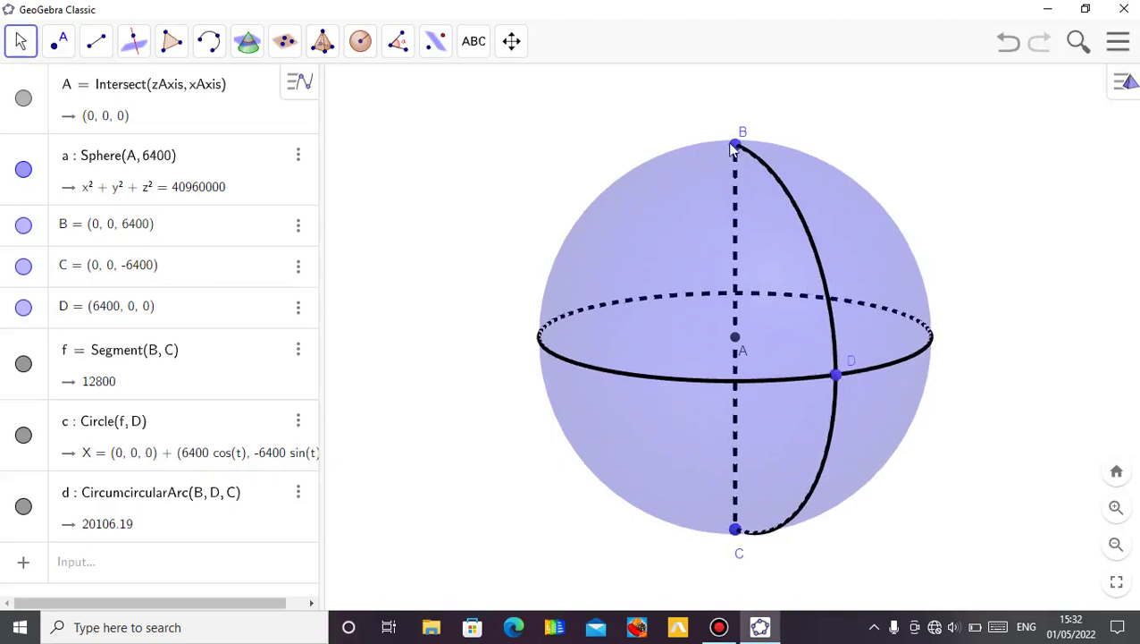
left_click(734, 513)
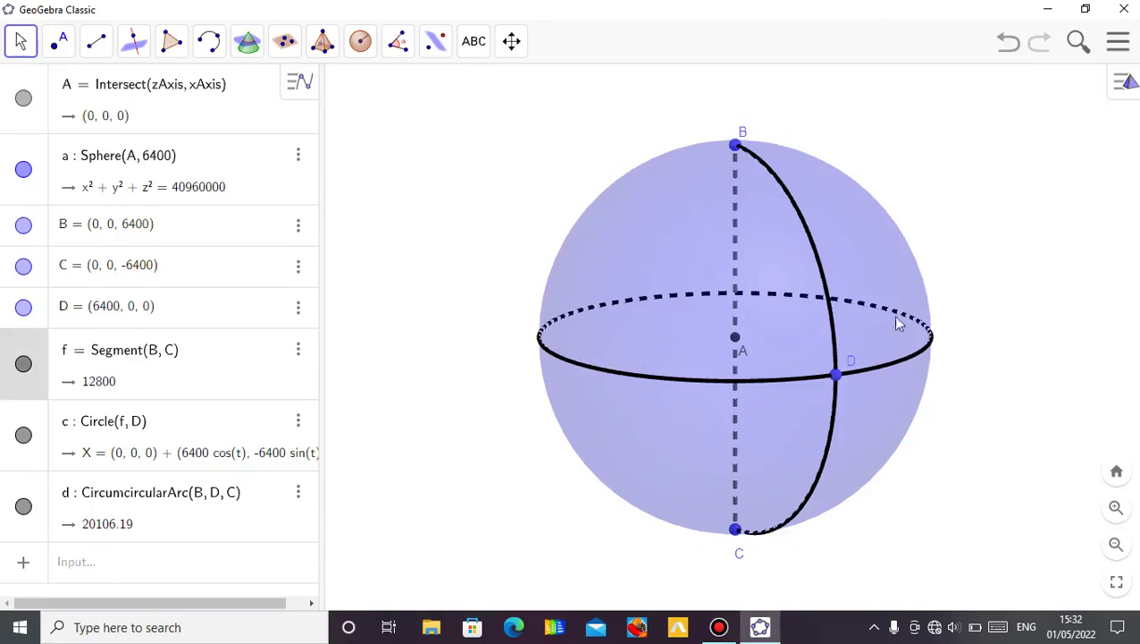
left_click_drag(516, 259, 516, 255)
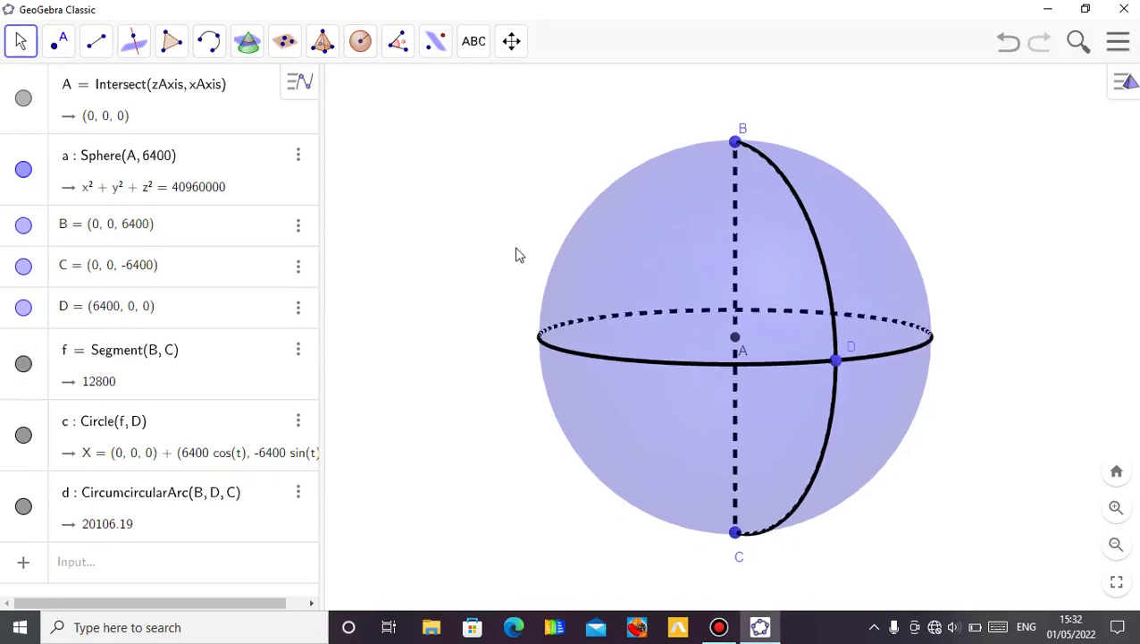
Draw the radius segment from centre point A to equator point D.
left_click(112, 43)
left_click(130, 123)
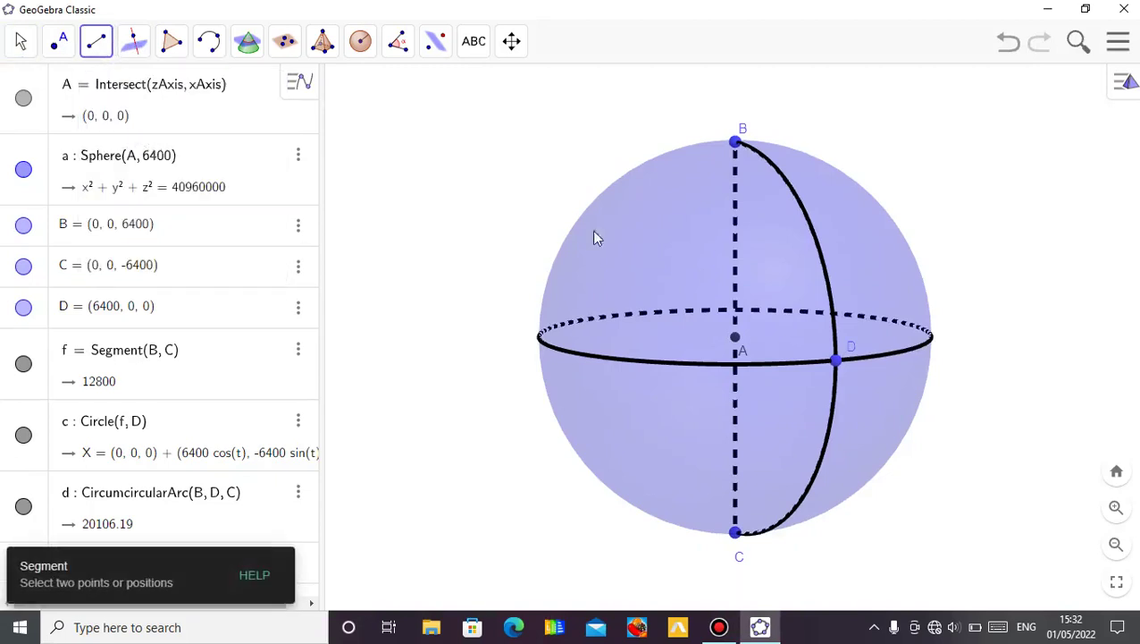
left_click(735, 339)
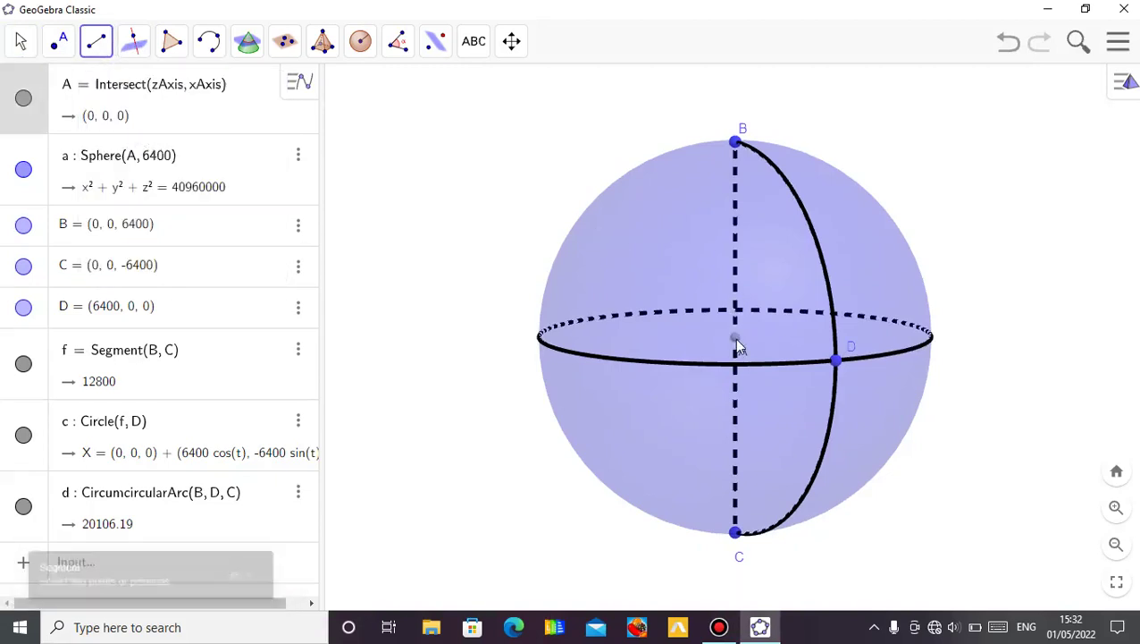
left_click(836, 360)
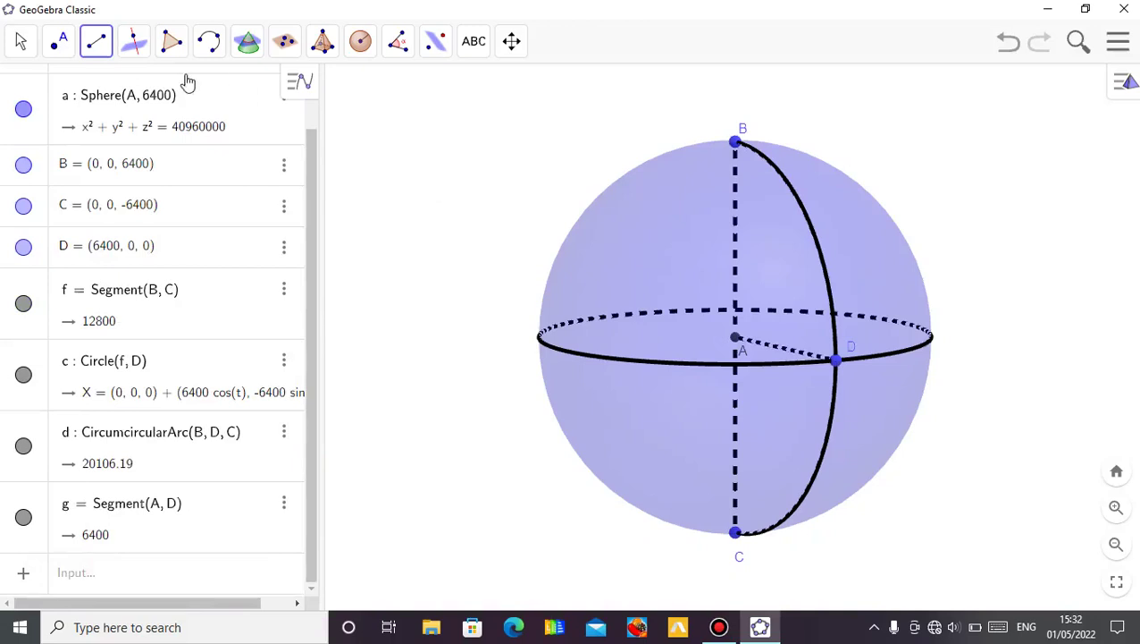
left_click(21, 41)
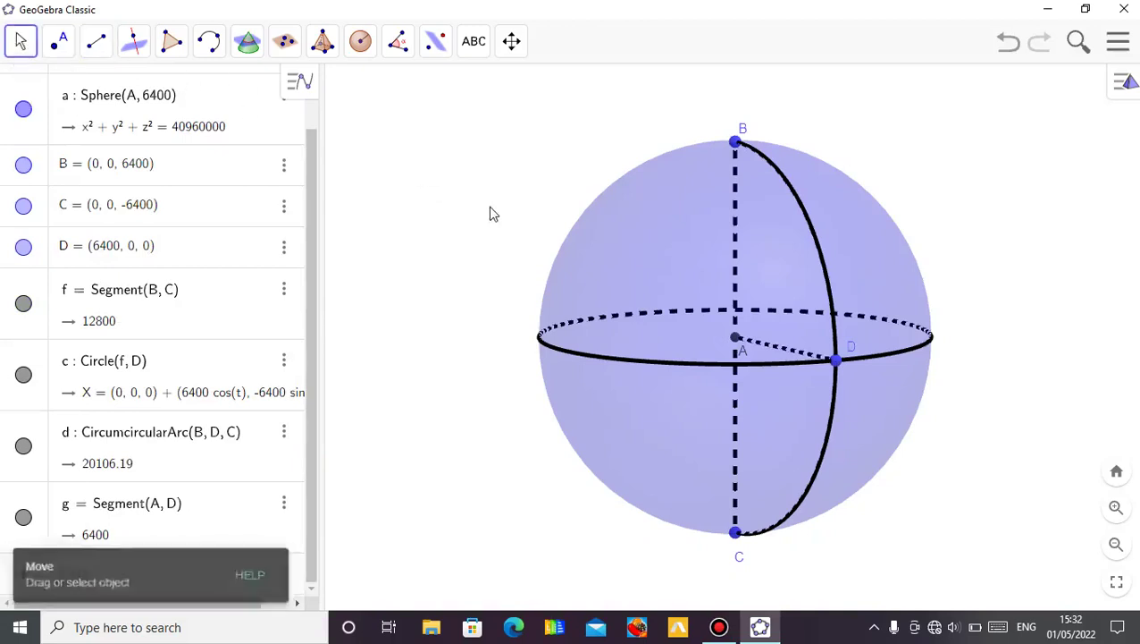
left_click_drag(490, 214, 515, 215)
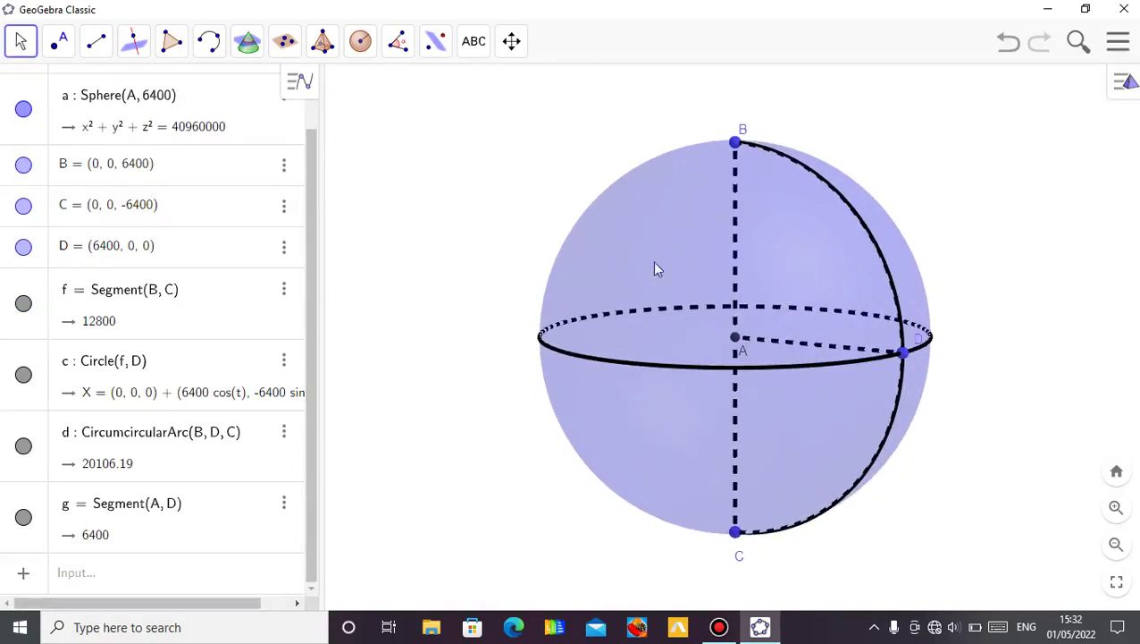
mouse_move(504, 177)
left_mouse_down()
mouse_move(520, 177)
mouse_move(478, 198)
mouse_move(440, 193)
mouse_move(491, 177)
left_mouse_up()
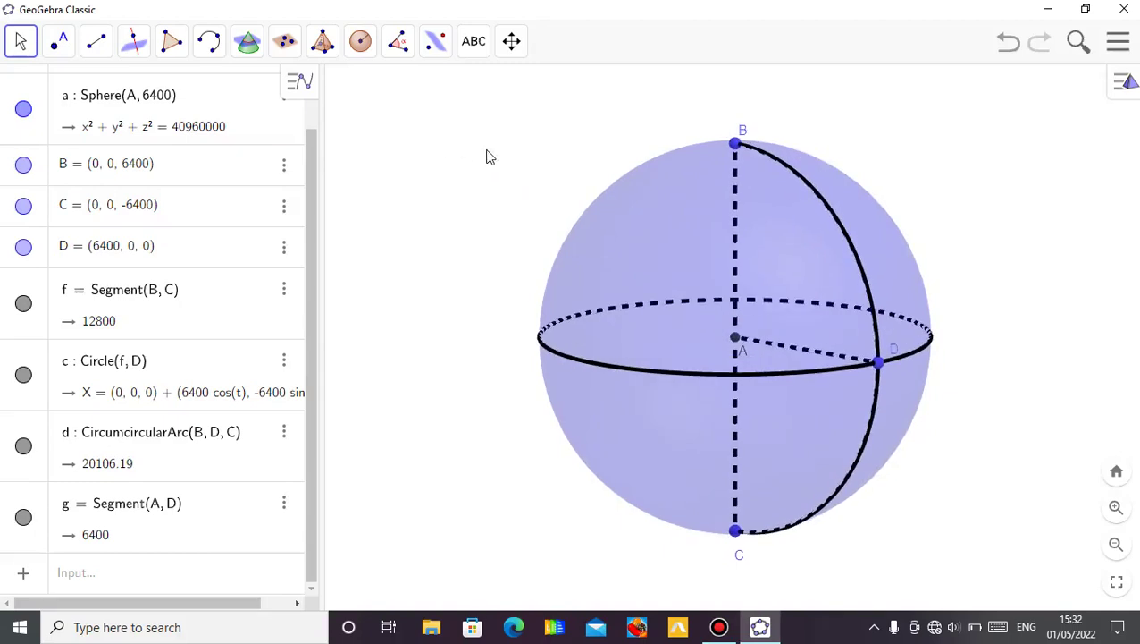
mouse_move(520, 155)
left_mouse_down()
mouse_move(466, 153)
mouse_move(525, 157)
left_mouse_up()
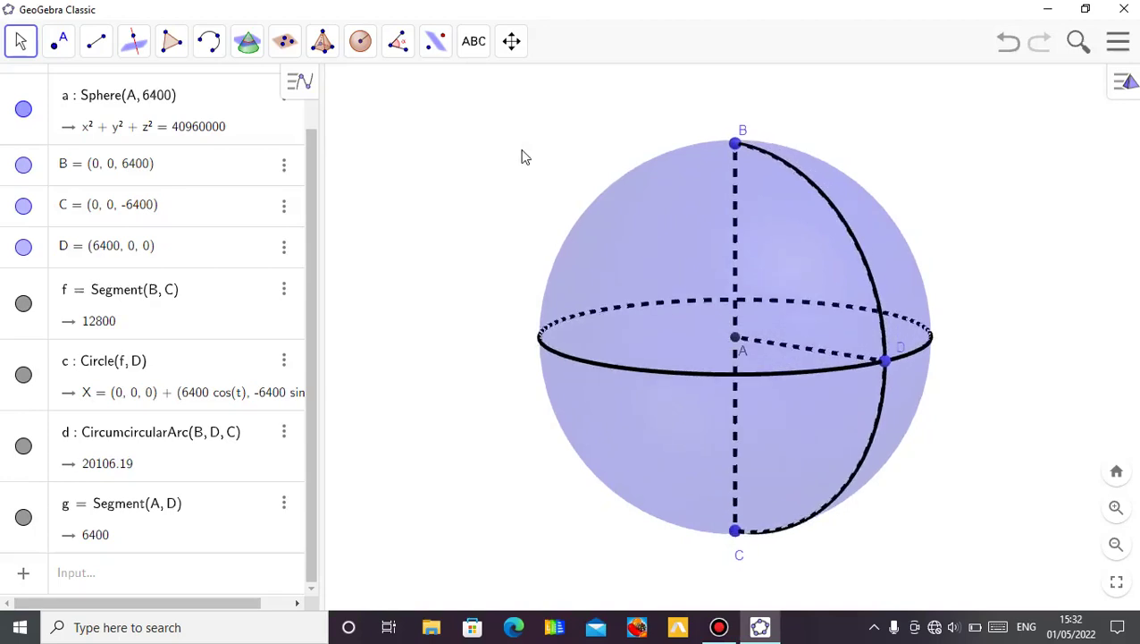
Place a new point on the meridian arc between B and D, and shift it slightly toward pole B.
left_click(58, 41)
left_click(92, 100)
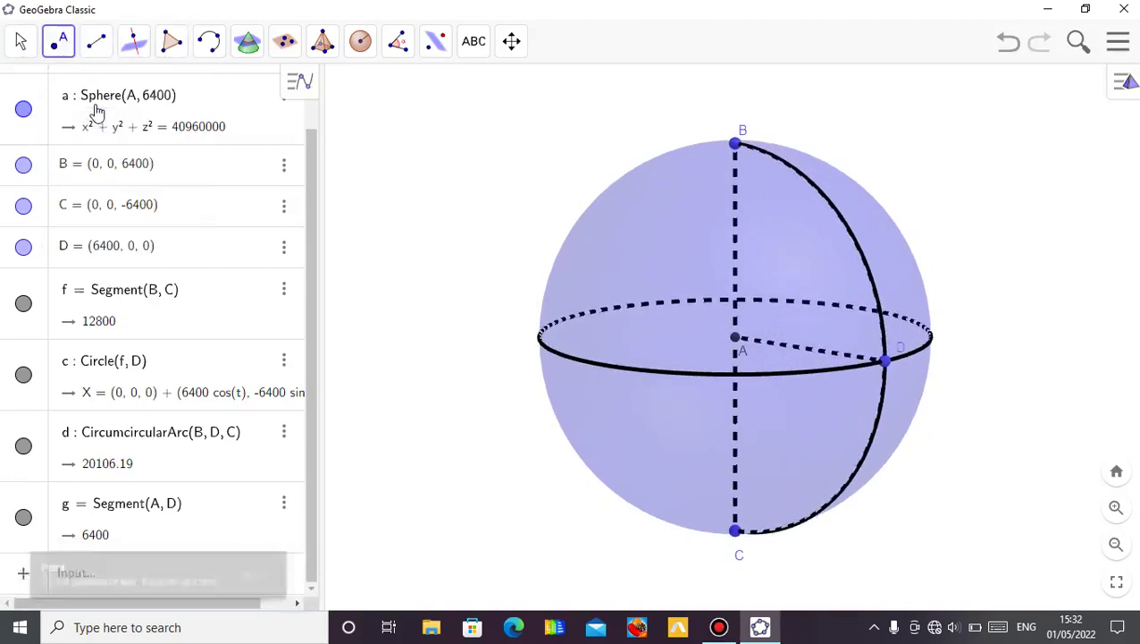
left_click(820, 188)
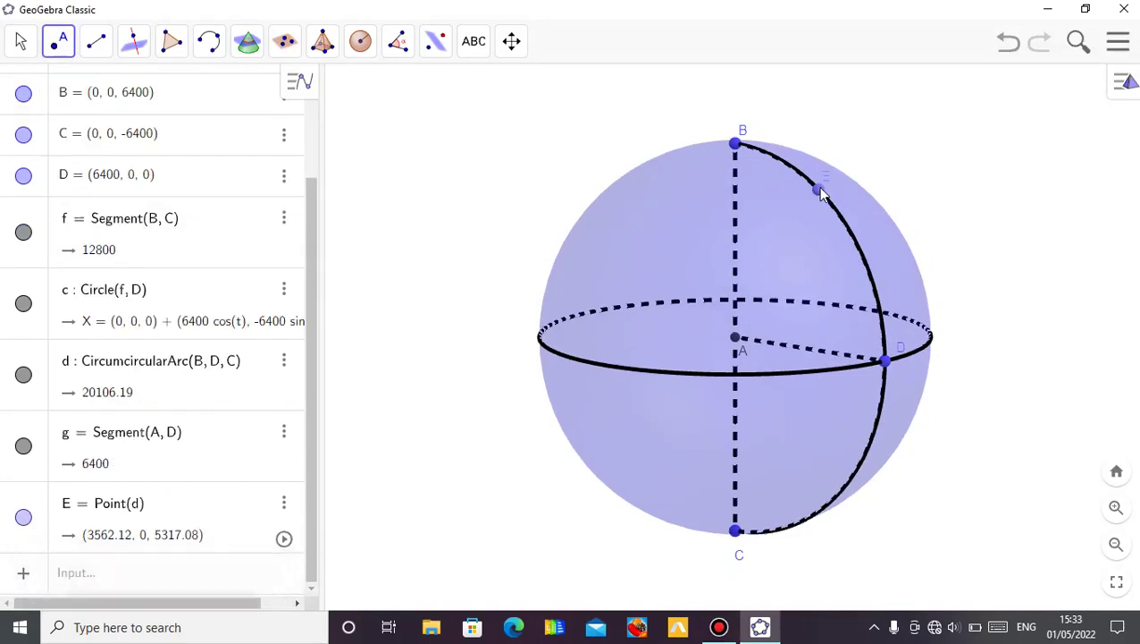
left_click(20, 50)
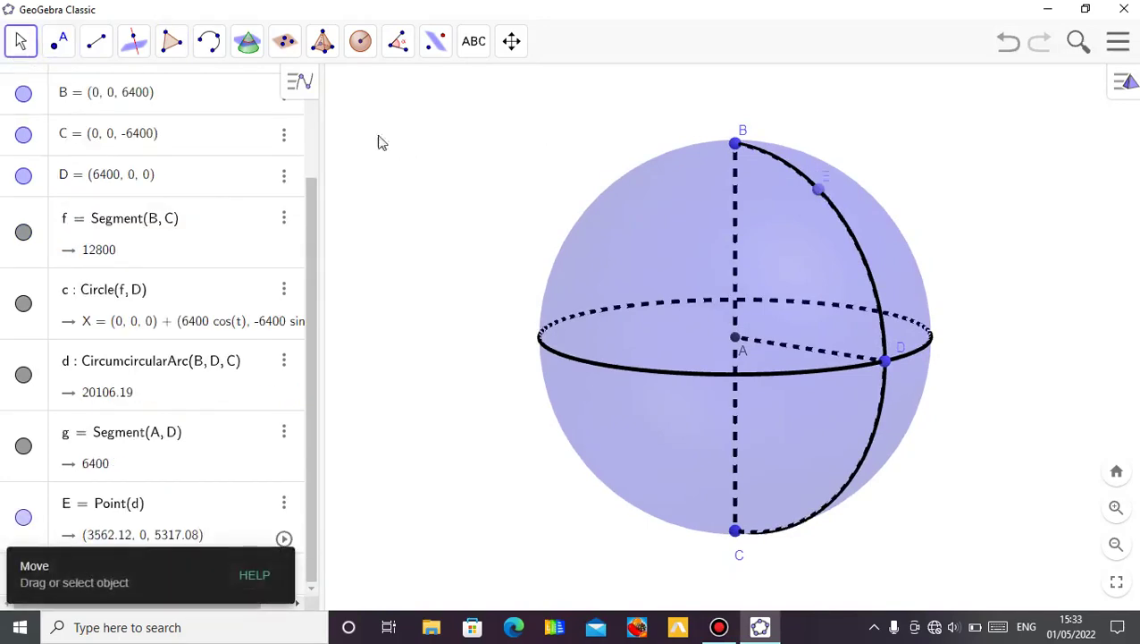
left_click_drag(583, 202, 557, 201)
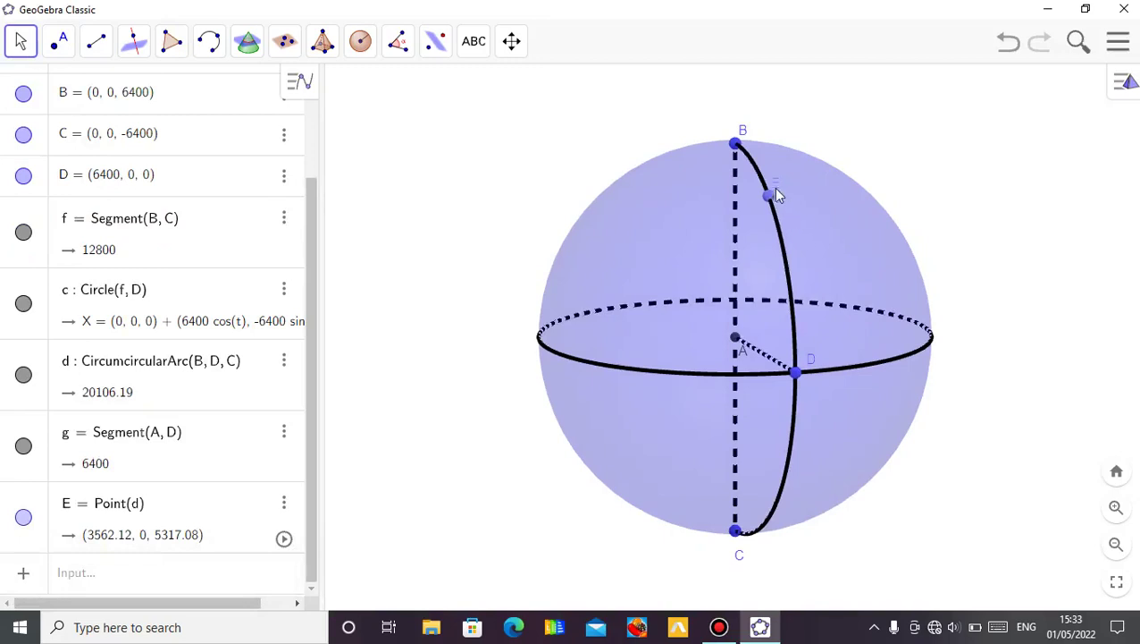
mouse_move(769, 191)
left_mouse_down()
mouse_move(751, 150)
mouse_move(788, 269)
mouse_move(798, 471)
mouse_move(778, 237)
mouse_move(761, 180)
left_mouse_up()
left_click_drag(530, 178, 591, 175)
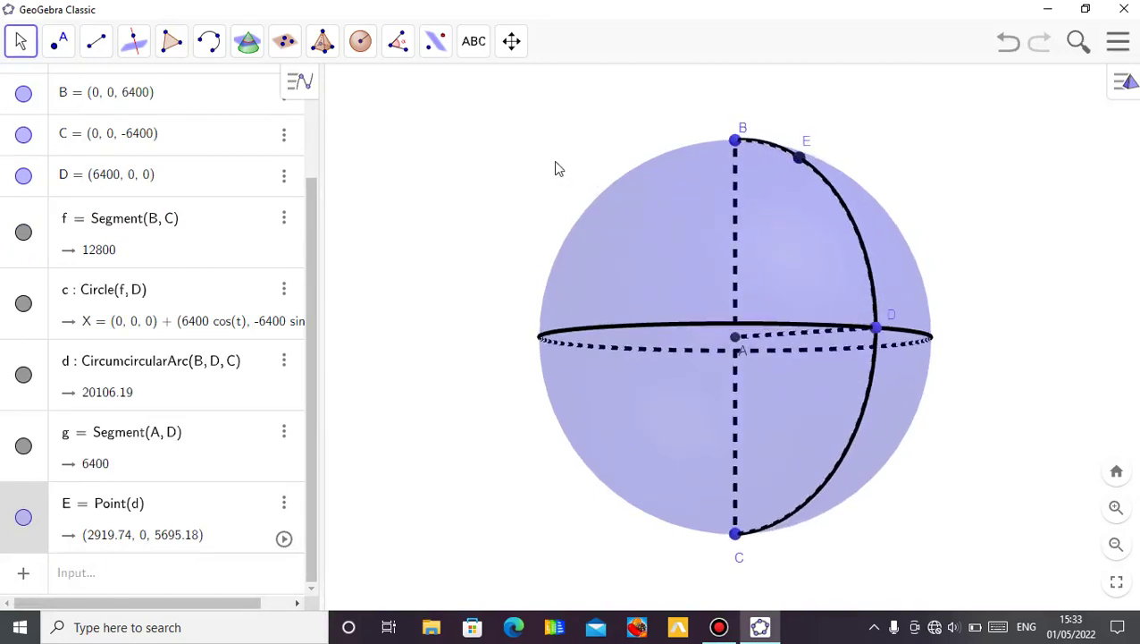
mouse_move(555, 168)
left_mouse_down()
mouse_move(542, 177)
mouse_move(553, 175)
left_mouse_up()
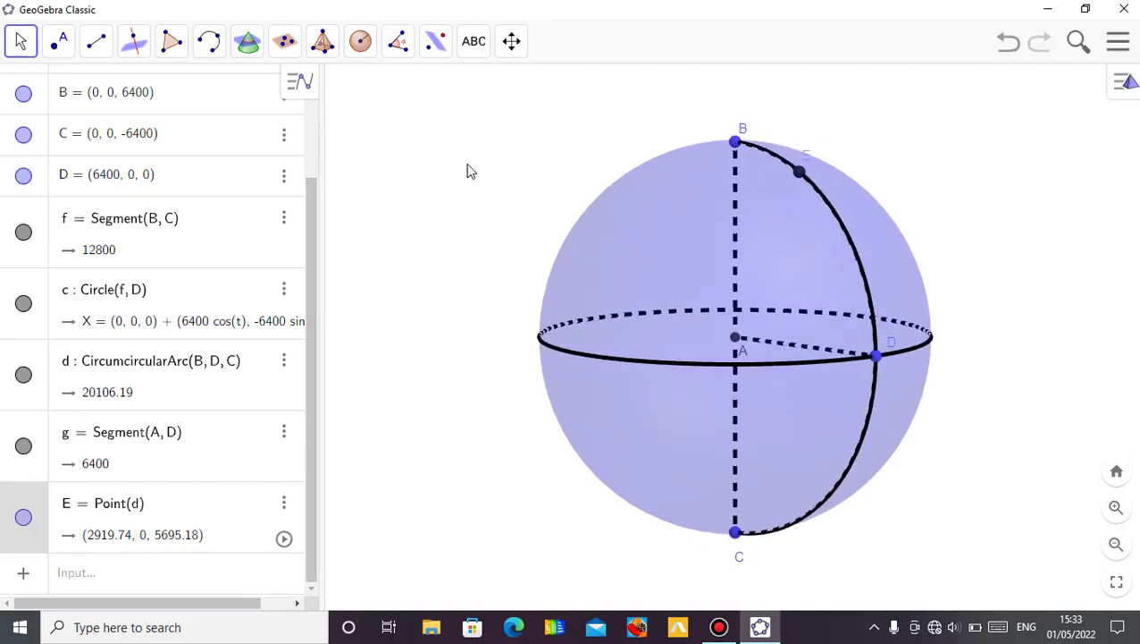
Draw a circle through point E around the polar axis segment BC as a parallel of latitude.
left_click(208, 45)
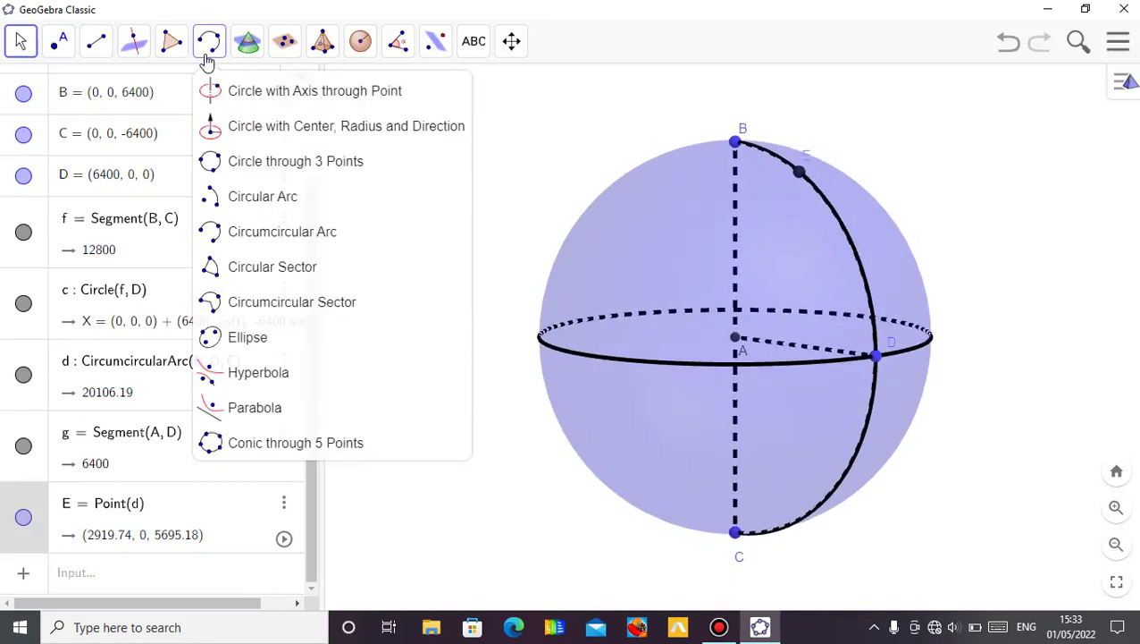
left_click(255, 94)
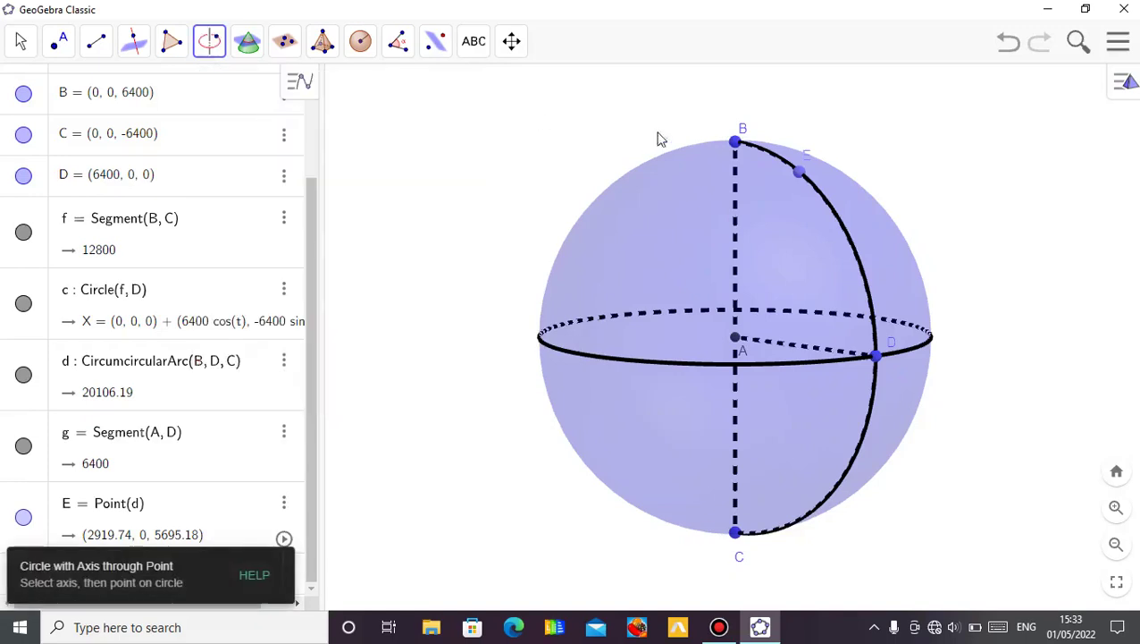
left_click(736, 186)
left_click(801, 175)
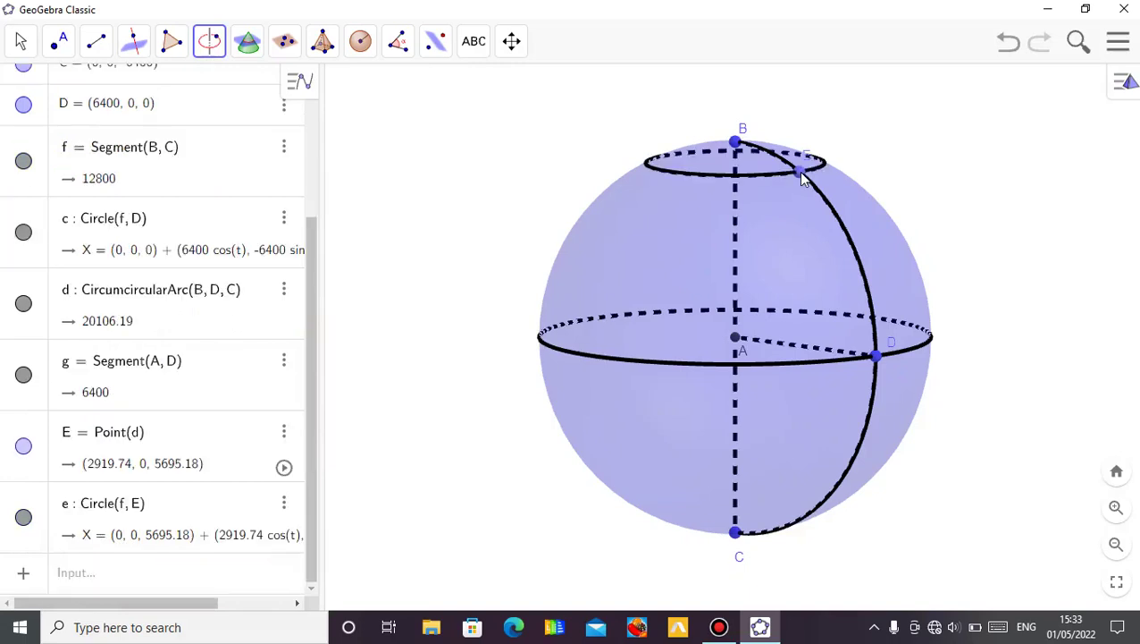
left_click(18, 41)
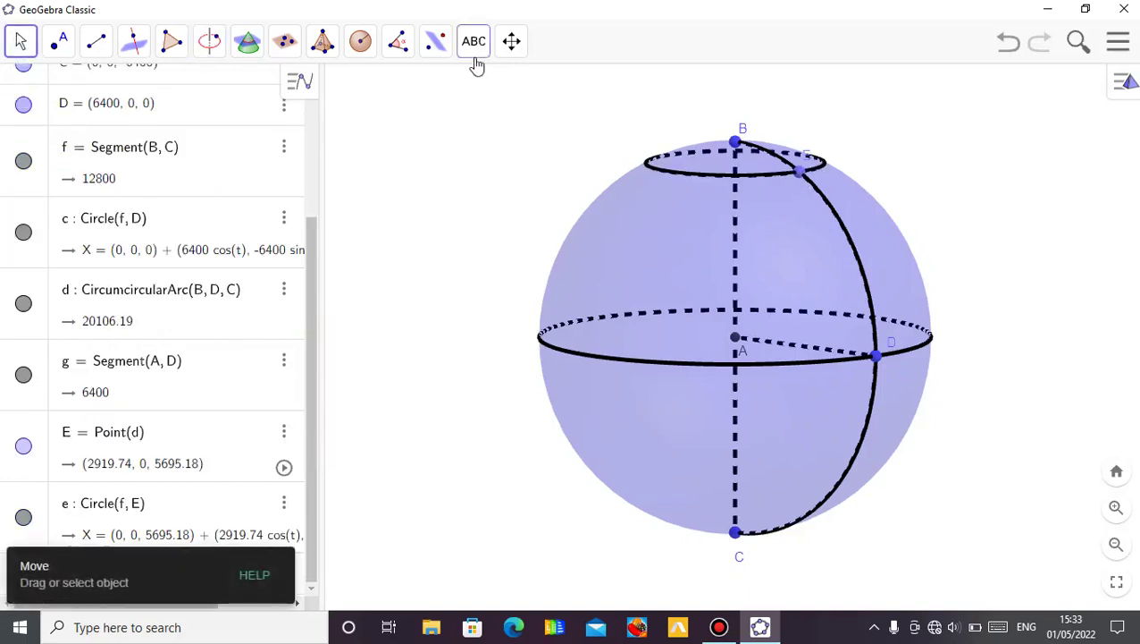
Slide point E along the meridian toward the equator to about (4850, 0, 4176).
mouse_move(588, 105)
left_mouse_down()
mouse_move(578, 128)
mouse_move(602, 110)
left_mouse_up()
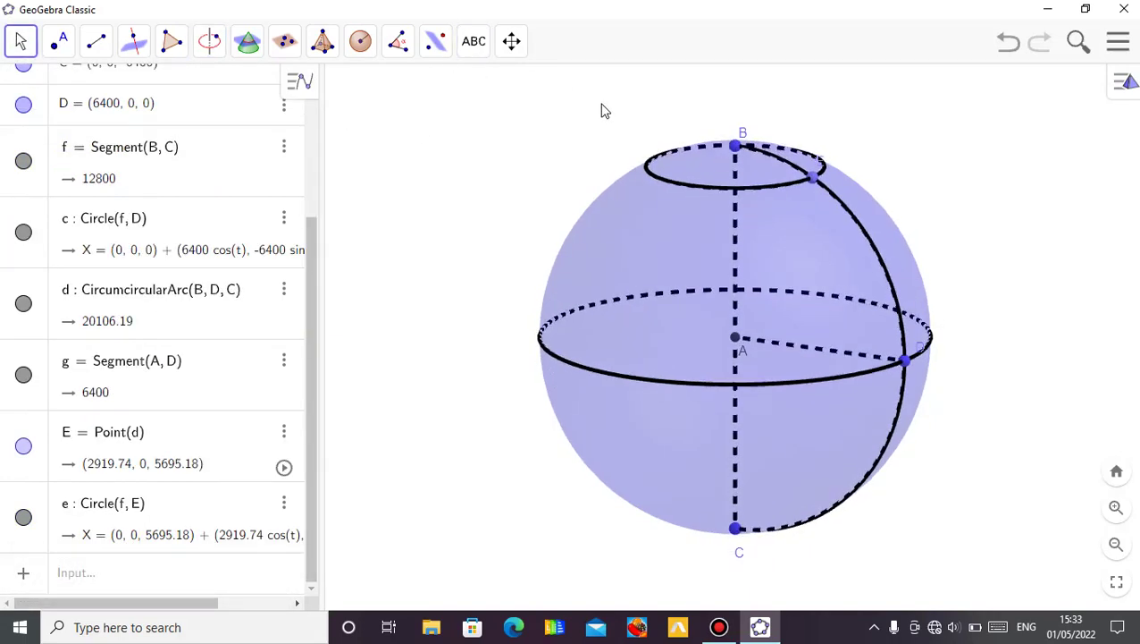
left_click_drag(812, 180, 864, 231)
left_click_drag(942, 259, 871, 318)
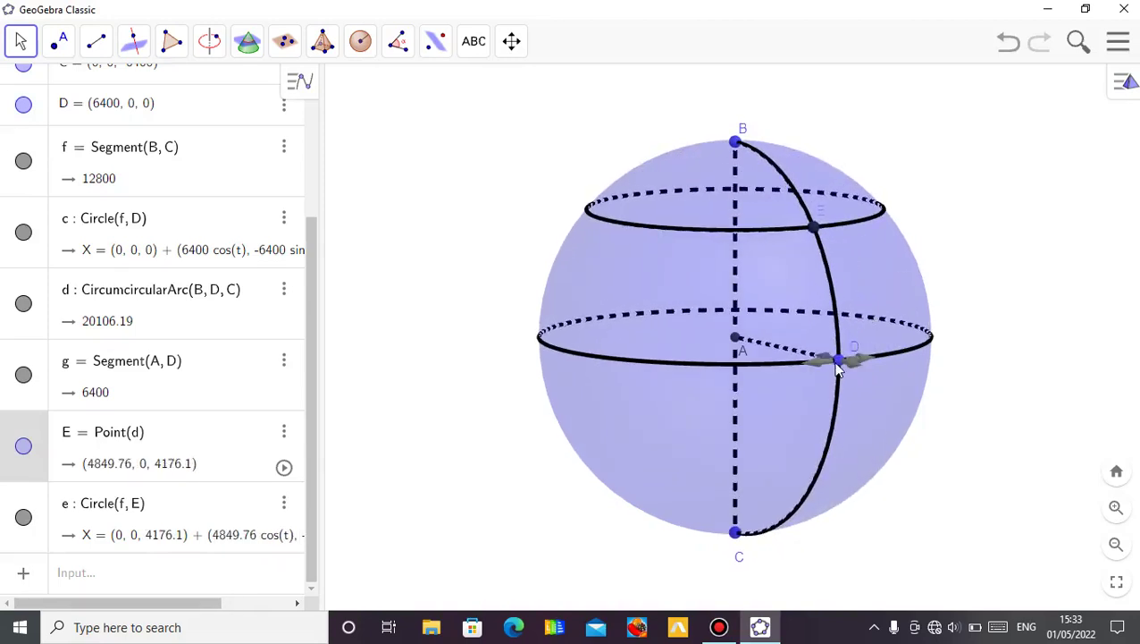
Draw the radius segment from centre point A to point E on the meridian.
left_click(105, 55)
left_click(145, 122)
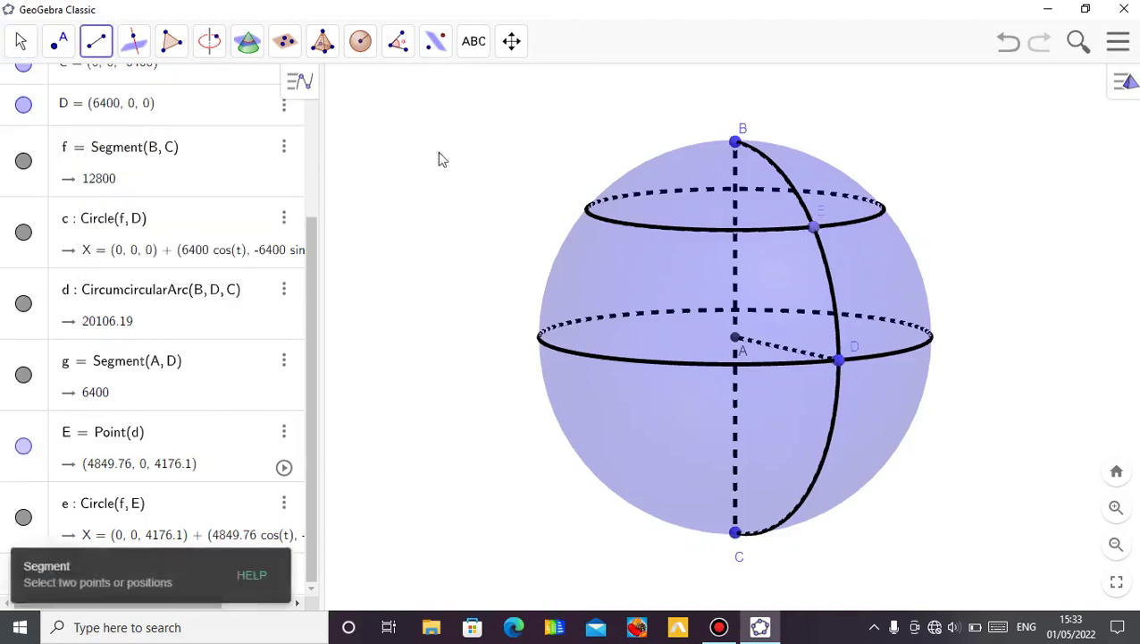
left_click(733, 336)
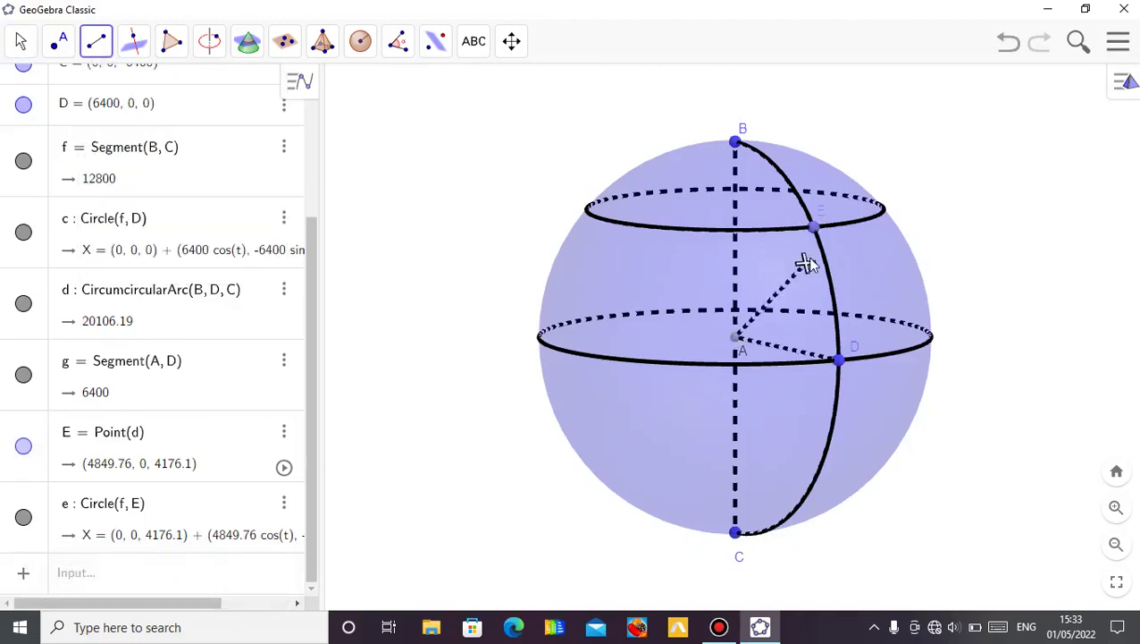
left_click(816, 229)
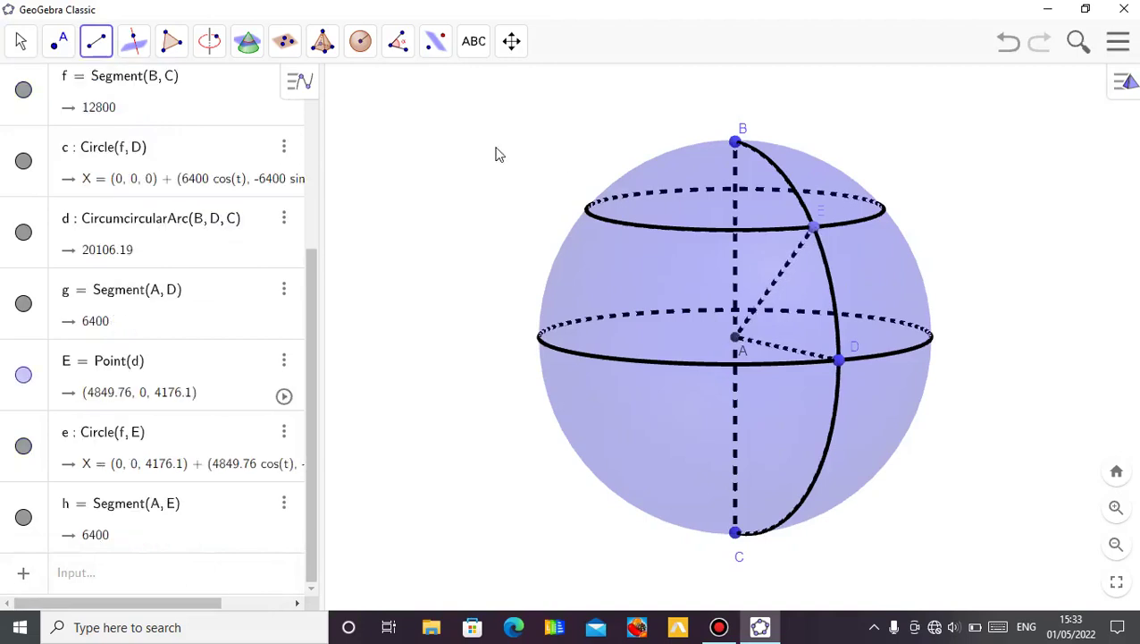
Add the latitude angle DAE at centre A, between equator point D and point E.
left_click(396, 43)
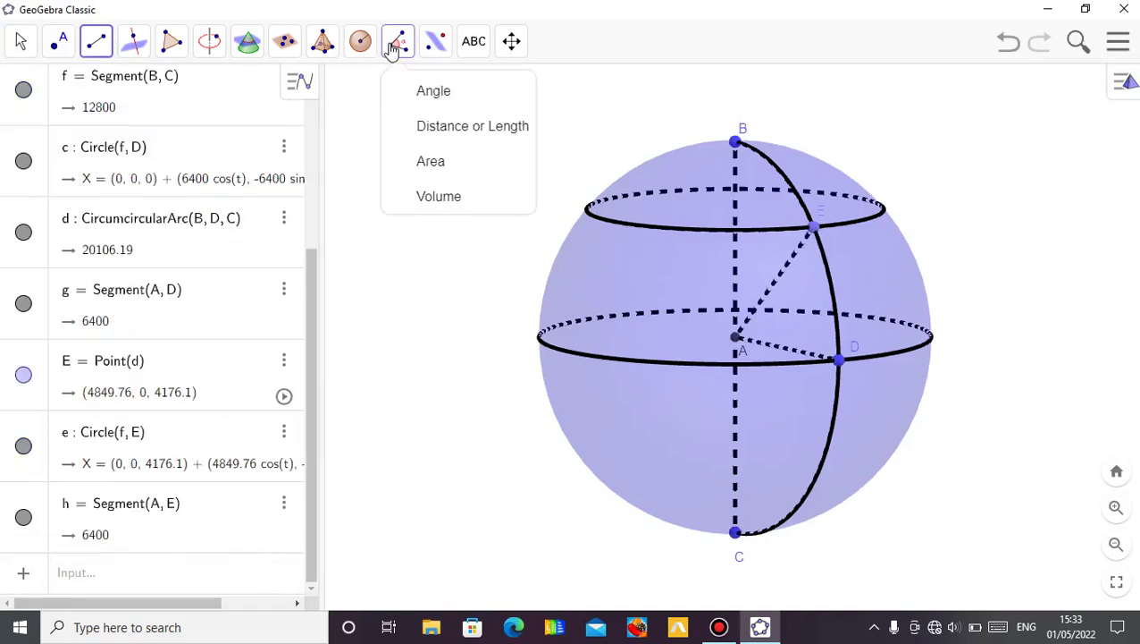
left_click(437, 100)
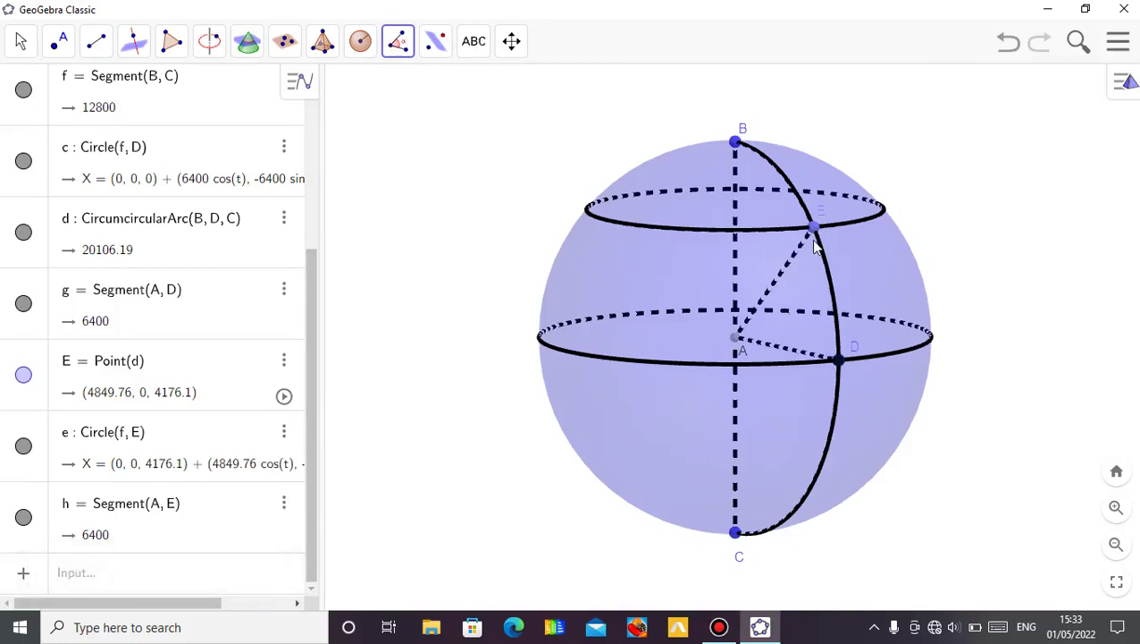
left_click(811, 227)
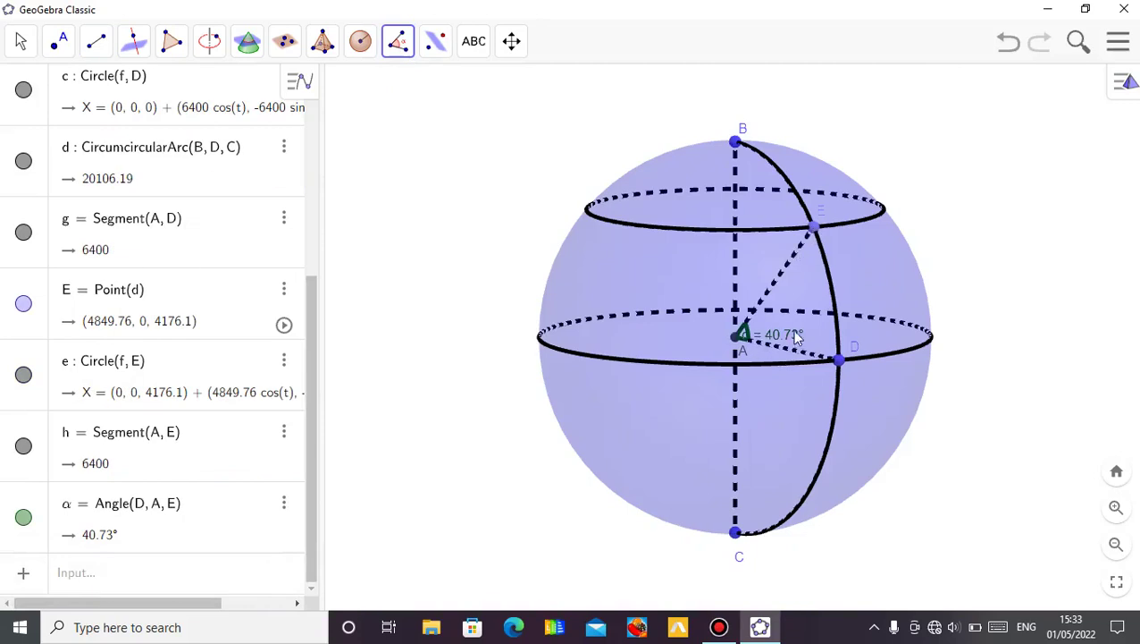
left_click(19, 44)
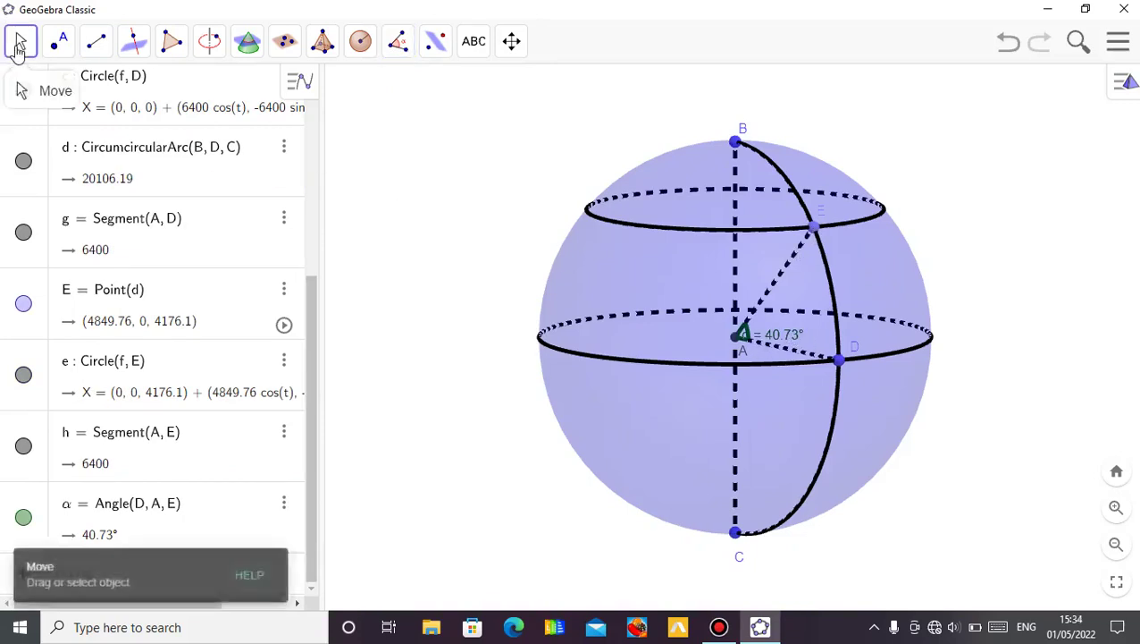
Move the latitude angle's label clear of the angle mark and set it to show only the value.
left_click(796, 330)
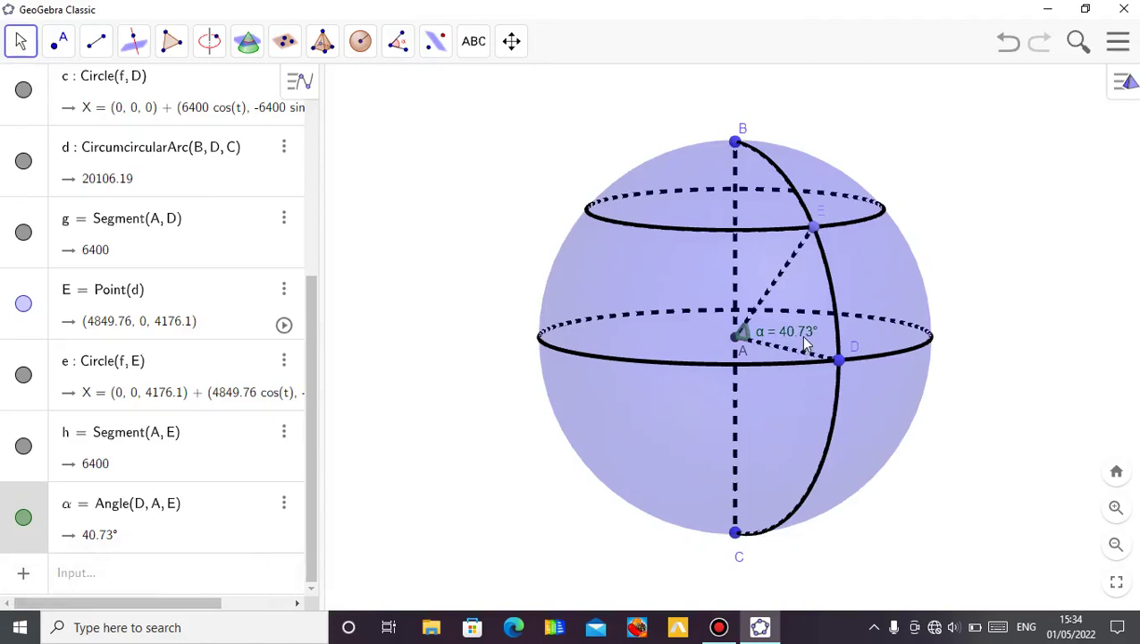
left_click(1116, 90)
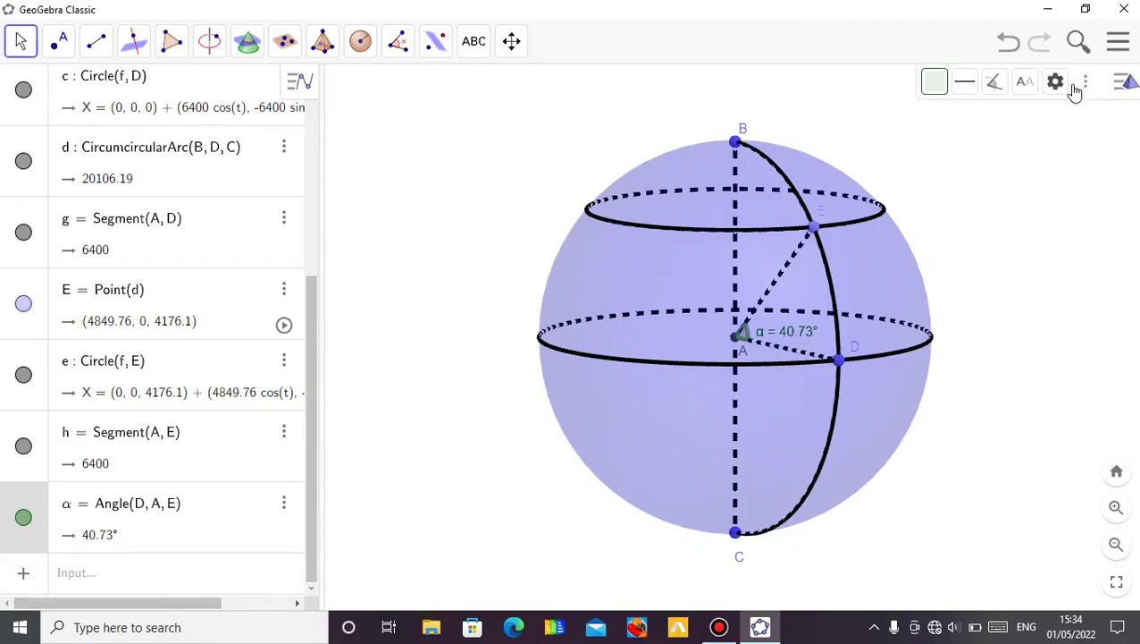
left_click(1023, 85)
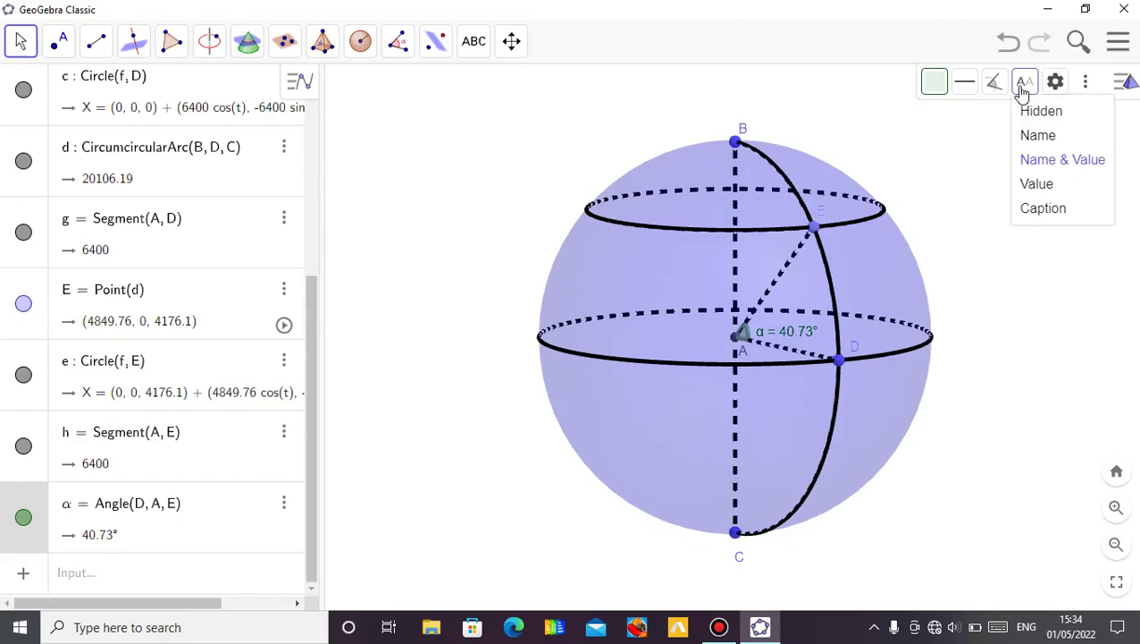
left_click(1042, 185)
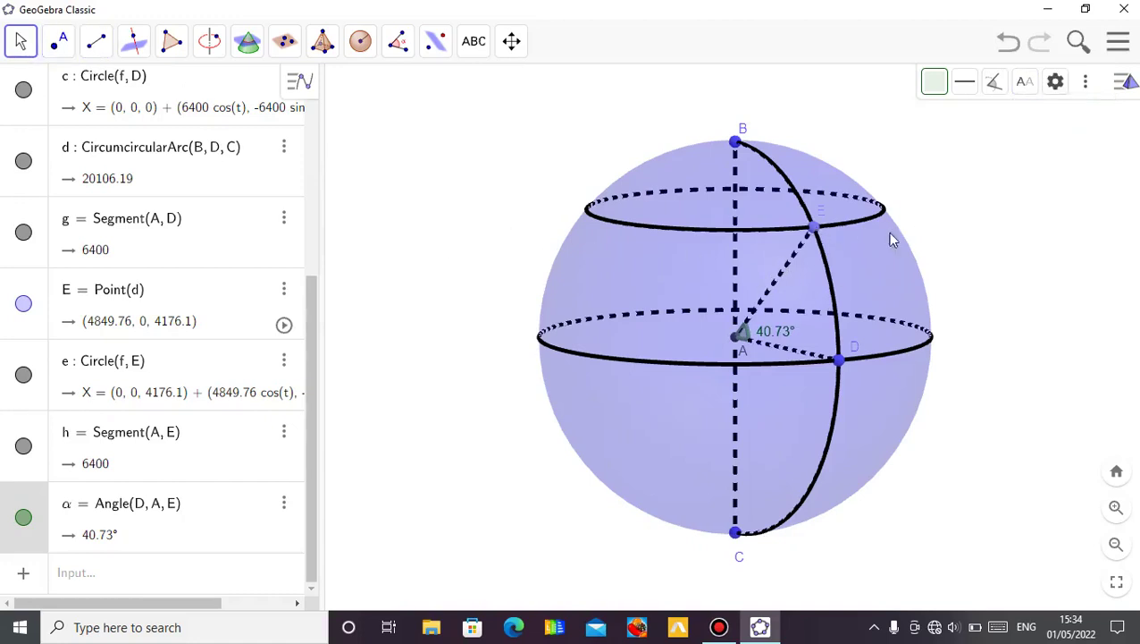
Slide point E down the meridian to equator point D, and back up to a latitude of about 47.21°.
left_click_drag(815, 231, 838, 357)
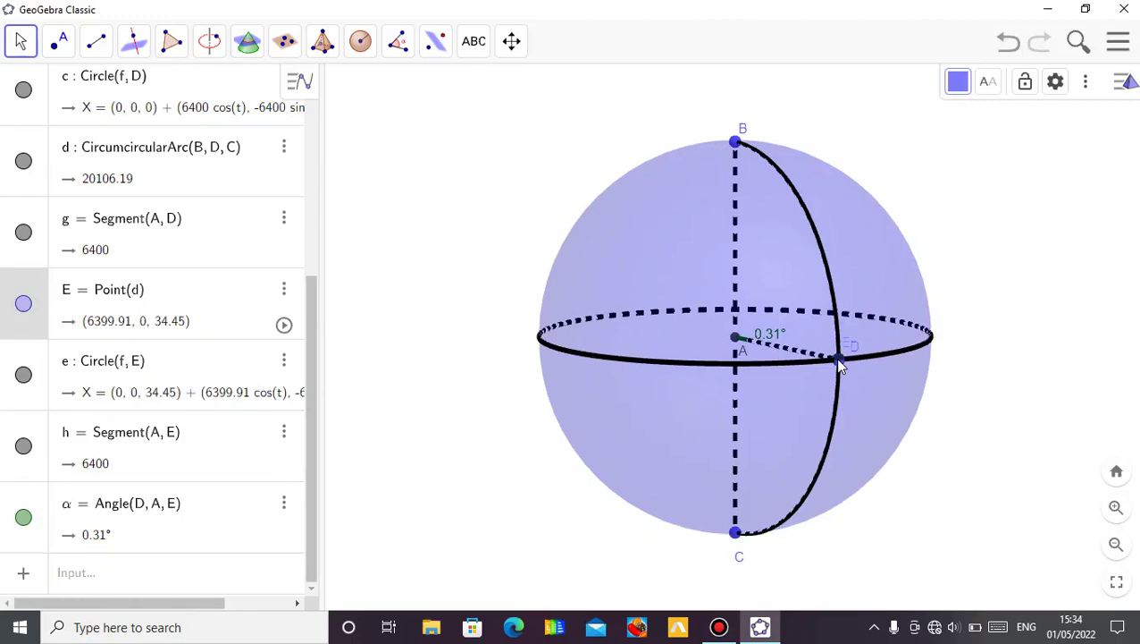
double_click(835, 358)
left_click(643, 281)
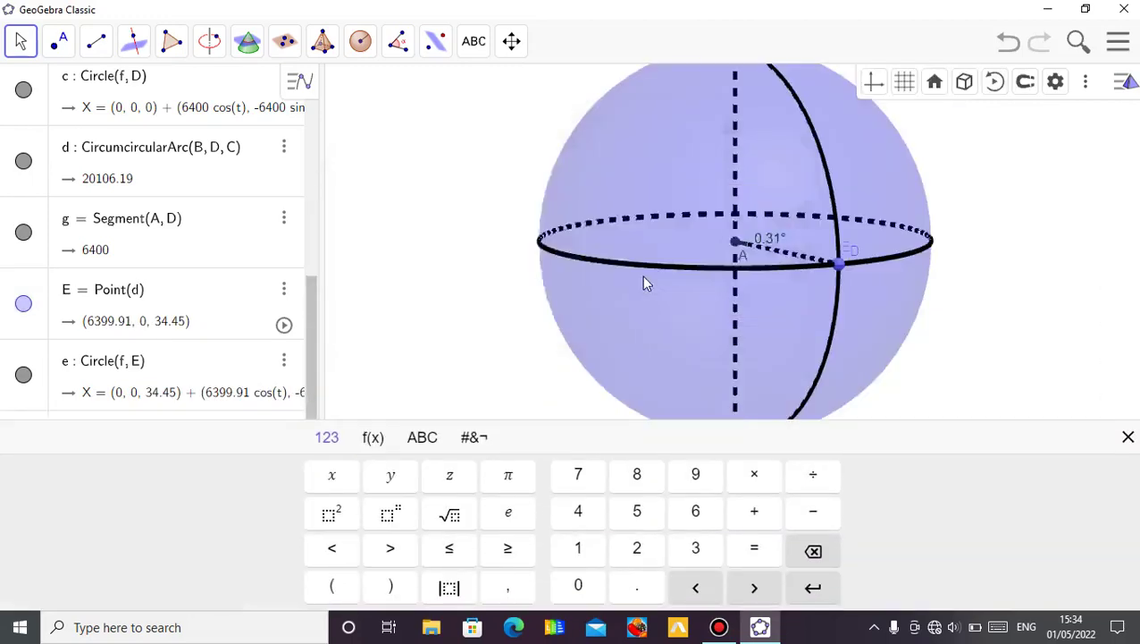
left_click(837, 360)
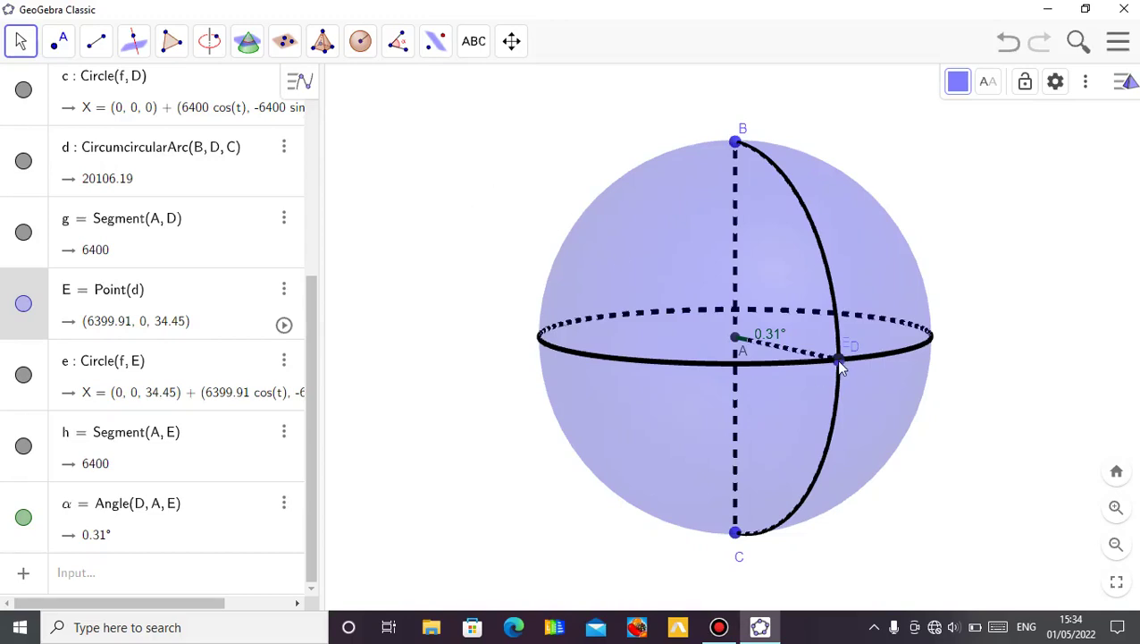
left_click_drag(836, 359, 793, 244)
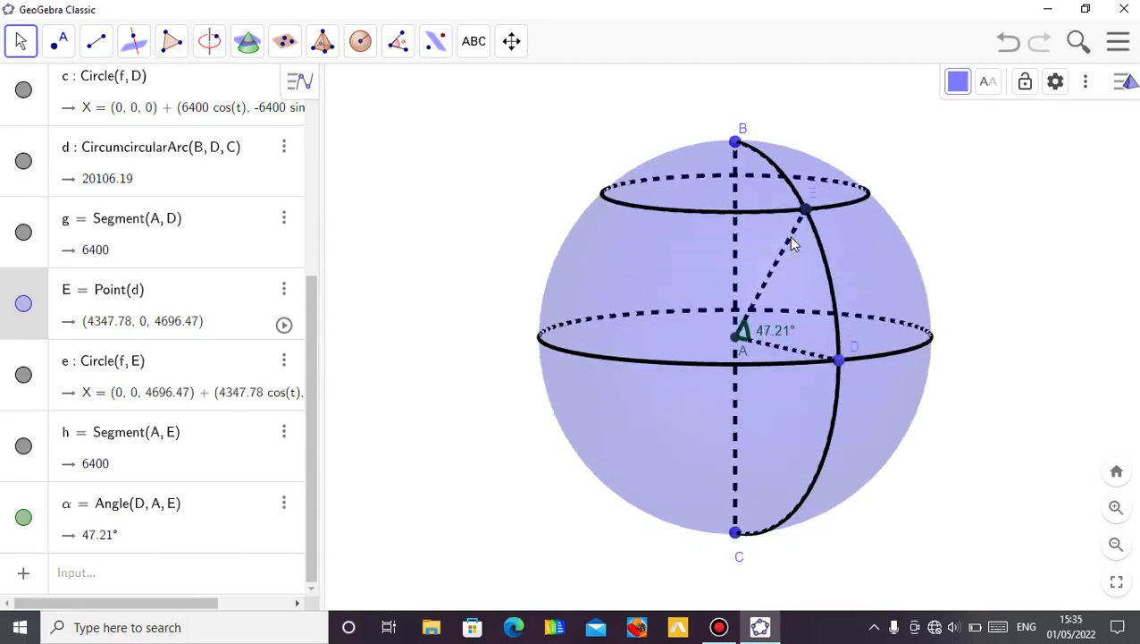
Hide the 3D view's style bar and slide point E up the meridian to a latitude of about 50.47°.
left_click(894, 274)
mouse_move(985, 242)
left_mouse_down()
mouse_move(939, 244)
mouse_move(993, 247)
mouse_move(975, 249)
mouse_move(985, 252)
mouse_move(975, 265)
mouse_move(978, 239)
mouse_move(970, 245)
left_mouse_up()
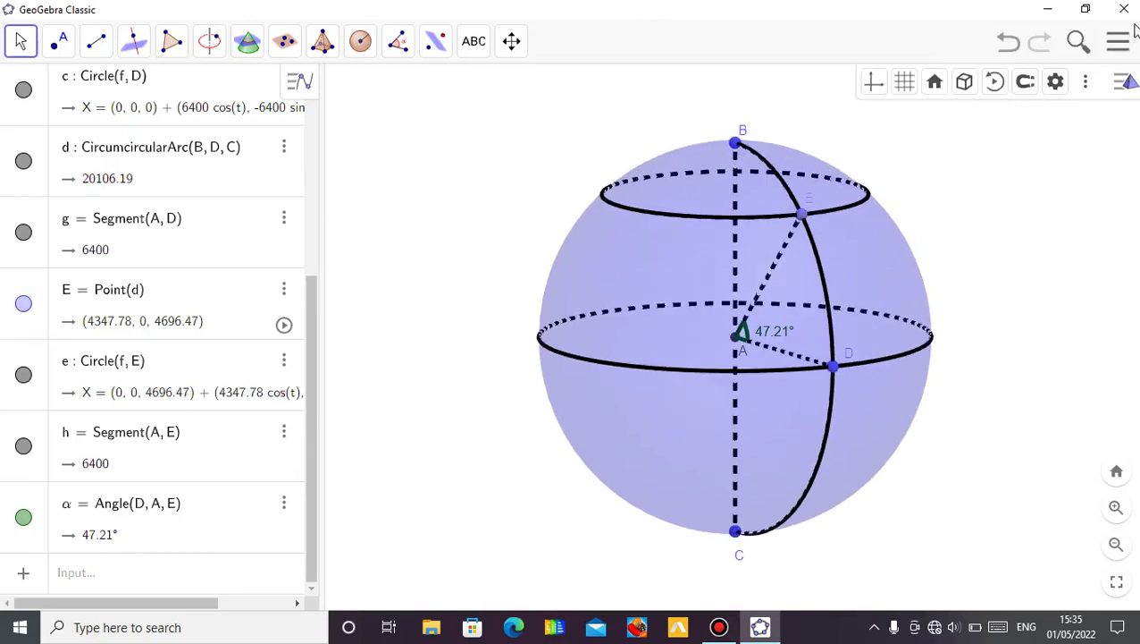
left_click(1120, 85)
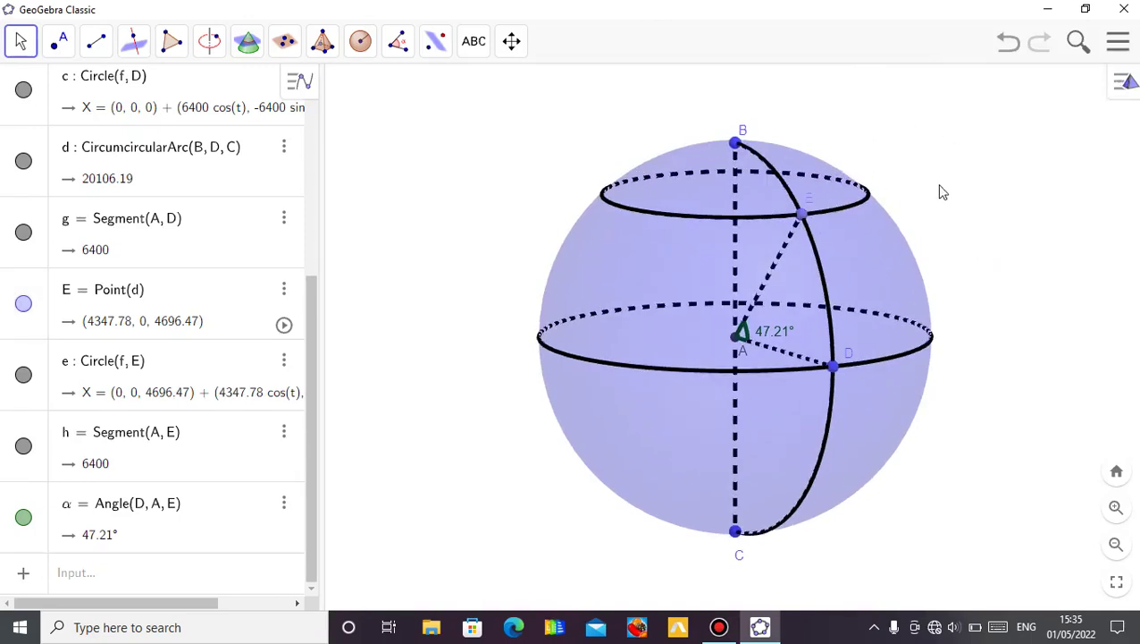
mouse_move(948, 196)
left_mouse_down()
mouse_move(940, 226)
mouse_move(955, 203)
left_mouse_up()
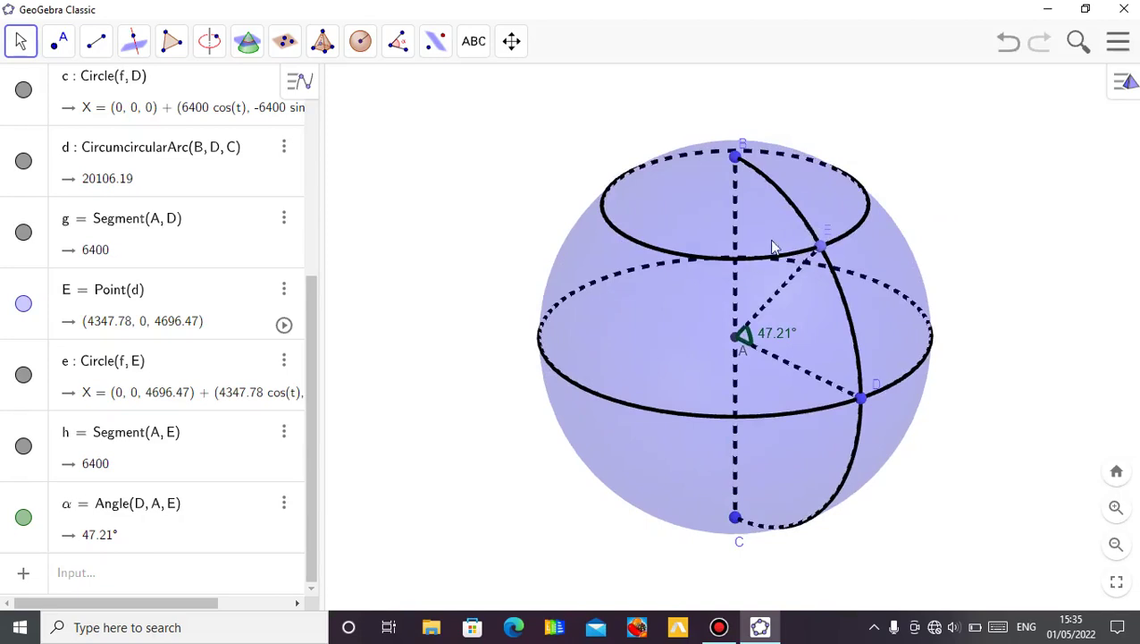
left_click_drag(824, 250, 811, 241)
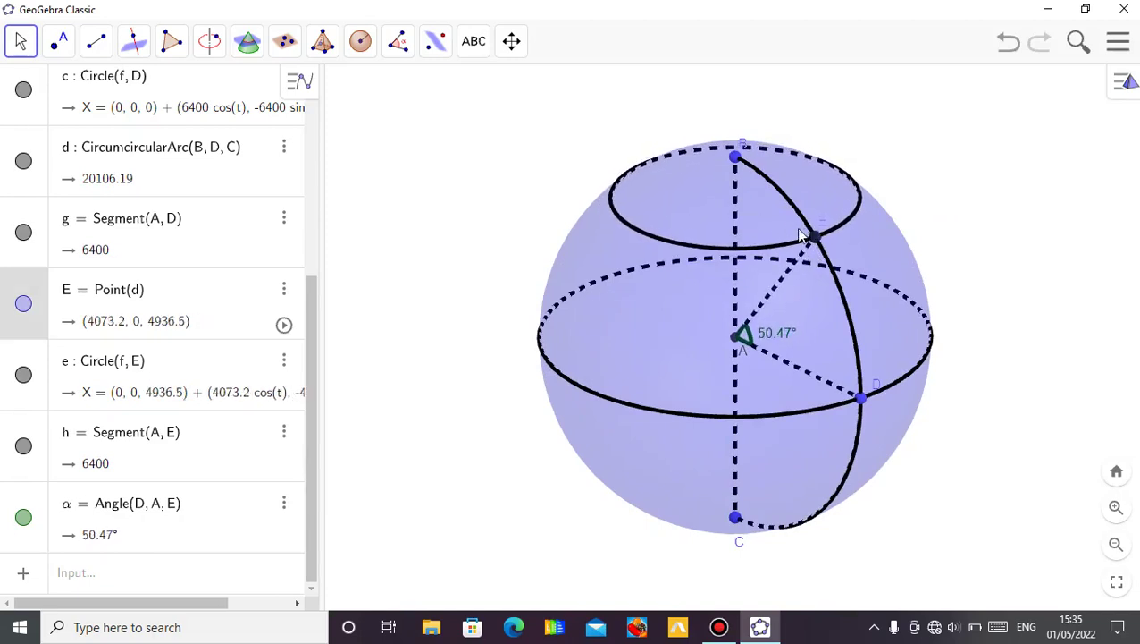
Place a new point on the parallel circle through E, east of the meridian, at about (3457, 2154, 4937).
left_click_drag(901, 207, 995, 218)
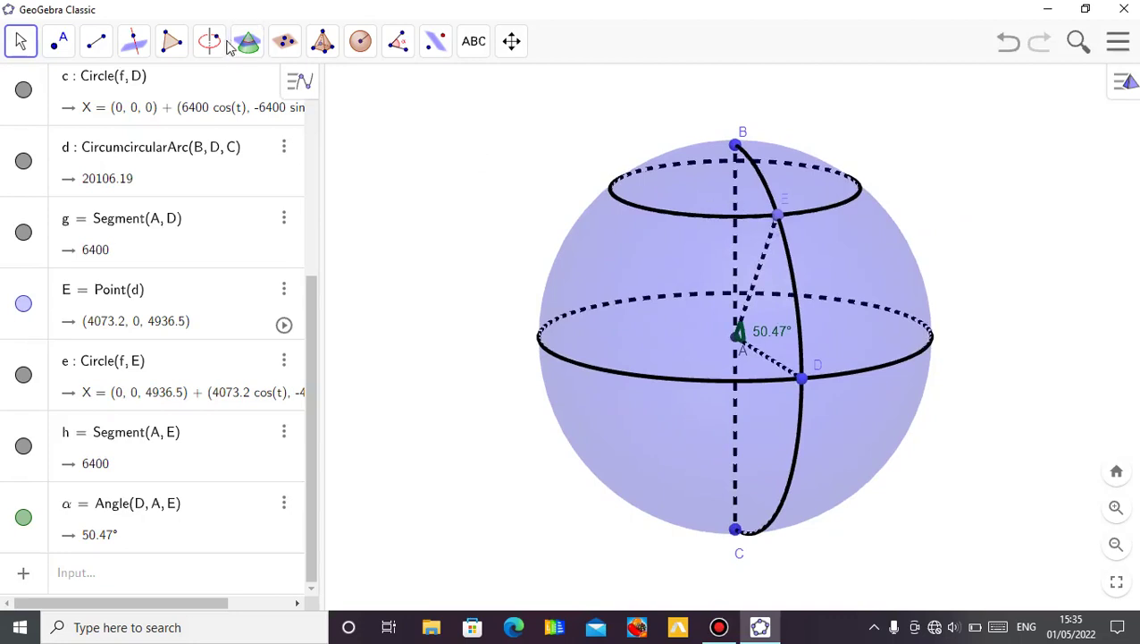
left_click(57, 38)
mouse_move(95, 40)
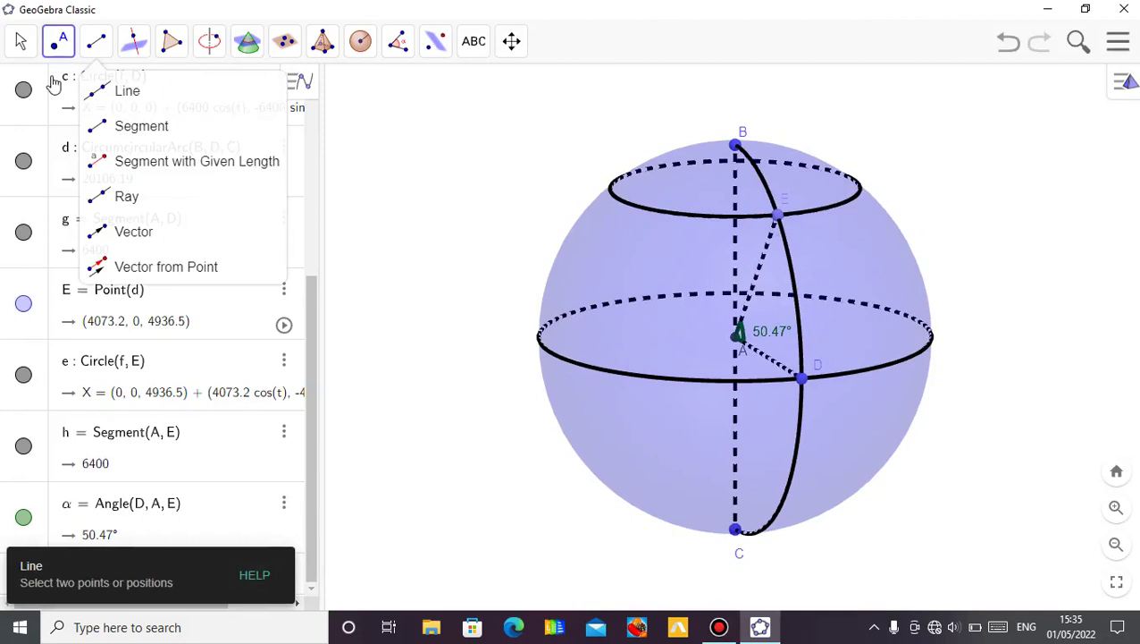
mouse_move(57, 53)
left_click(56, 93)
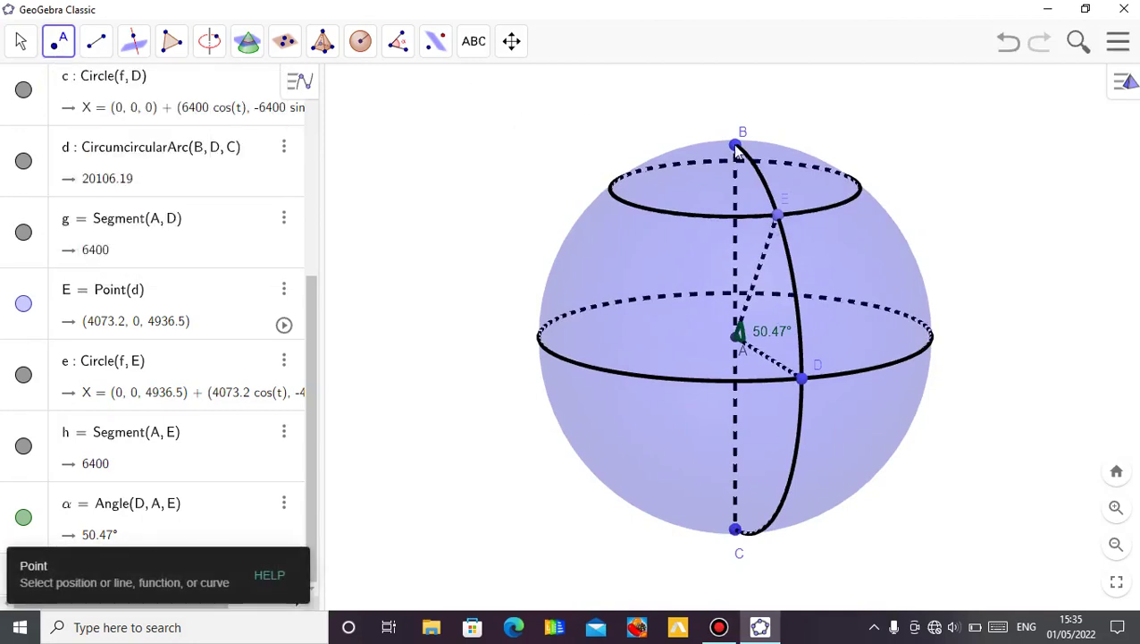
left_click(831, 207)
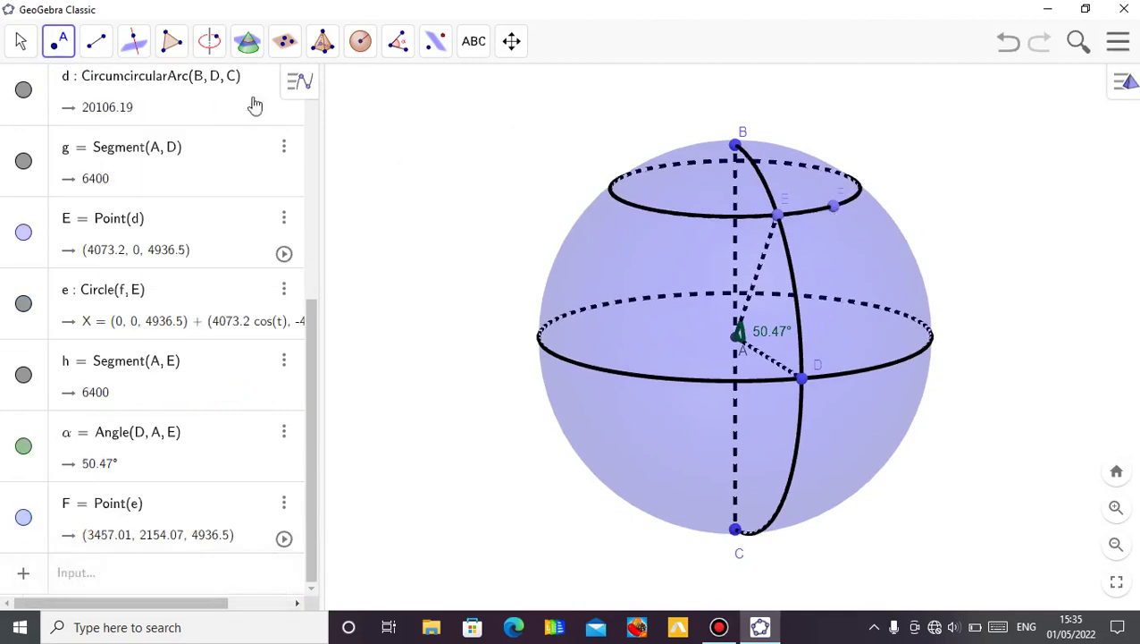
Draw a circumcircular arc from pole B through point F to pole C as a second meridian.
left_click(21, 41)
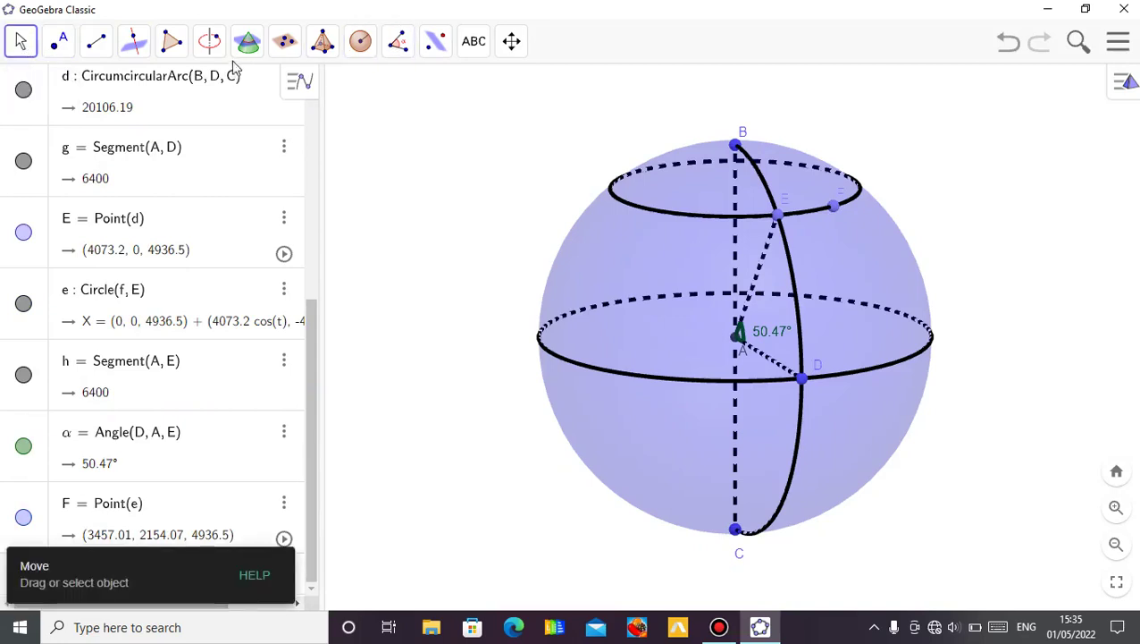
left_click(209, 41)
left_click(304, 234)
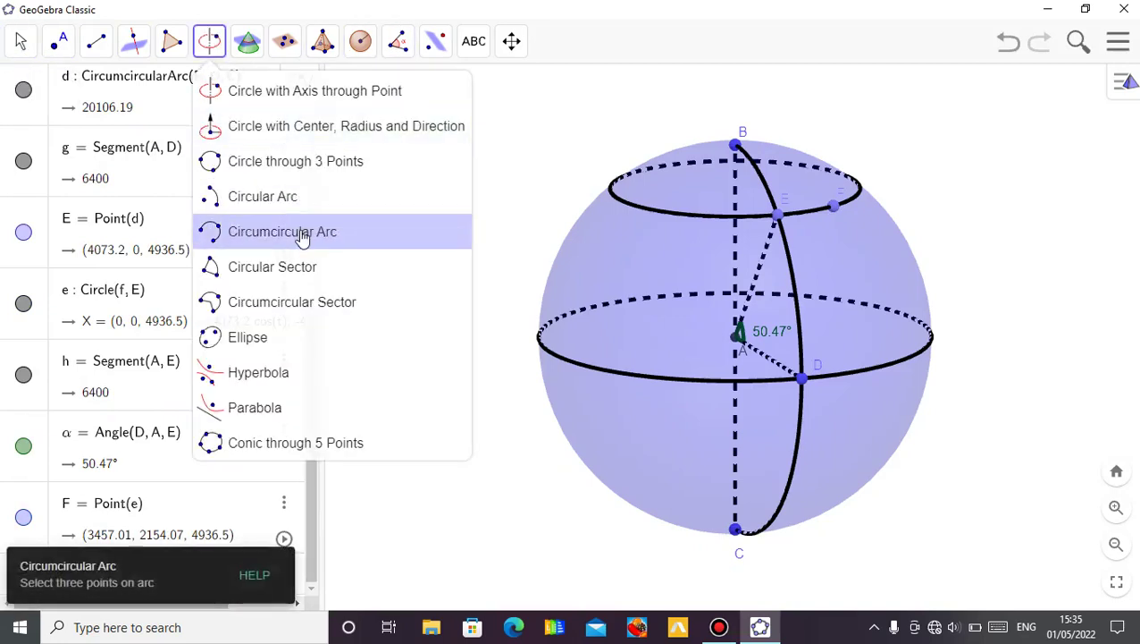
left_click(735, 146)
left_click(834, 207)
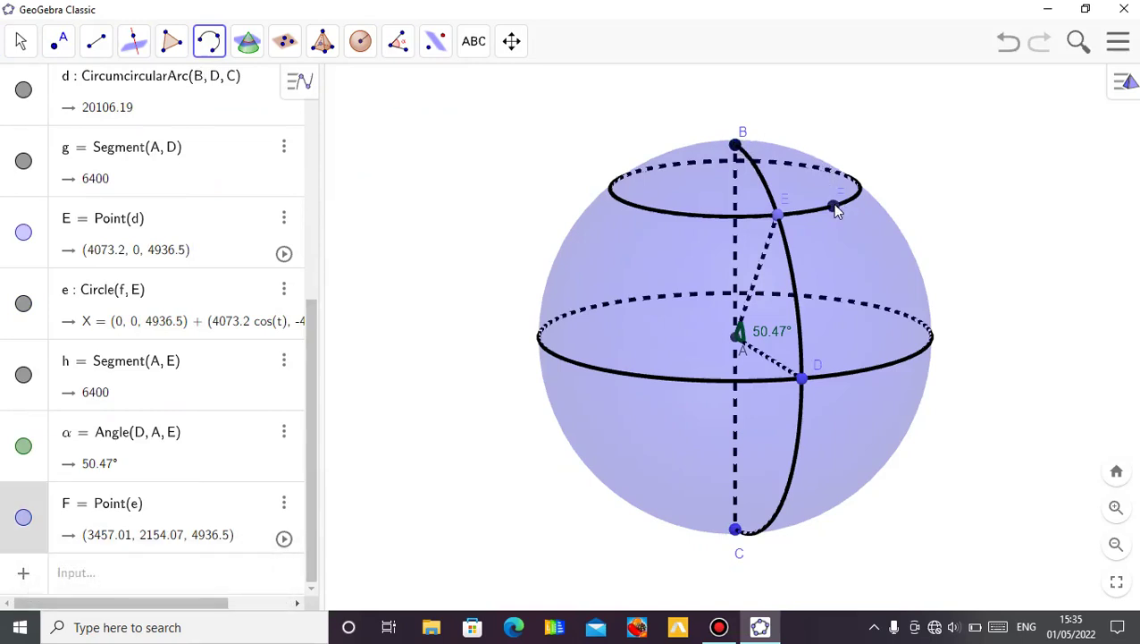
left_click(737, 530)
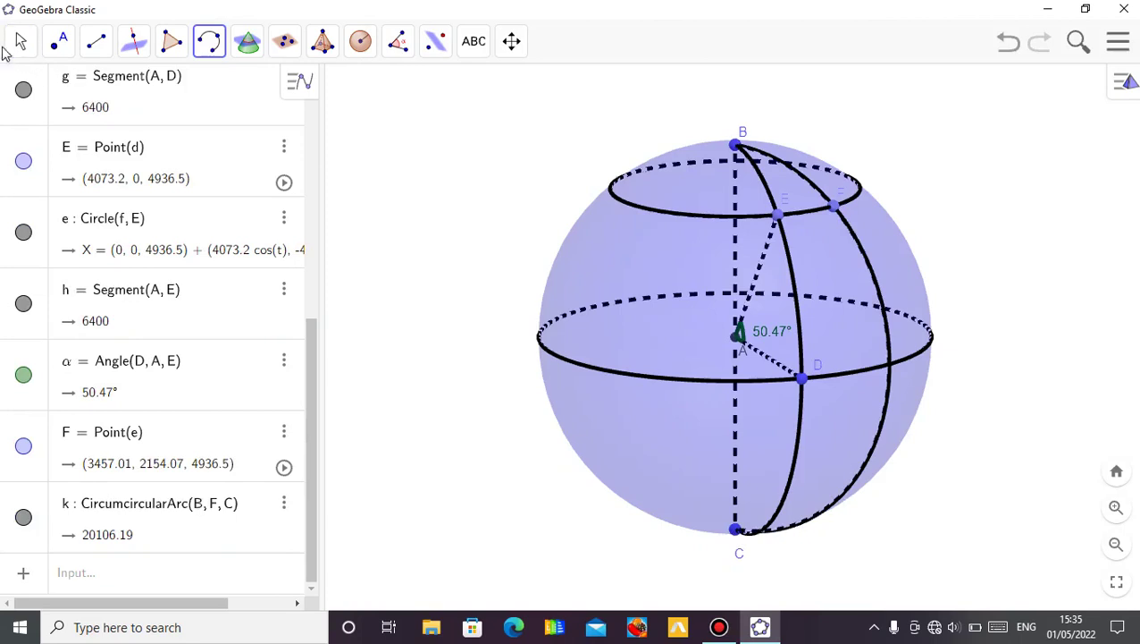
left_click(19, 47)
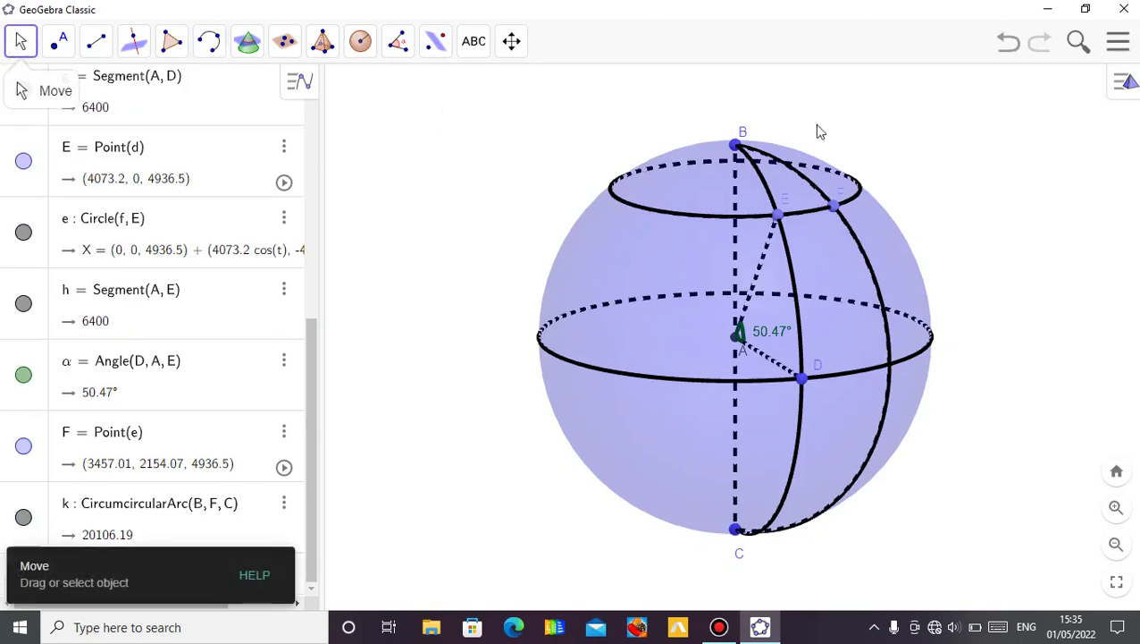
Colour the meridian through E and D pink and set its line thickness to 7.
mouse_move(821, 131)
left_mouse_down()
mouse_move(835, 120)
mouse_move(838, 130)
left_mouse_up()
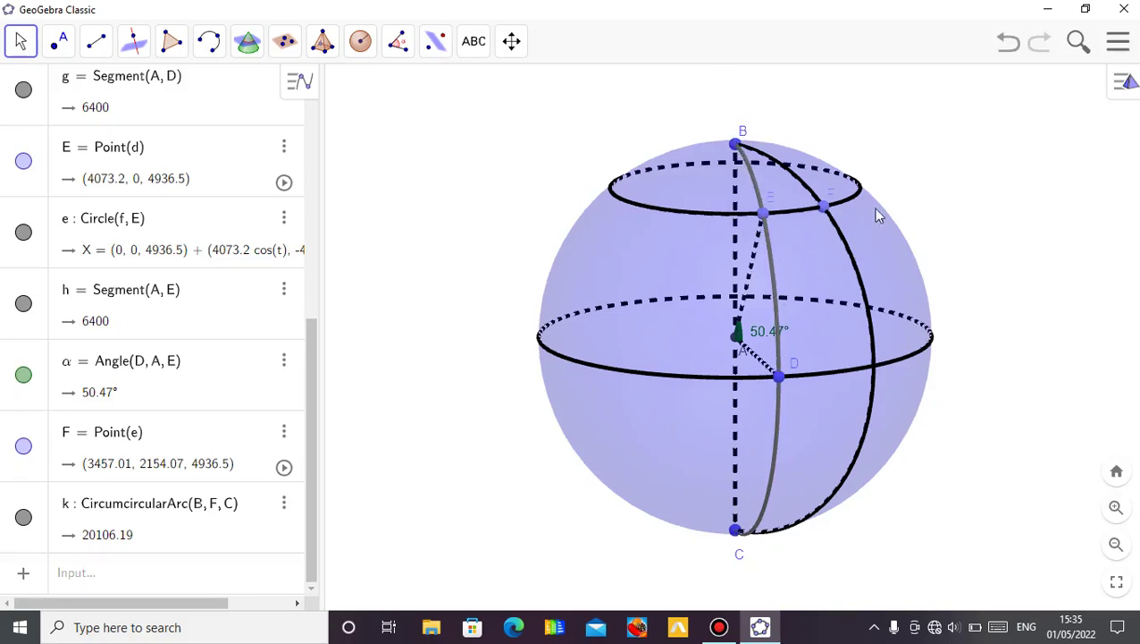
left_click(1125, 82)
left_click(929, 89)
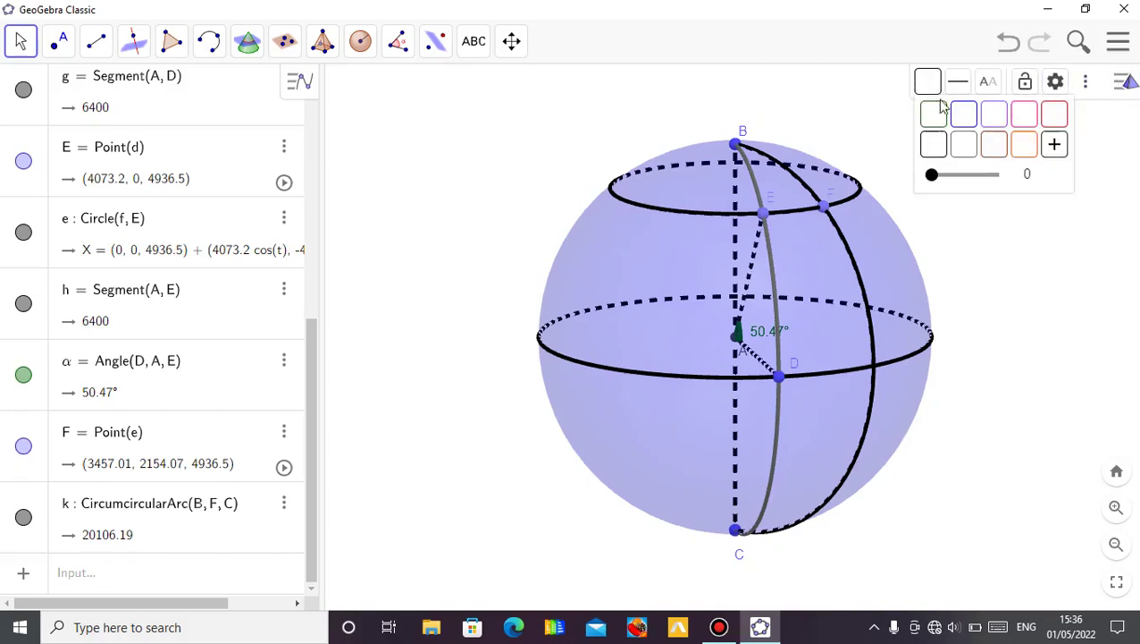
left_click(1019, 118)
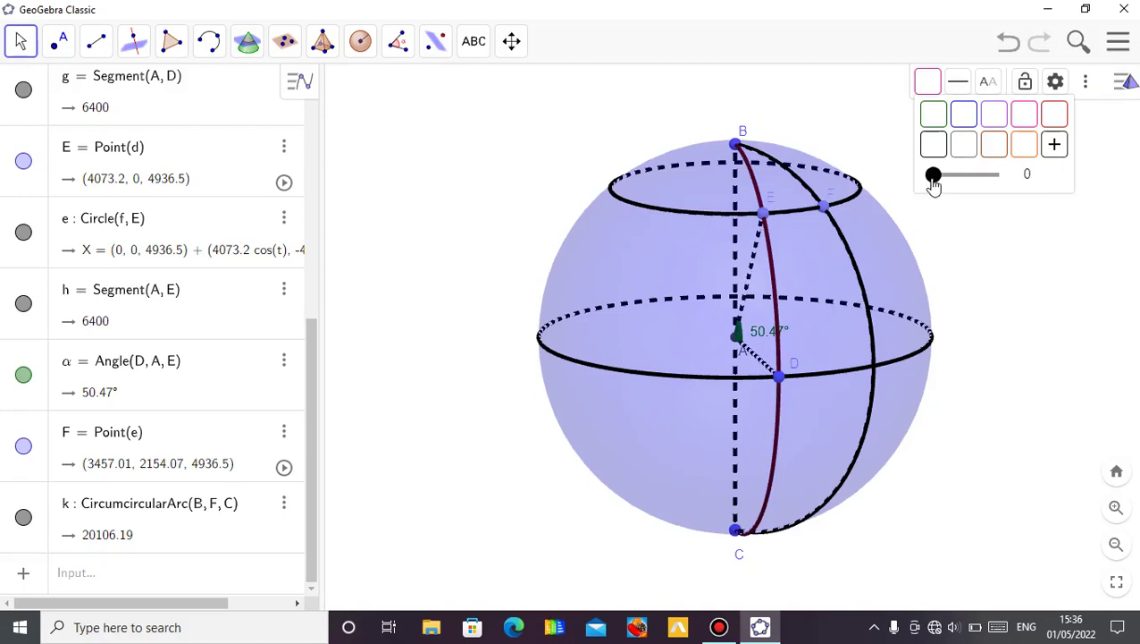
left_click(958, 83)
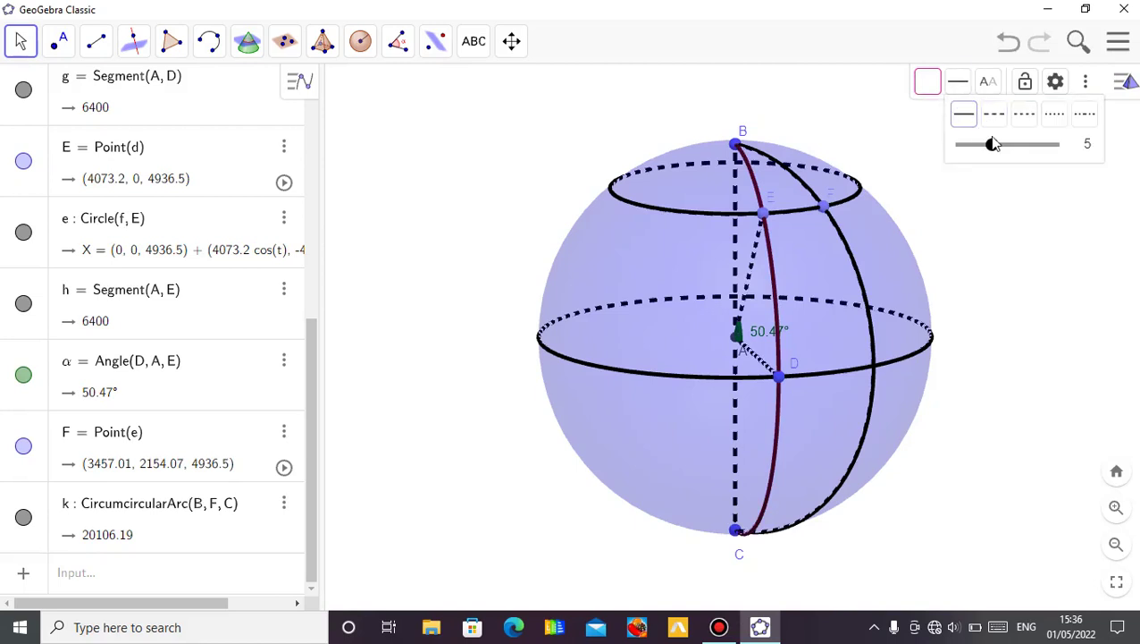
left_click_drag(992, 145, 1000, 145)
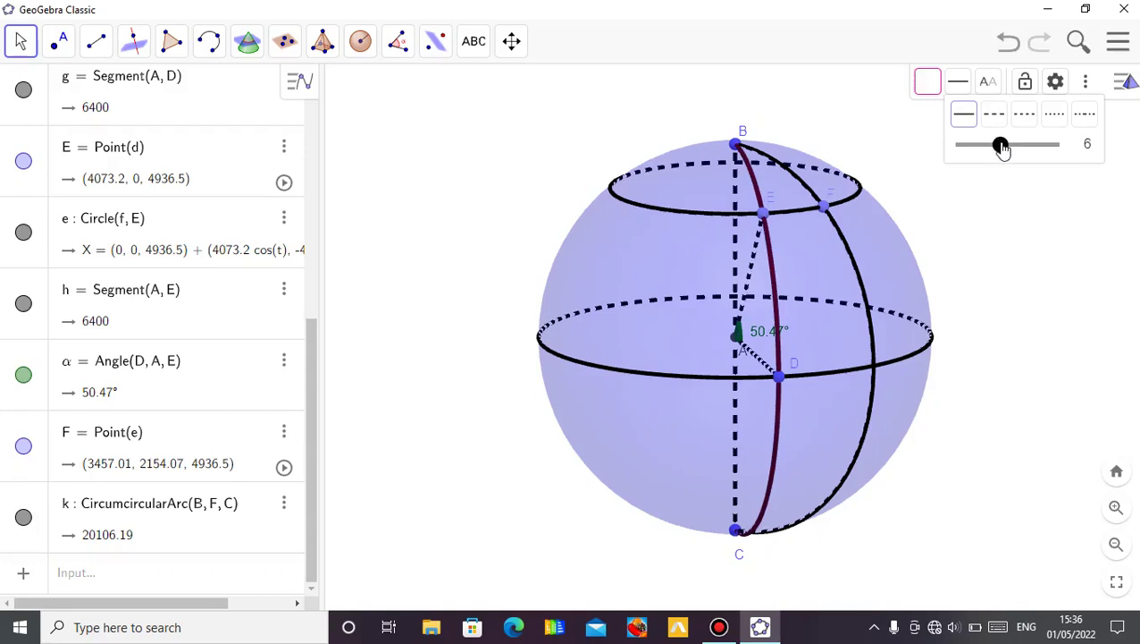
left_click_drag(1002, 145, 1008, 144)
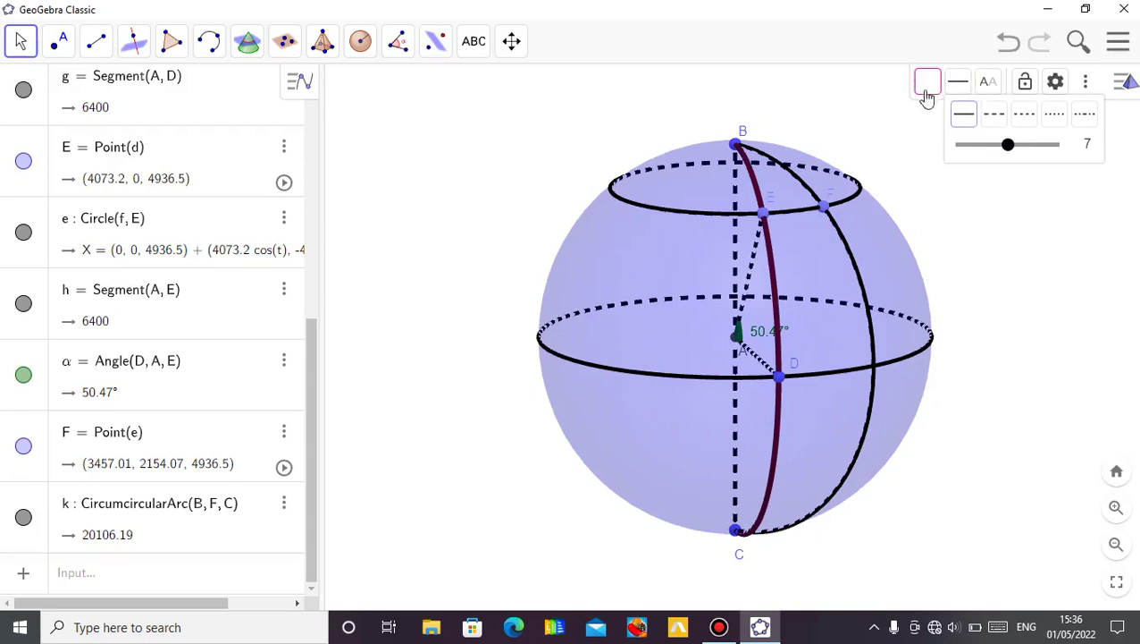
left_click(924, 133)
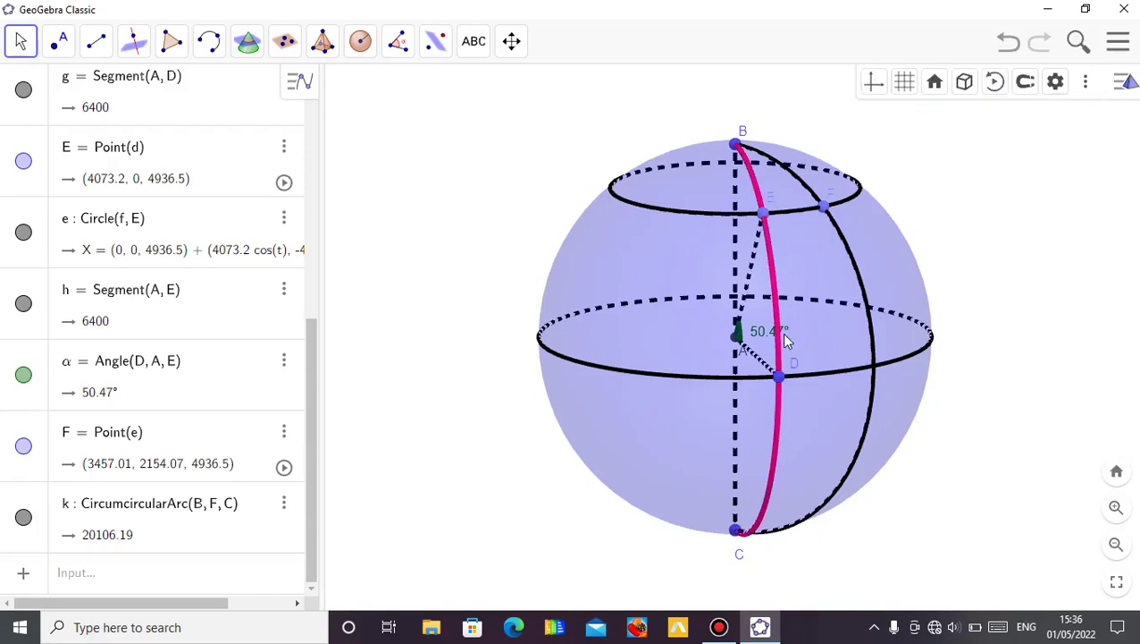
Colour the equator pink and set its line thickness to 7.
left_click(819, 373)
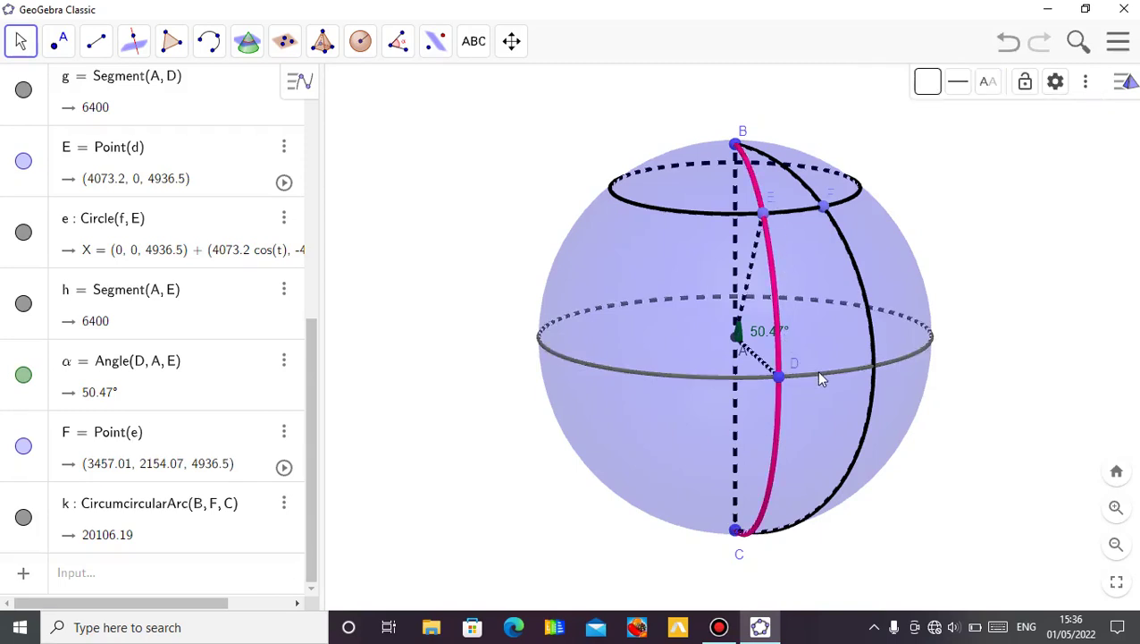
left_click(929, 83)
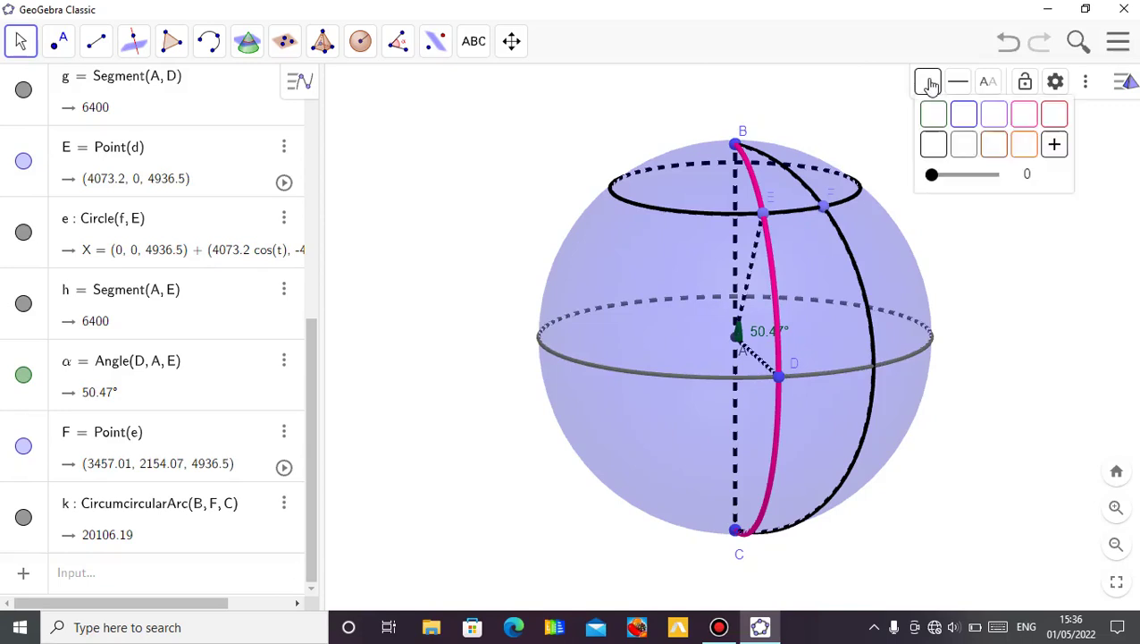
left_click(1019, 117)
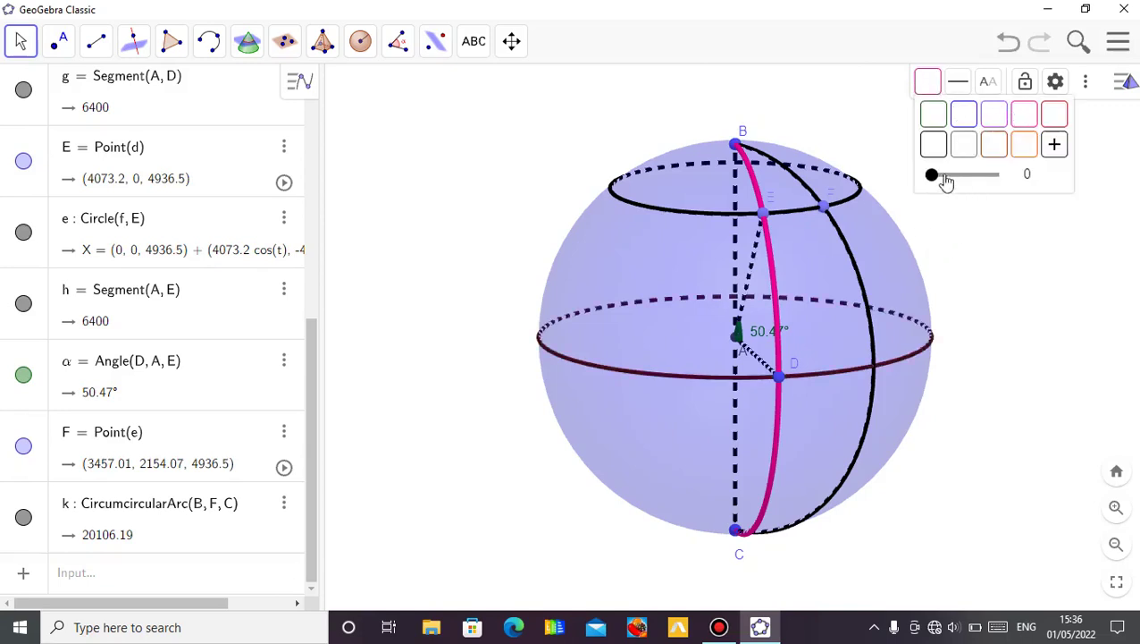
left_click(953, 89)
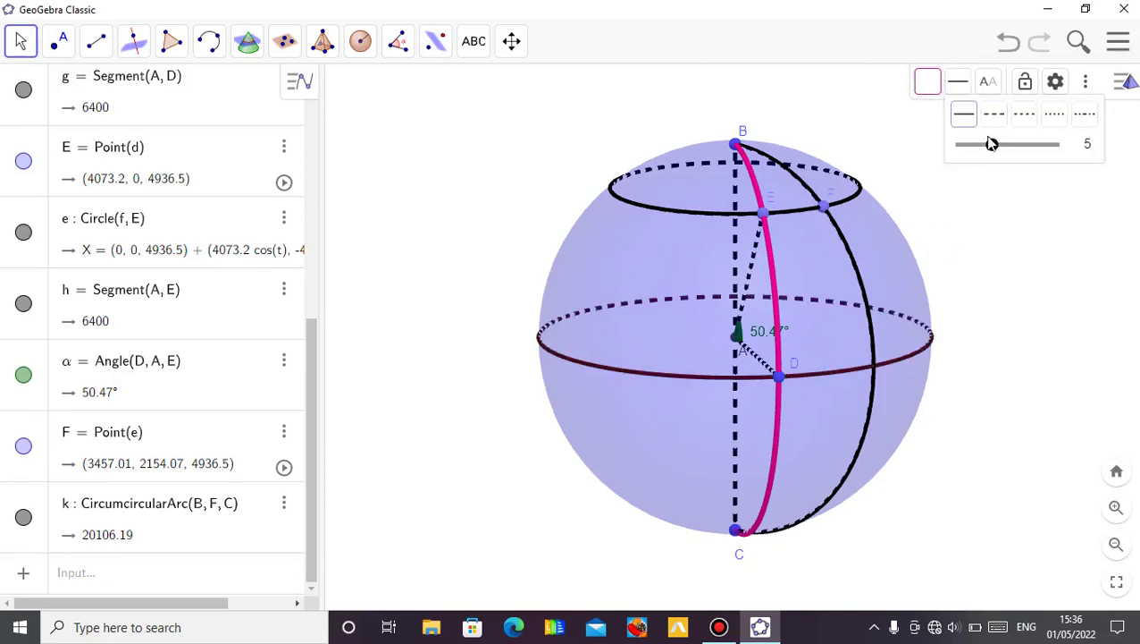
left_click_drag(994, 145, 1008, 144)
left_click(990, 214)
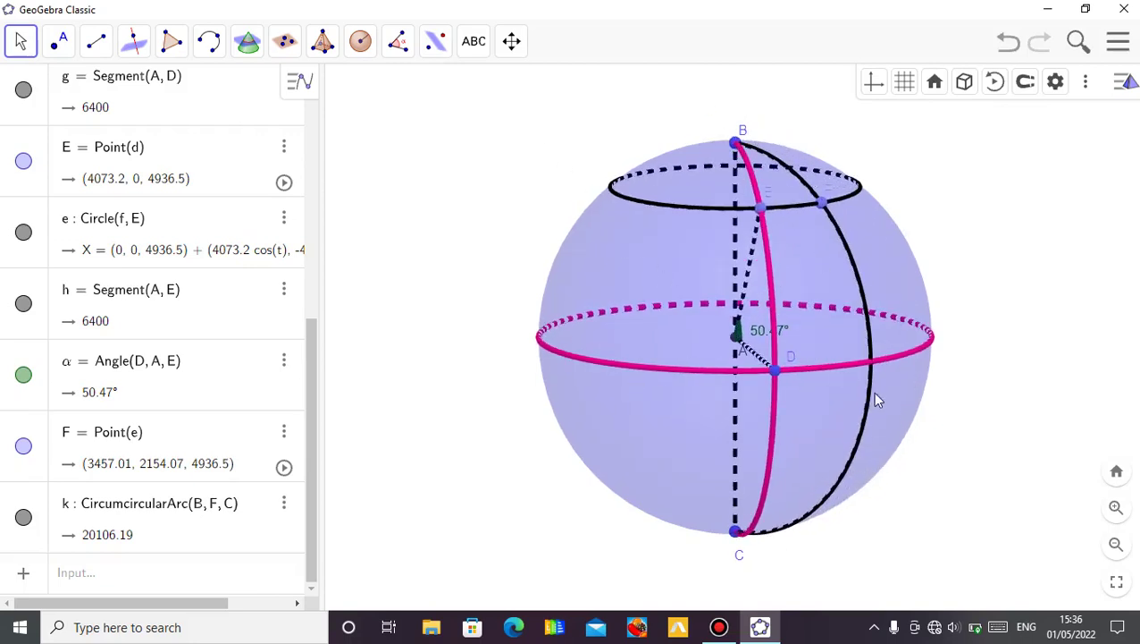
Slide point F along the parallel west past the pink meridian, and back east to about (3057, 2692, 4937).
left_click_drag(451, 213, 483, 214)
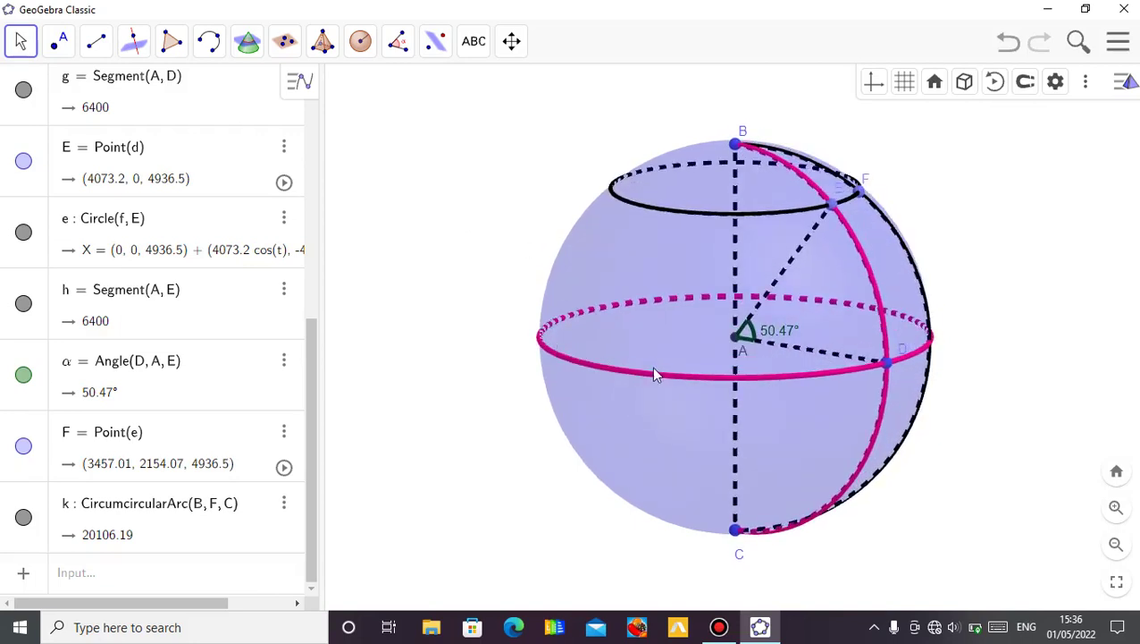
left_click_drag(518, 162, 600, 194)
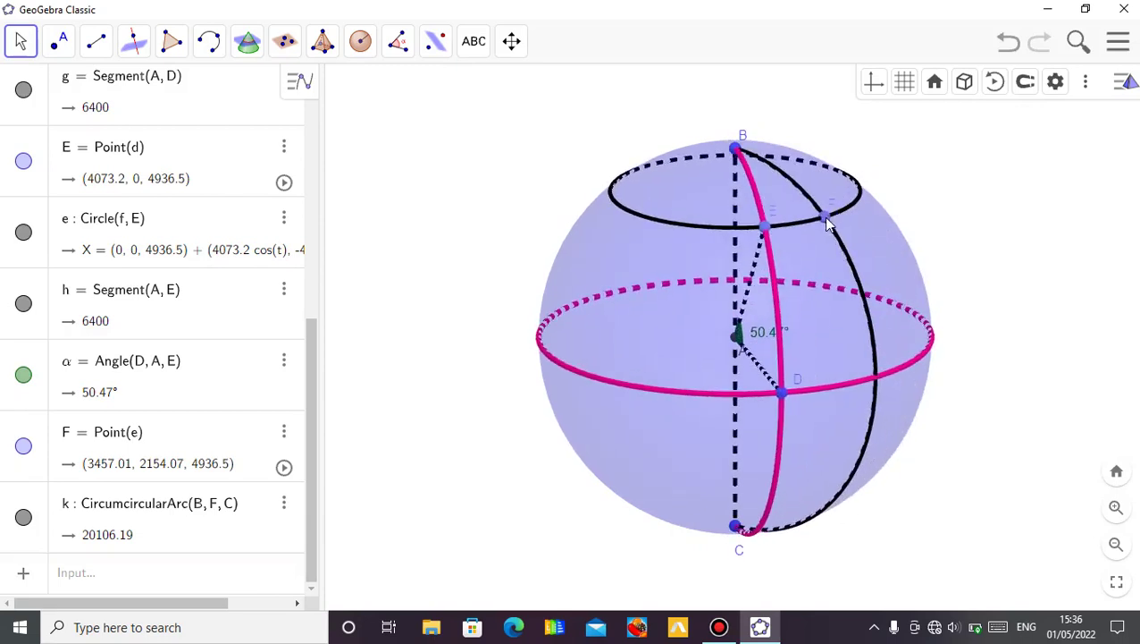
mouse_move(828, 226)
left_mouse_down()
mouse_move(849, 213)
mouse_move(760, 231)
mouse_move(662, 229)
mouse_move(625, 210)
mouse_move(616, 175)
mouse_move(751, 223)
mouse_move(820, 230)
left_mouse_up()
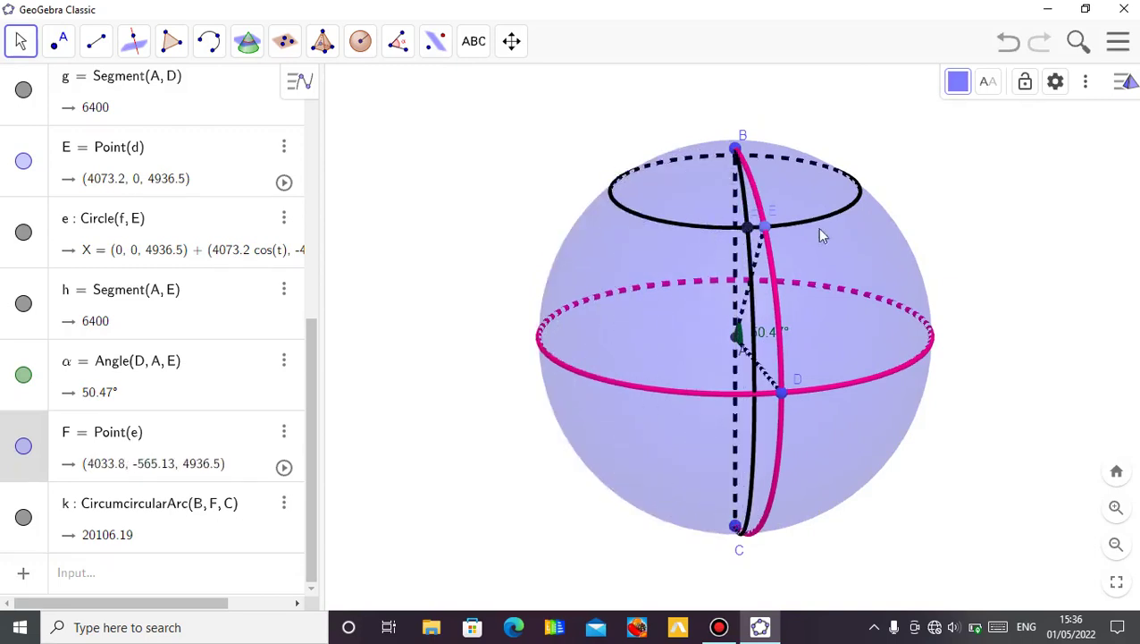
left_click_drag(907, 205, 891, 195)
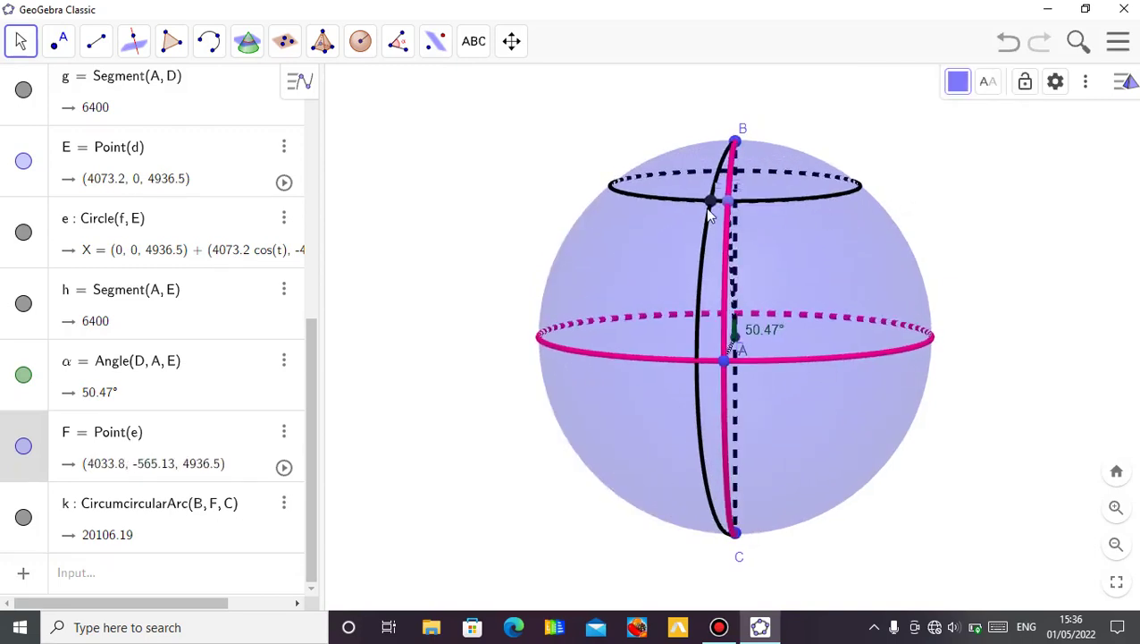
left_click_drag(709, 198, 762, 205)
left_click_drag(562, 178, 539, 192)
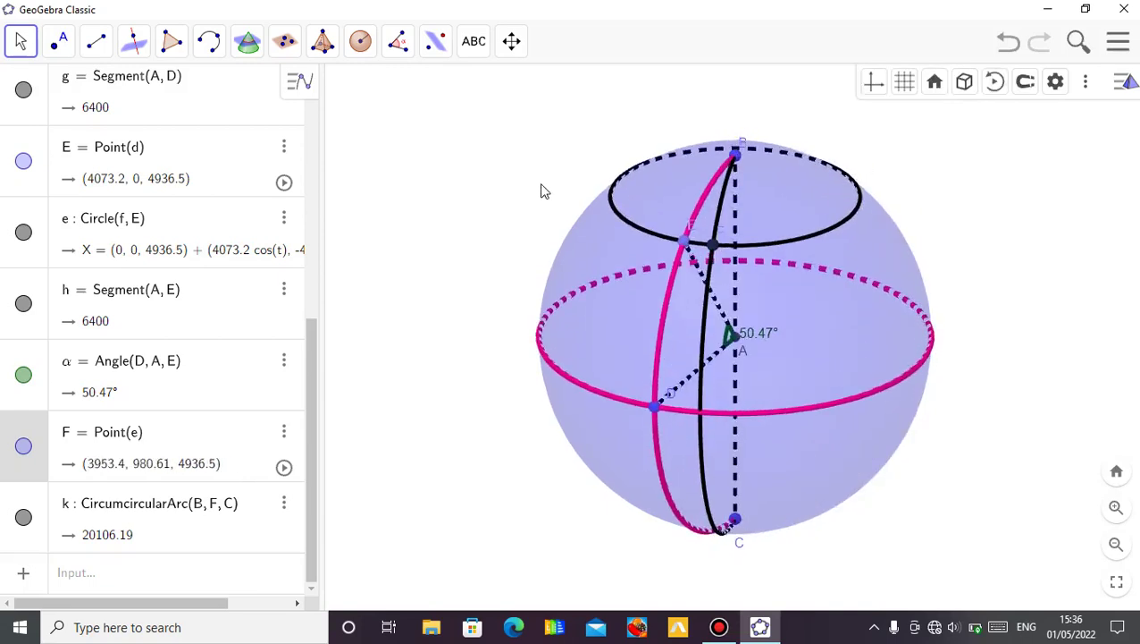
left_click_drag(712, 231, 778, 223)
left_click(530, 136)
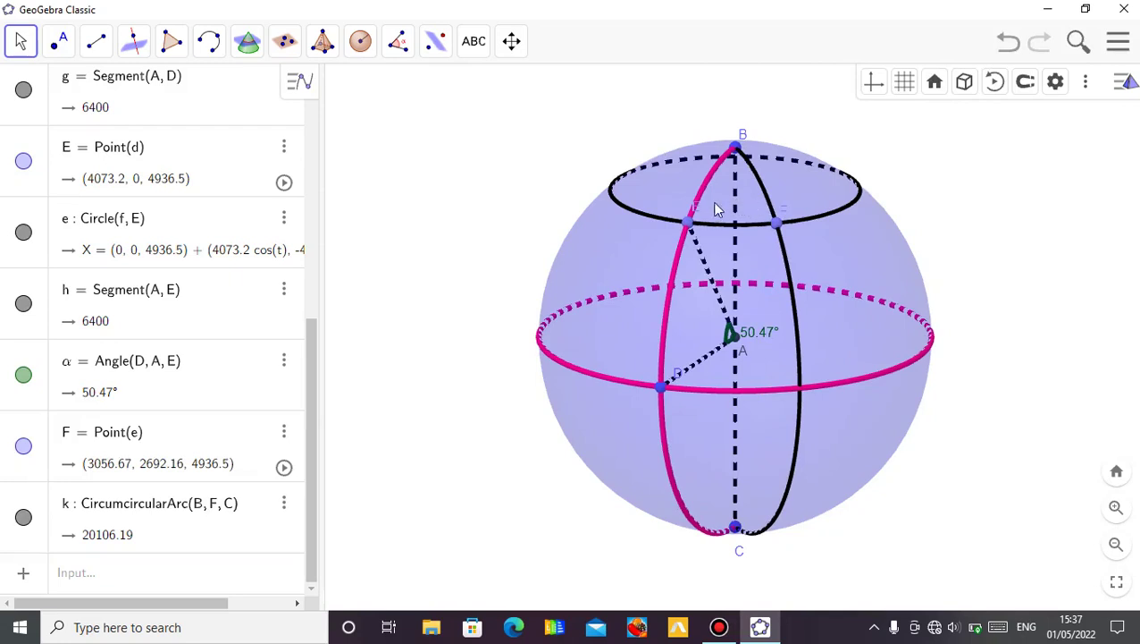
Create the centre point of the parallel circle on the polar axis by entering (0,0,z(E)).
left_click(158, 577)
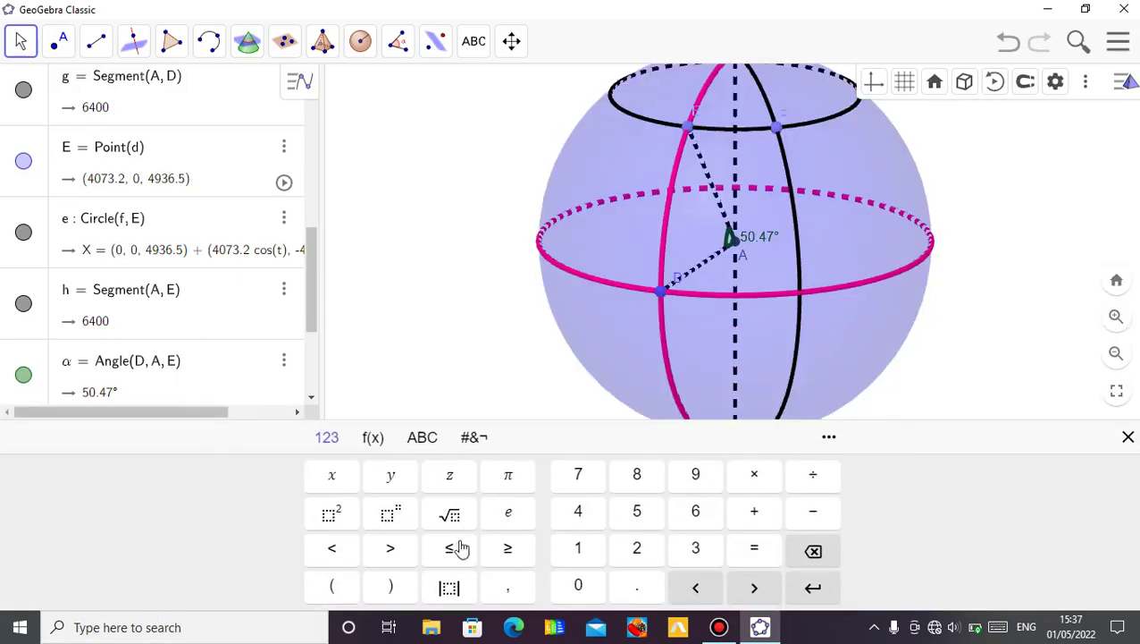
left_click(329, 590)
left_click(581, 587)
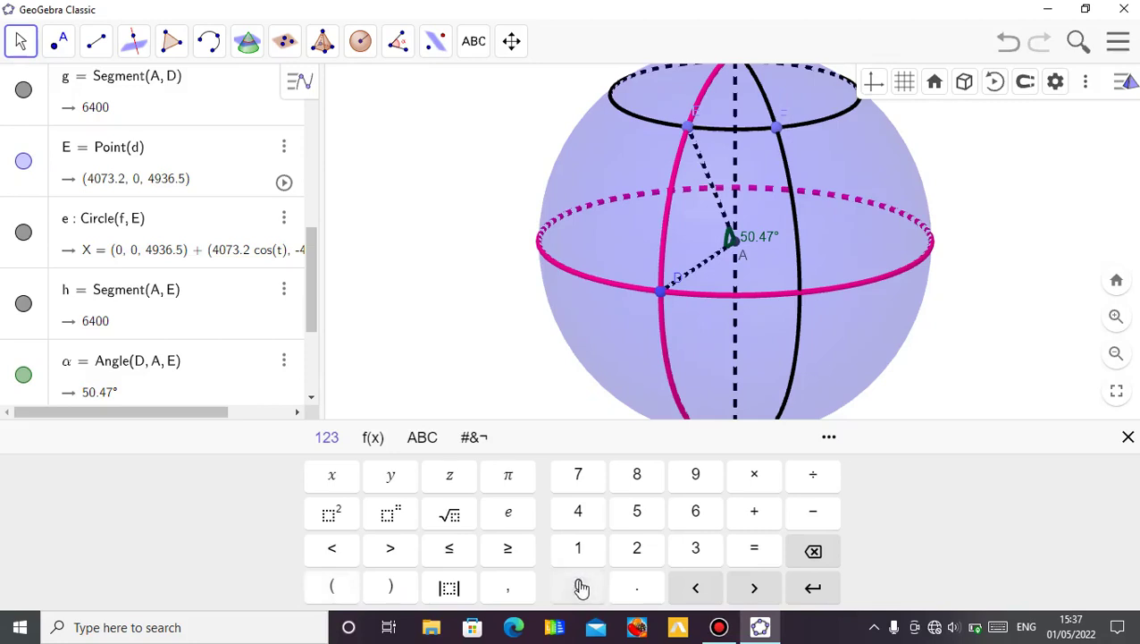
left_click(514, 597)
left_click(580, 587)
left_click(516, 598)
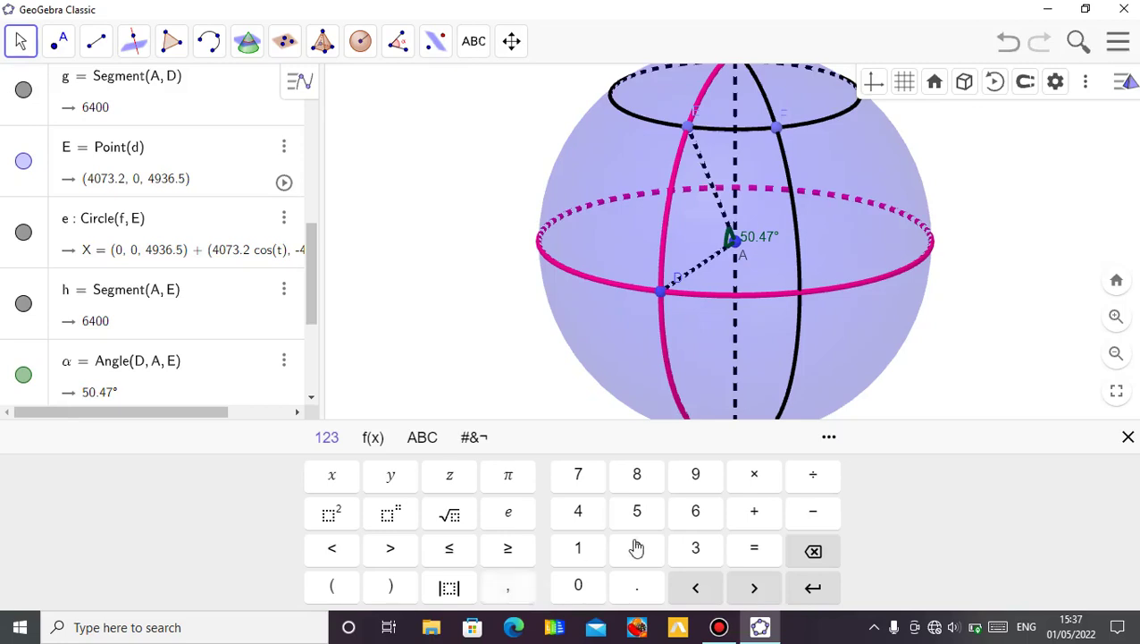
left_click(454, 480)
left_click(336, 590)
key("Return")
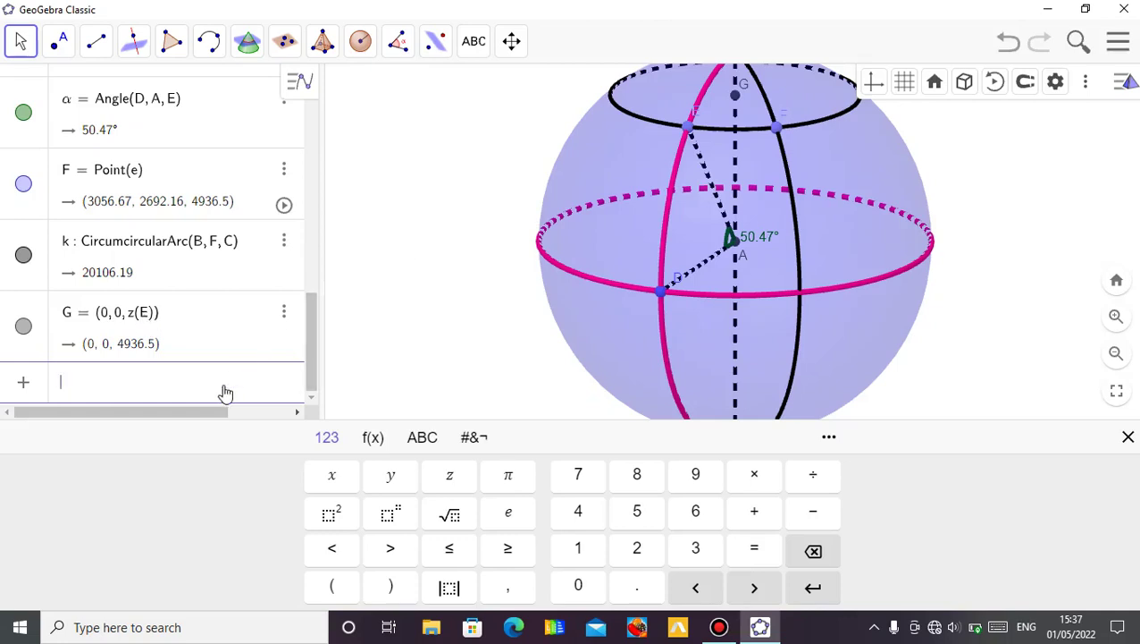
scroll(259, 370, "up", 3)
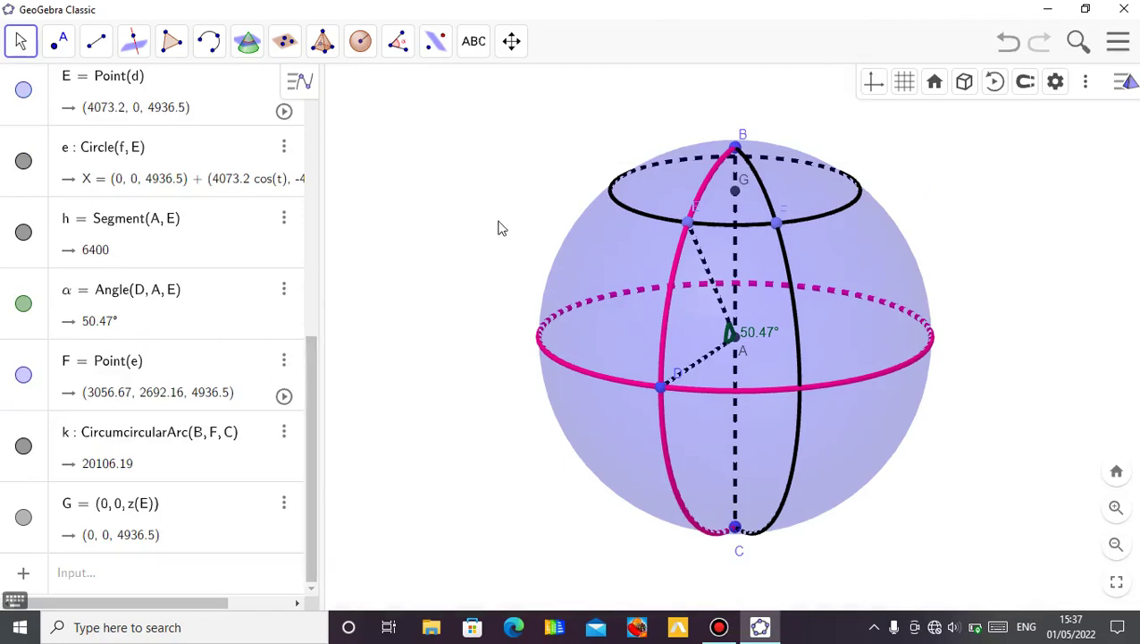
Draw segments from the parallel's centre G to point E and to point F.
left_click(95, 42)
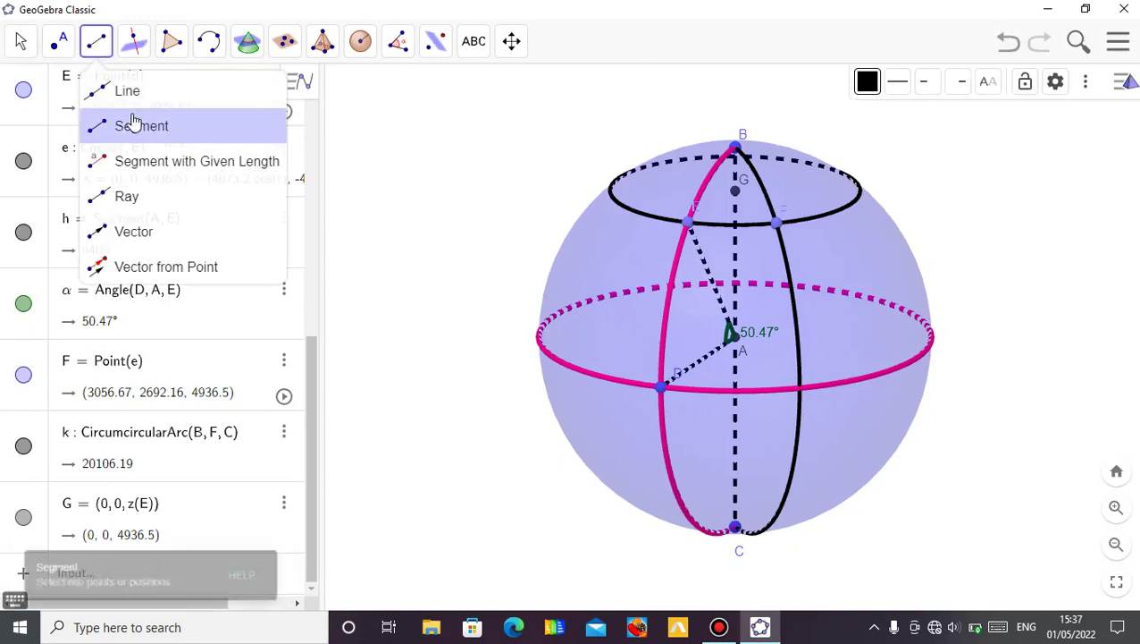
left_click(135, 121)
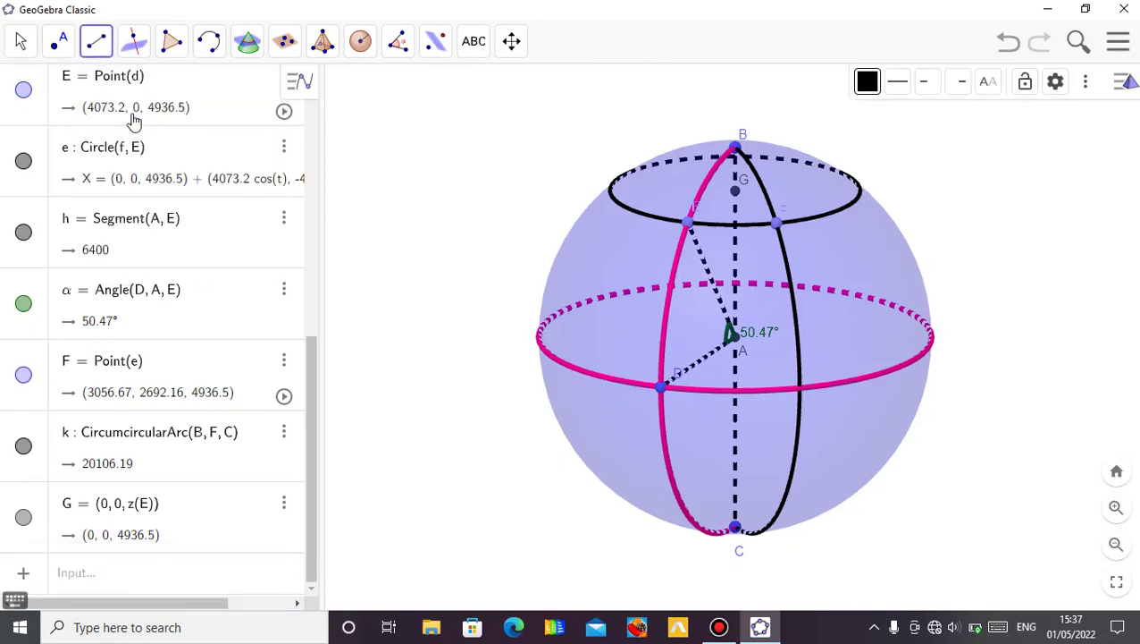
left_click(736, 193)
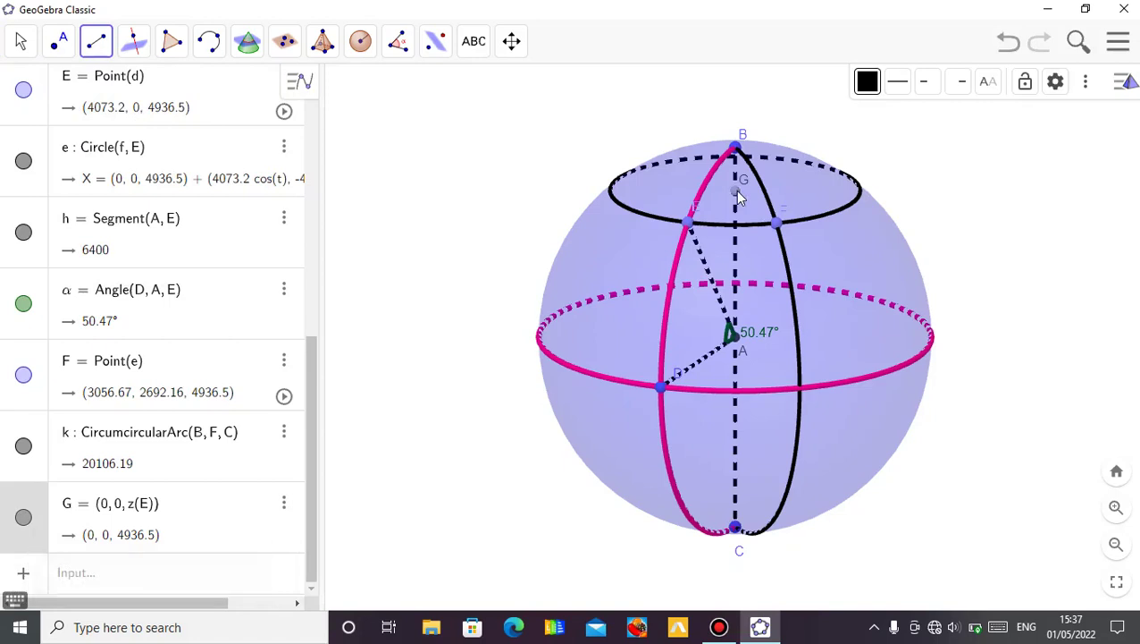
left_click(693, 225)
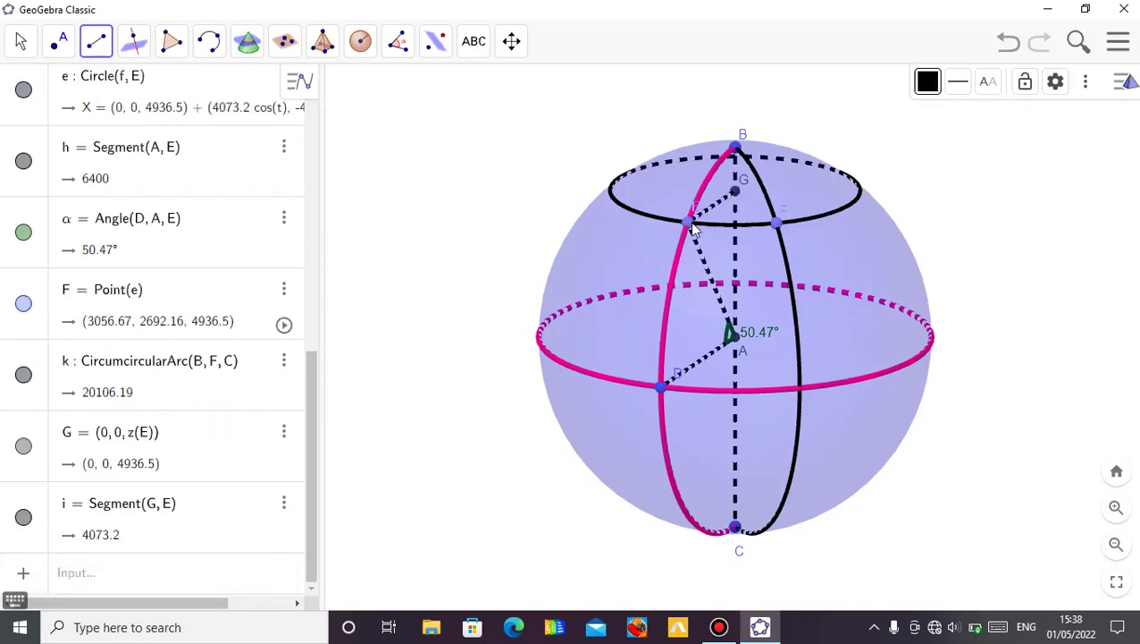
left_click(739, 196)
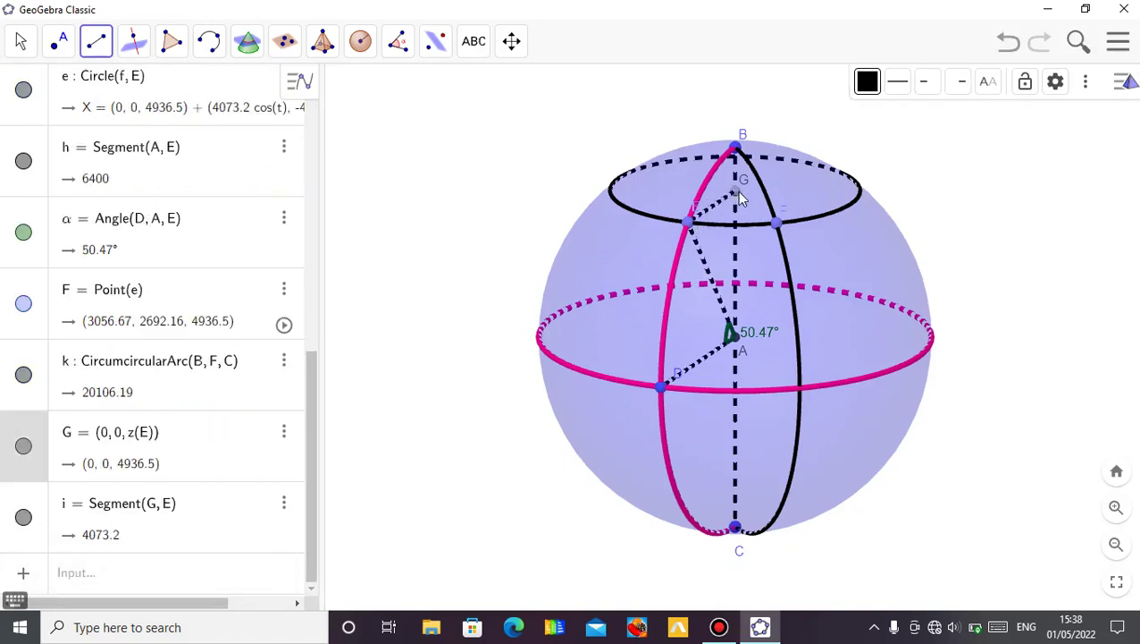
left_click(776, 226)
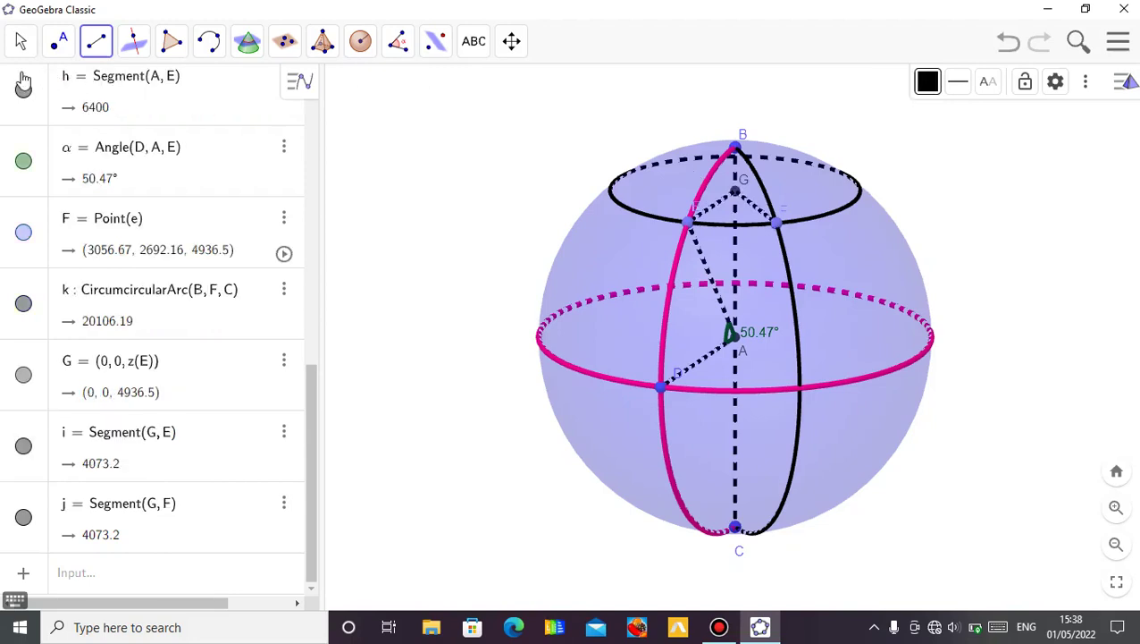
left_click(22, 45)
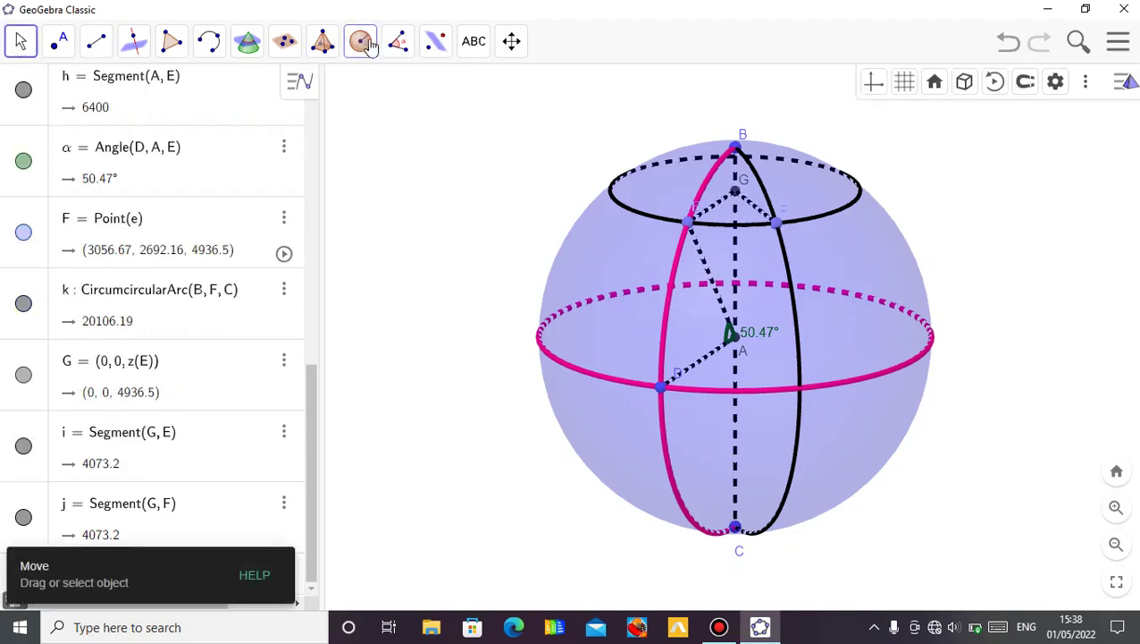
Create the angle between points E and F with its vertex at the parallel's centre G.
left_click(398, 43)
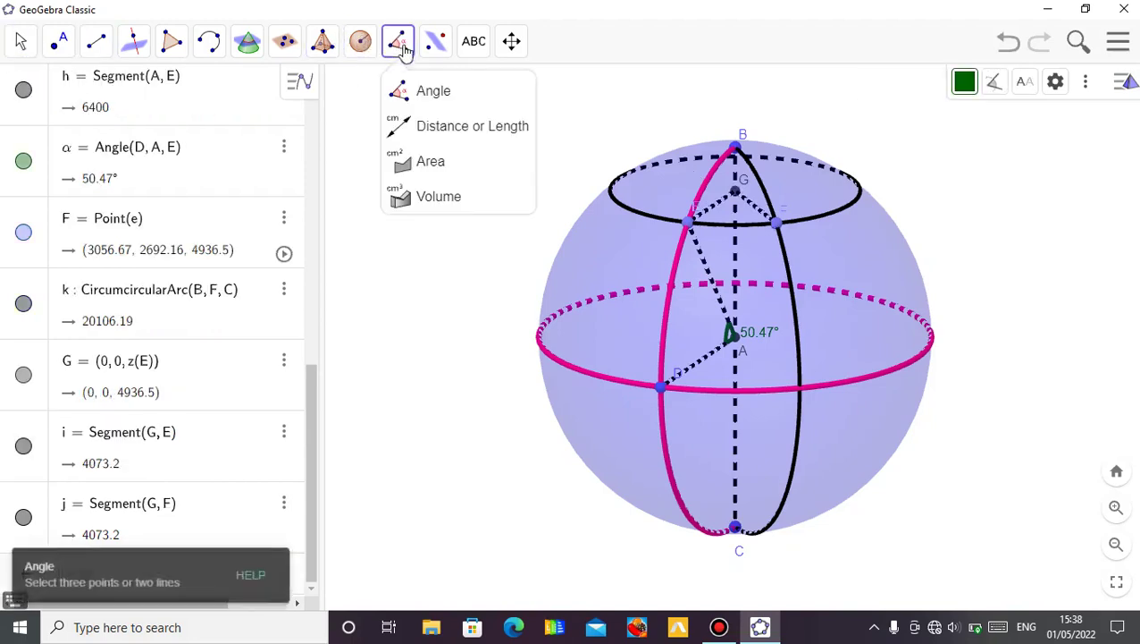
left_click(433, 106)
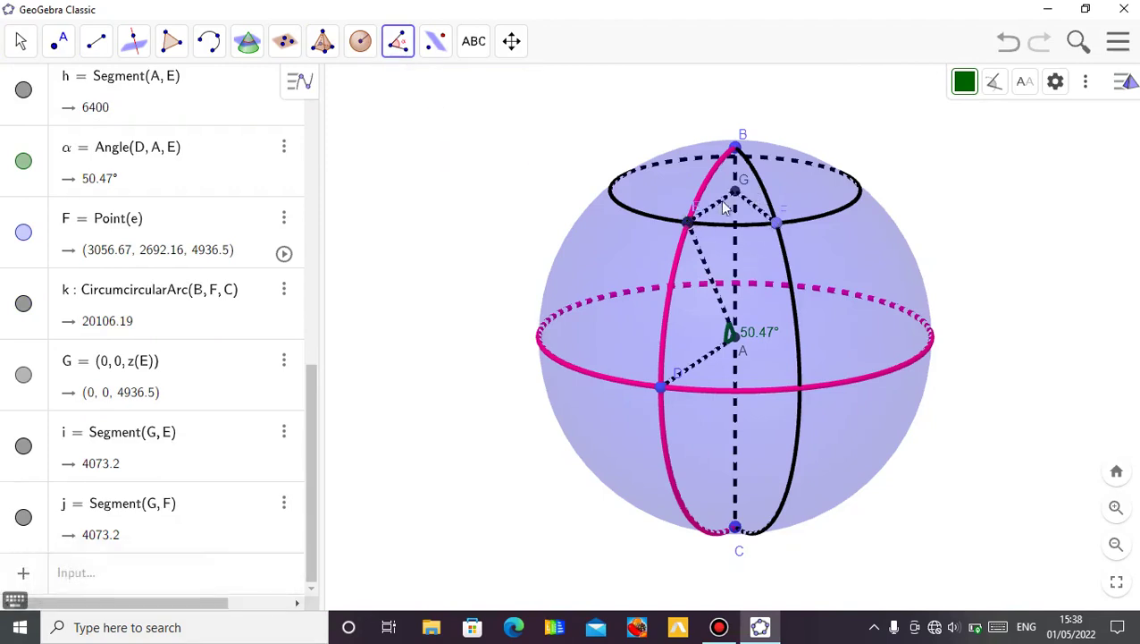
left_click(779, 228)
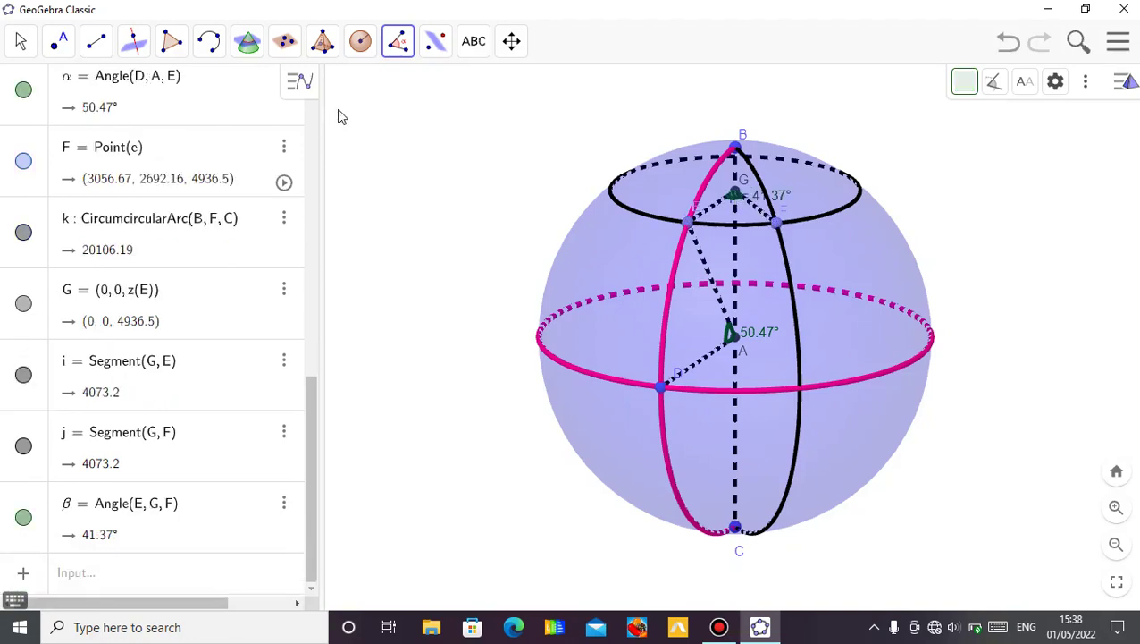
left_click(19, 41)
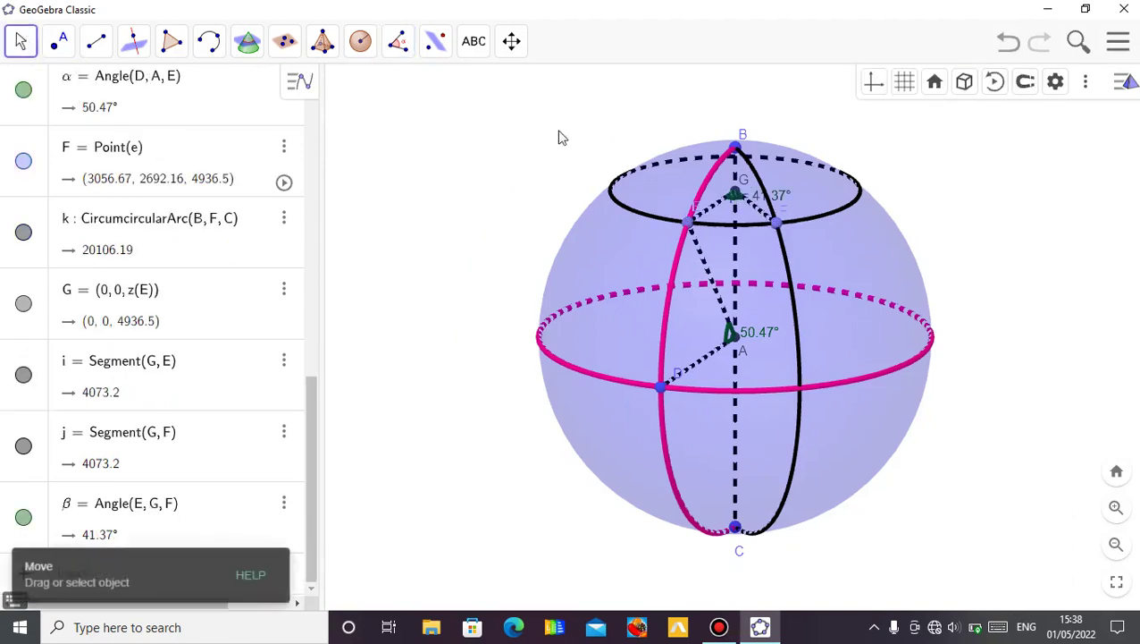
Set the label of the angle at G to show only its value.
left_click(784, 197)
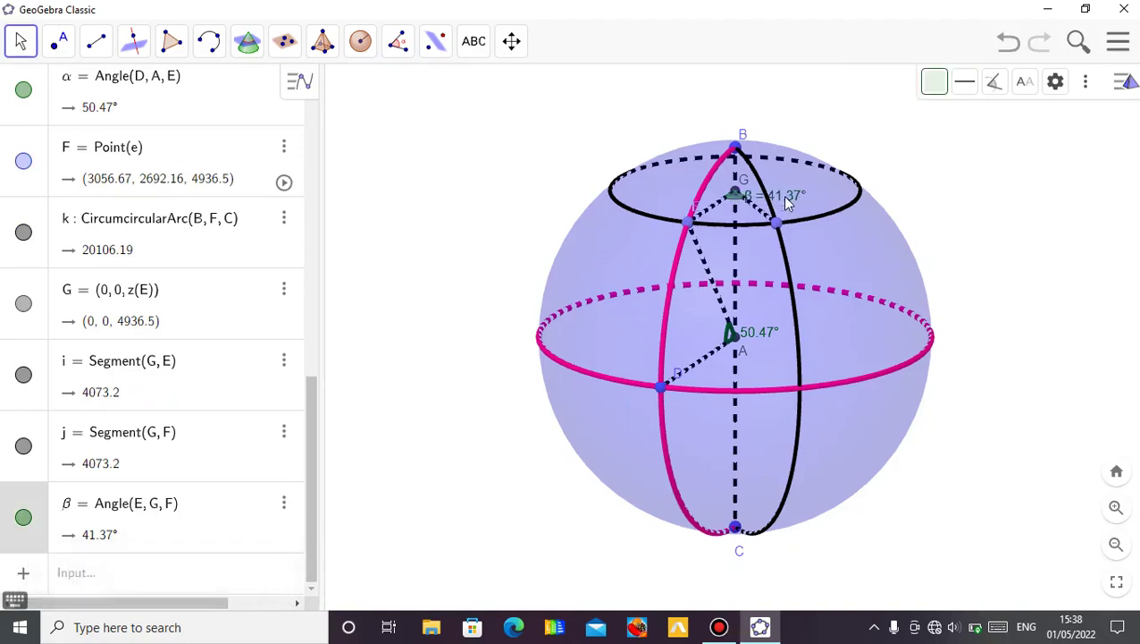
left_click(1025, 81)
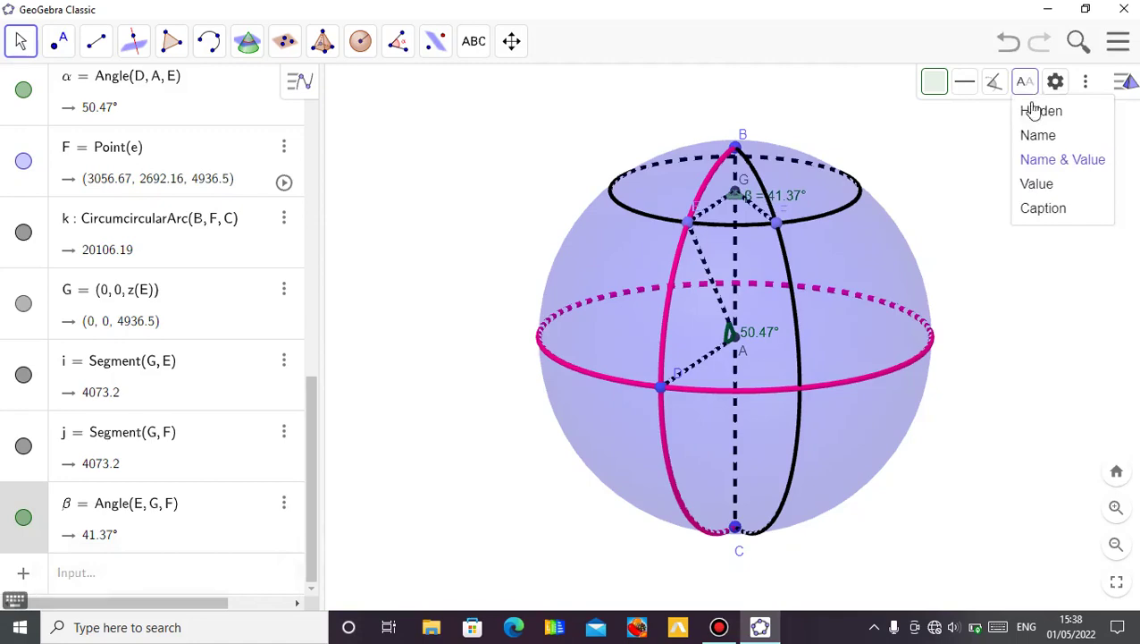
left_click(1037, 184)
left_click_drag(528, 179, 532, 178)
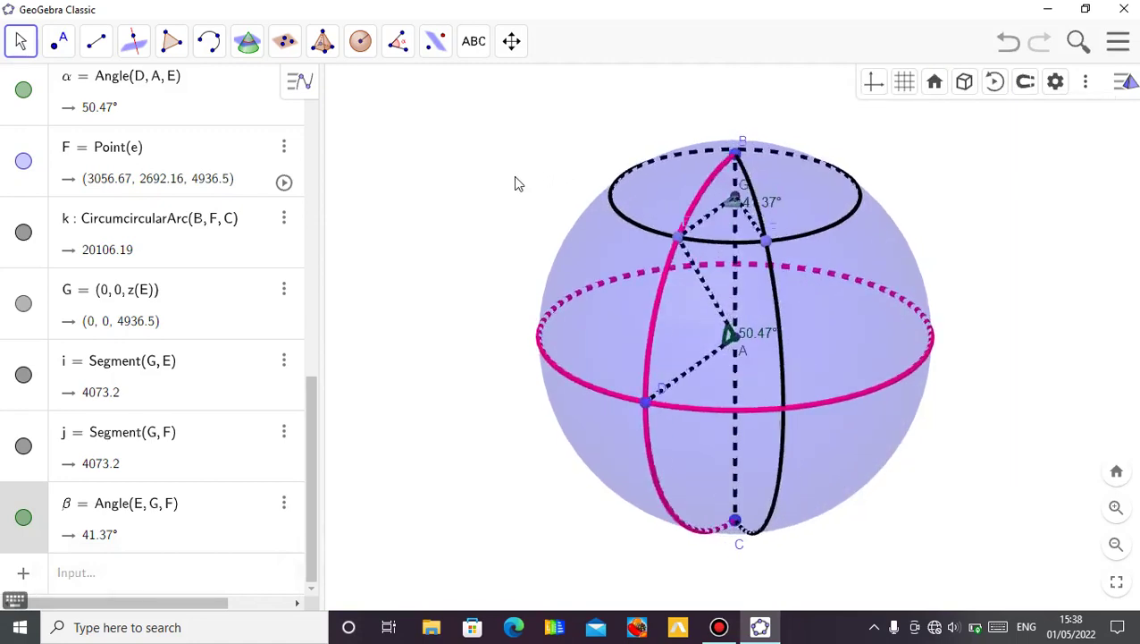
left_click(524, 171)
left_click(524, 171)
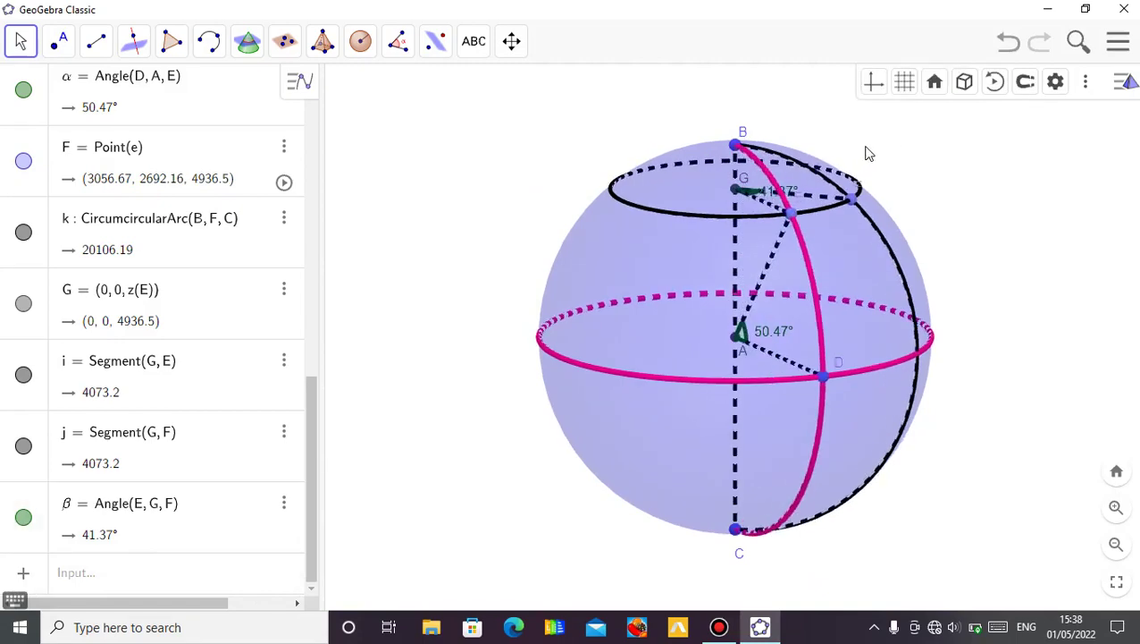
Hide the 3D view's style bar and move the labels of the angles at A and G apart.
left_click(1126, 82)
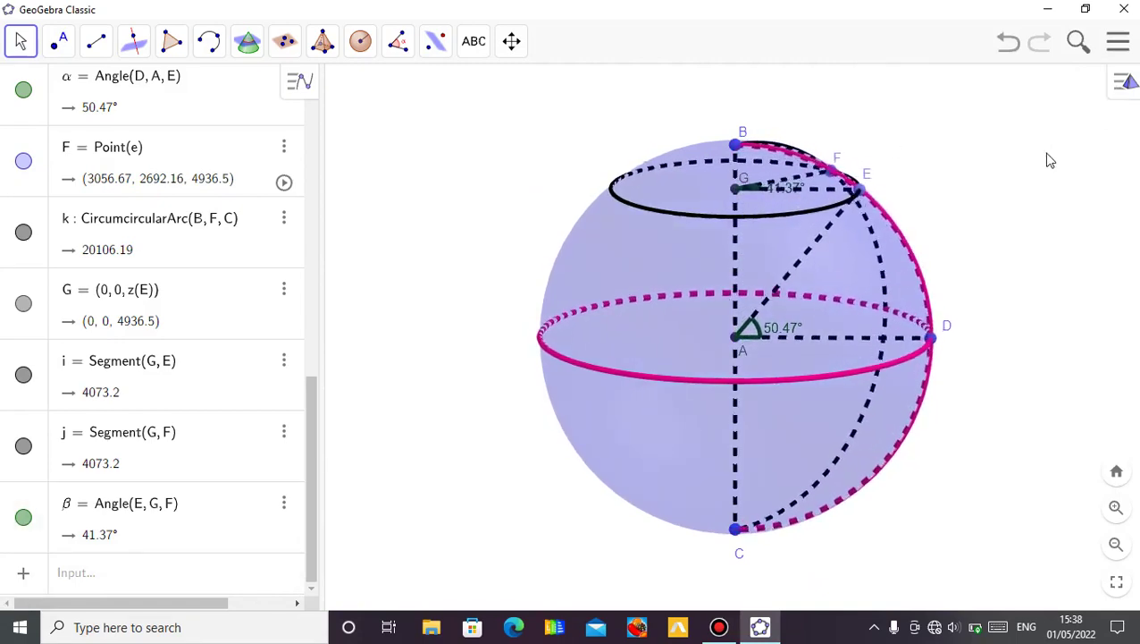
left_click_drag(980, 159, 966, 243)
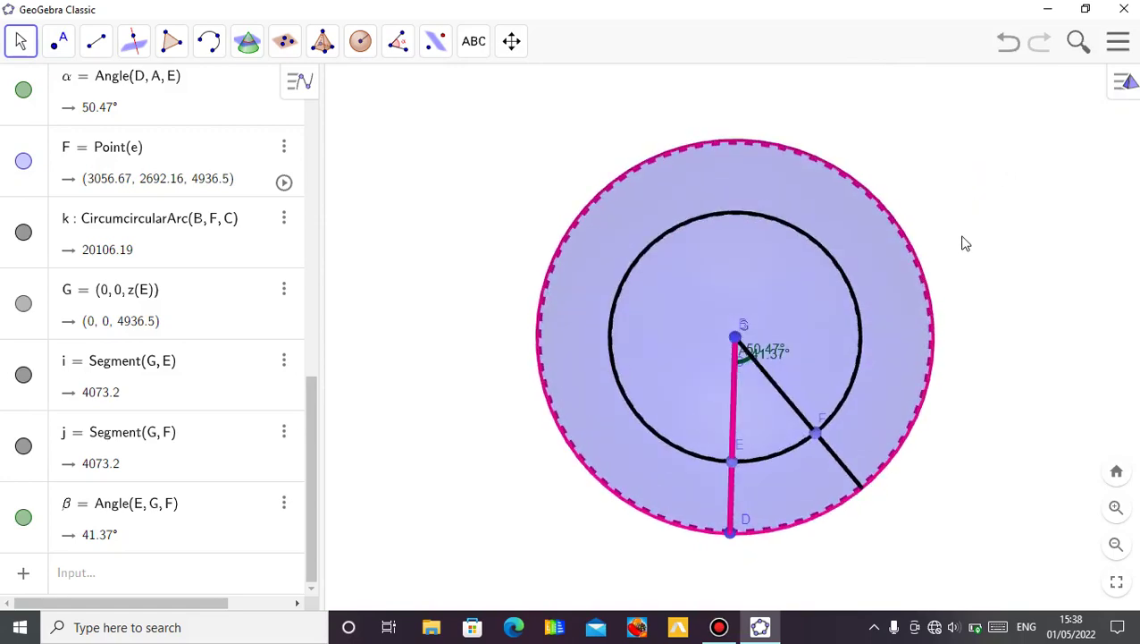
left_click_drag(772, 352, 768, 382)
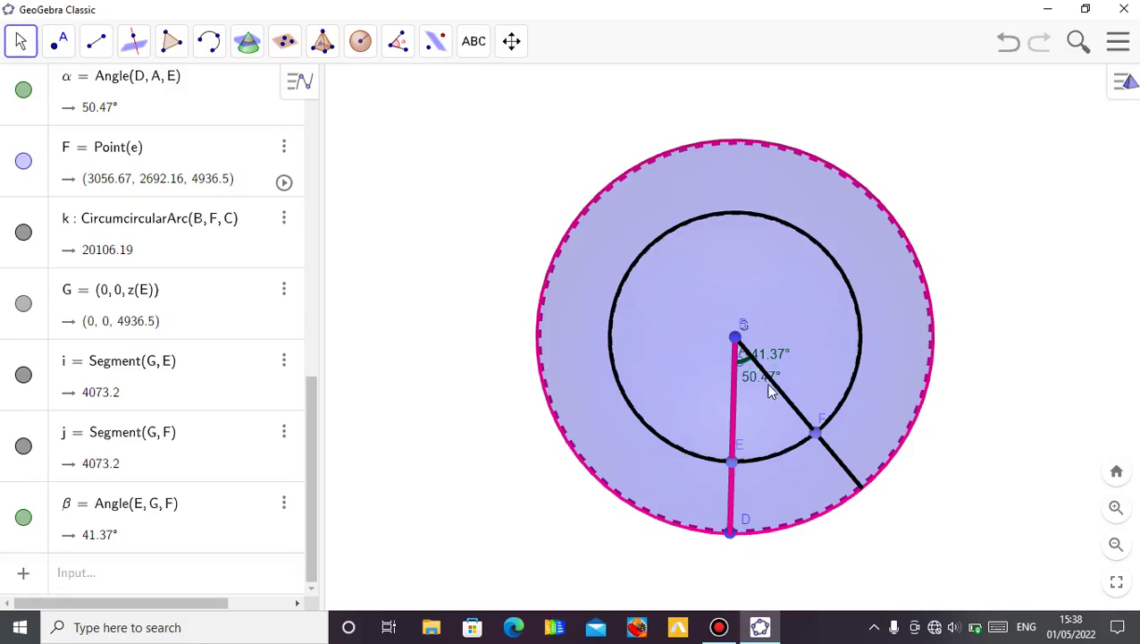
left_click_drag(945, 374, 963, 339)
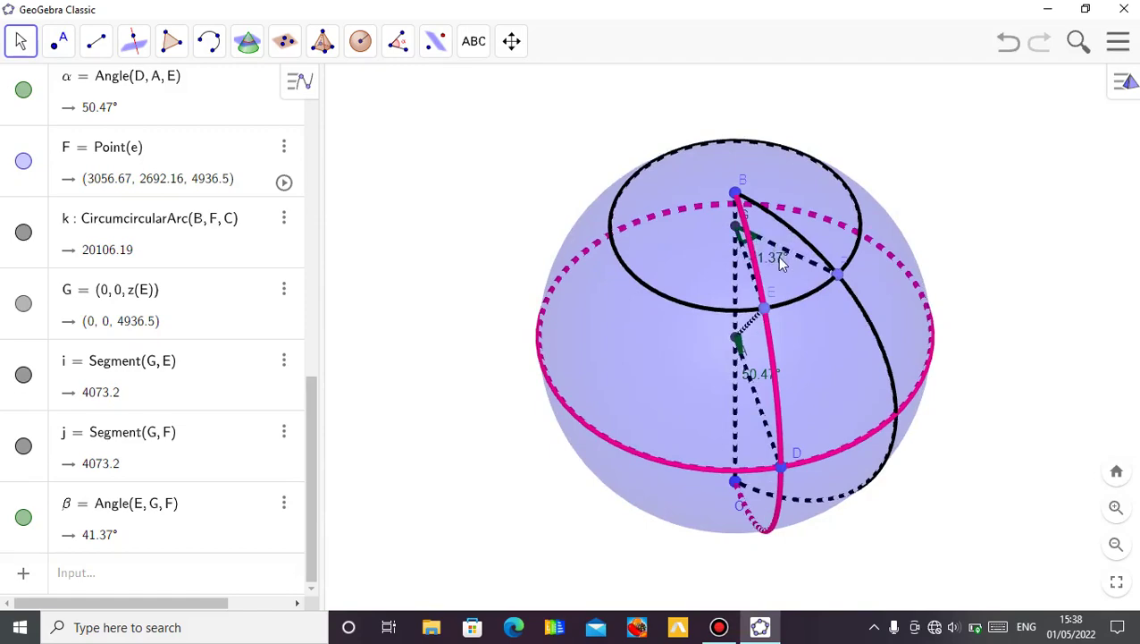
left_click_drag(925, 191, 917, 254)
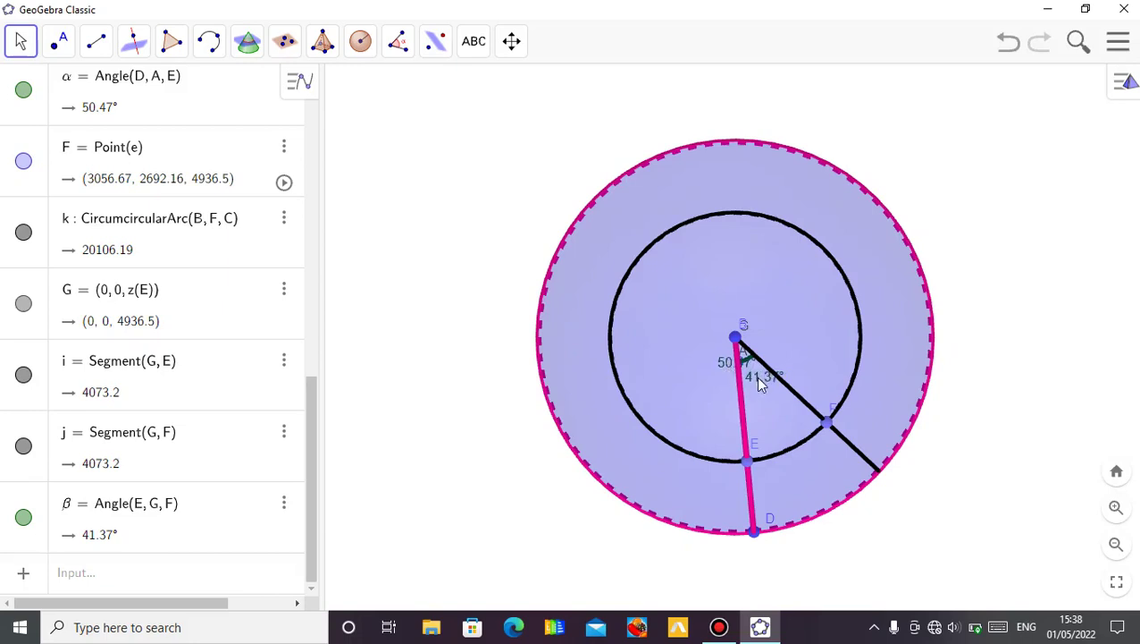
left_click(756, 381)
Slide point F along the parallel east, west past the pink meridian, and back east to about (2989, 2767, 4937).
mouse_move(829, 429)
left_mouse_down()
mouse_move(859, 362)
mouse_move(851, 290)
mouse_move(808, 224)
mouse_move(770, 195)
mouse_move(731, 188)
mouse_move(731, 199)
mouse_move(840, 193)
mouse_move(907, 338)
mouse_move(797, 460)
mouse_move(751, 487)
mouse_move(634, 453)
mouse_move(613, 360)
mouse_move(702, 211)
mouse_move(573, 489)
mouse_move(862, 425)
mouse_move(863, 257)
mouse_move(867, 395)
mouse_move(939, 449)
mouse_move(943, 375)
mouse_move(957, 415)
mouse_move(928, 403)
left_mouse_up()
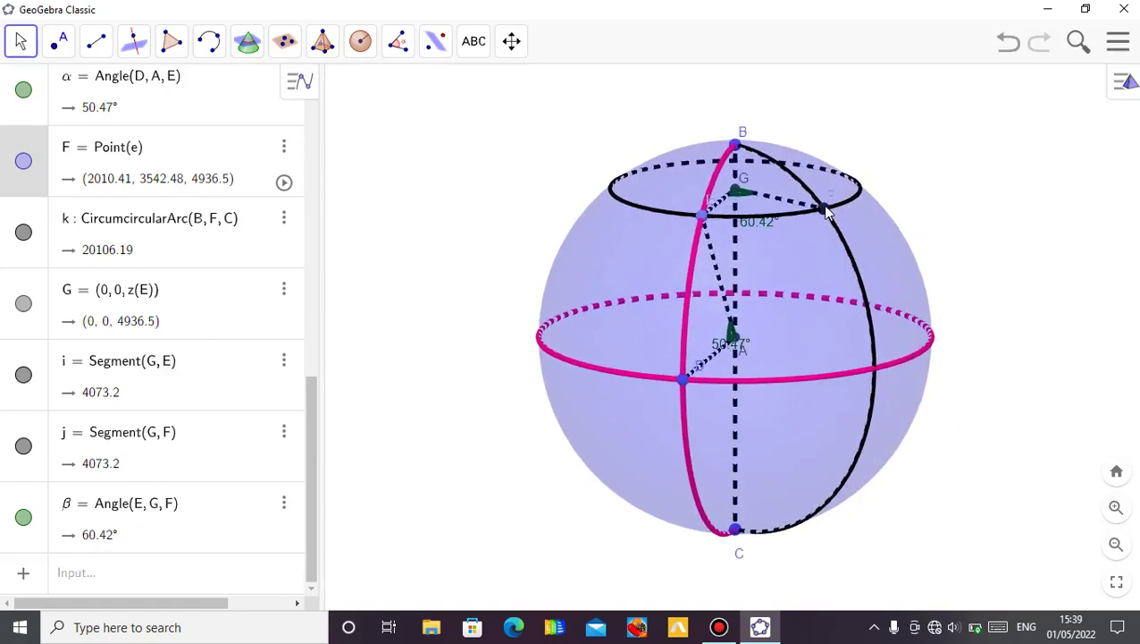
left_click_drag(828, 213, 743, 215)
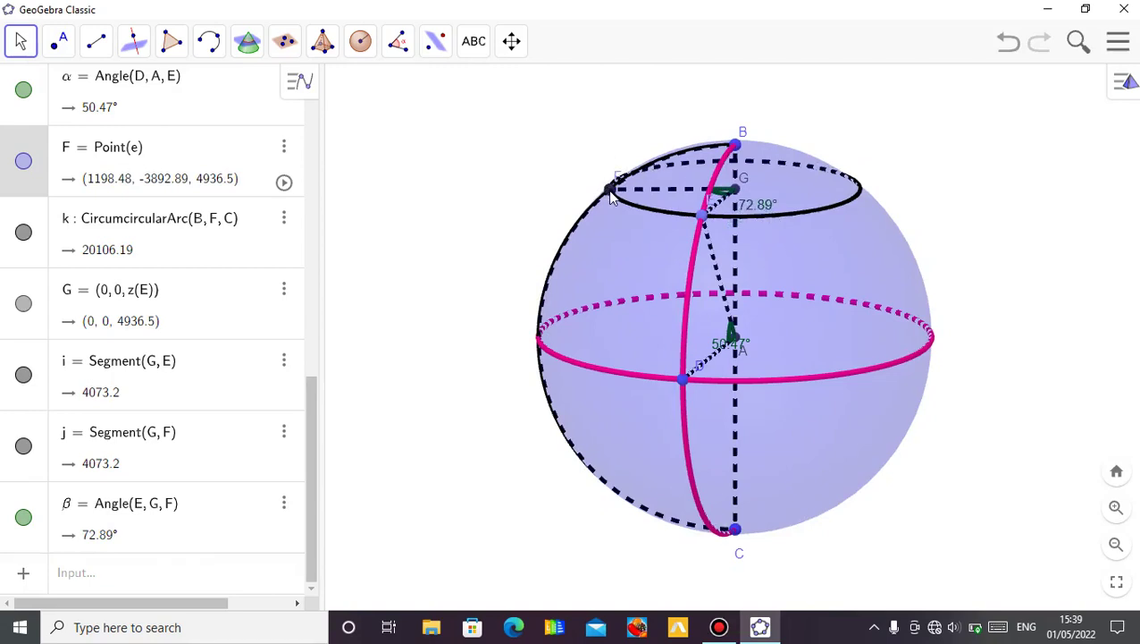
left_click_drag(611, 196, 812, 220)
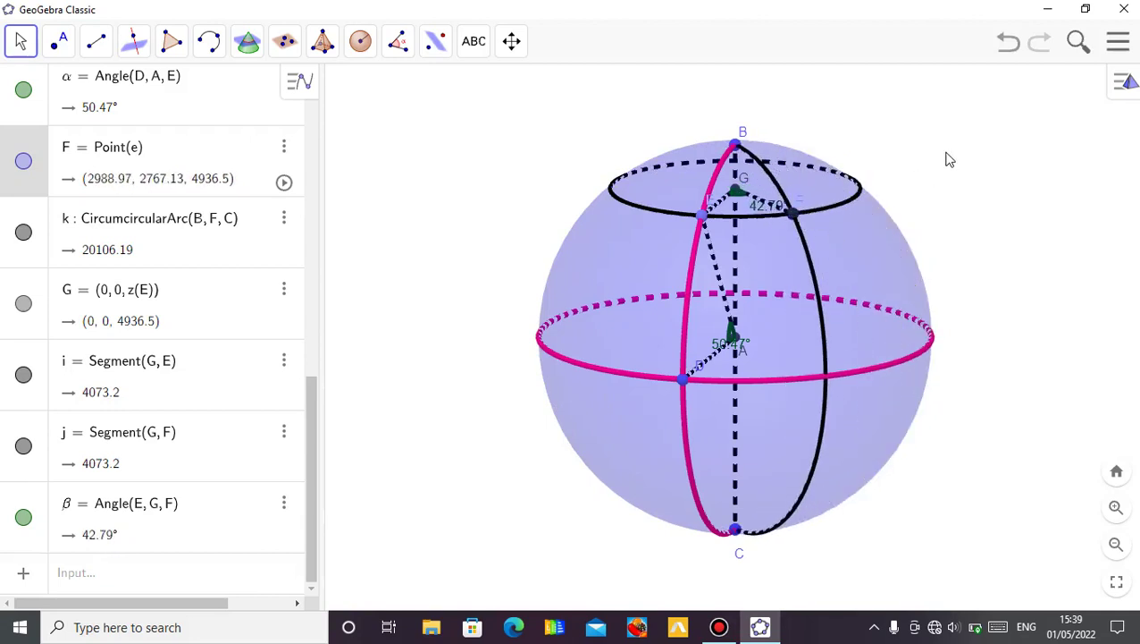
Slide point E along the pink meridian to a latitude of about 40.91°.
left_click_drag(945, 158, 995, 158)
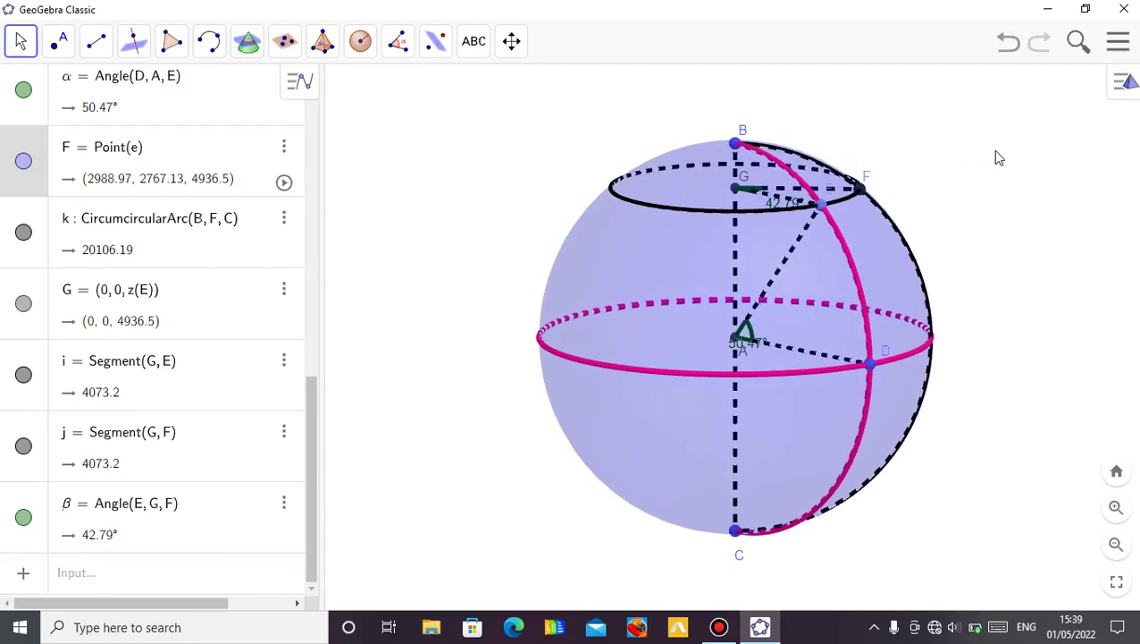
left_click(822, 215)
left_click_drag(823, 215, 923, 216)
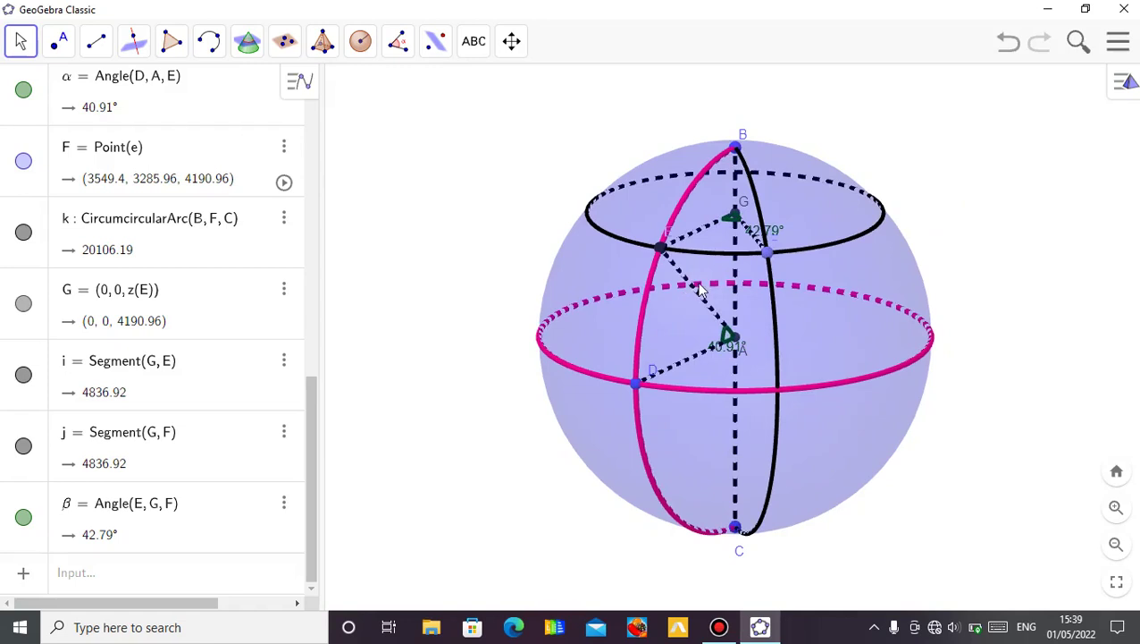
left_click_drag(523, 233, 515, 230)
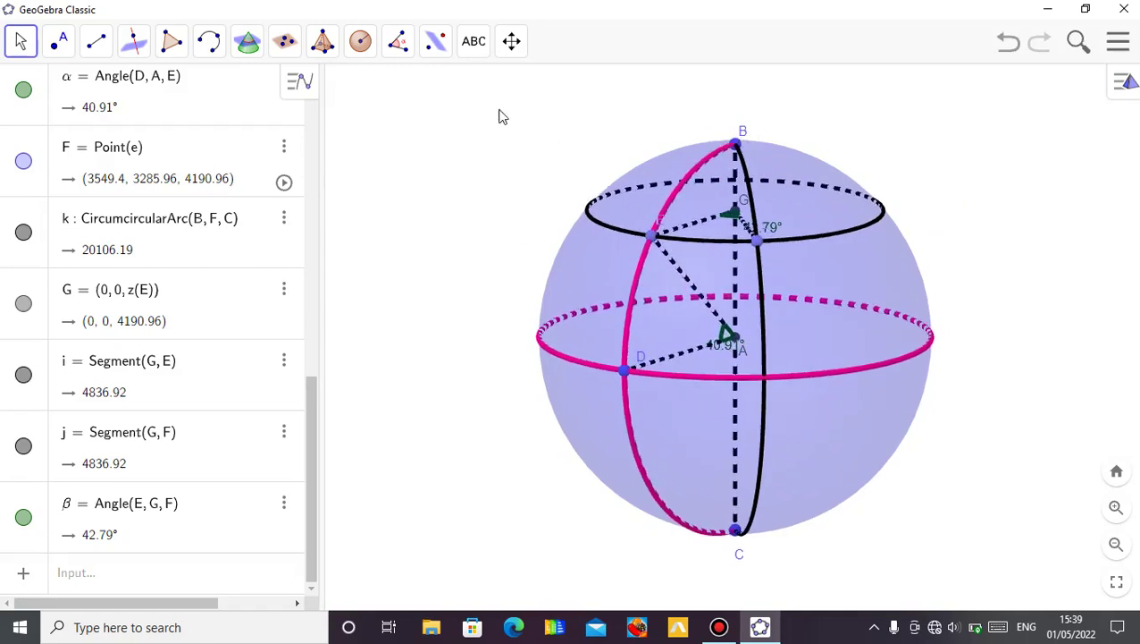
Add a length measurement to segment AE, from the globe's centre to point E.
left_click(396, 54)
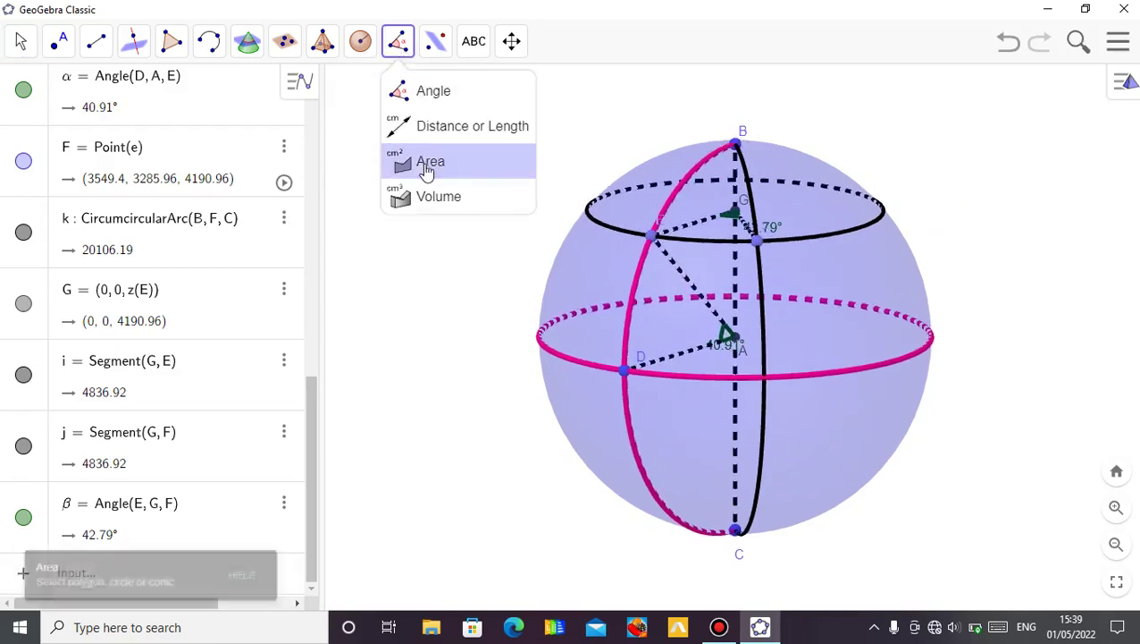
left_click(445, 130)
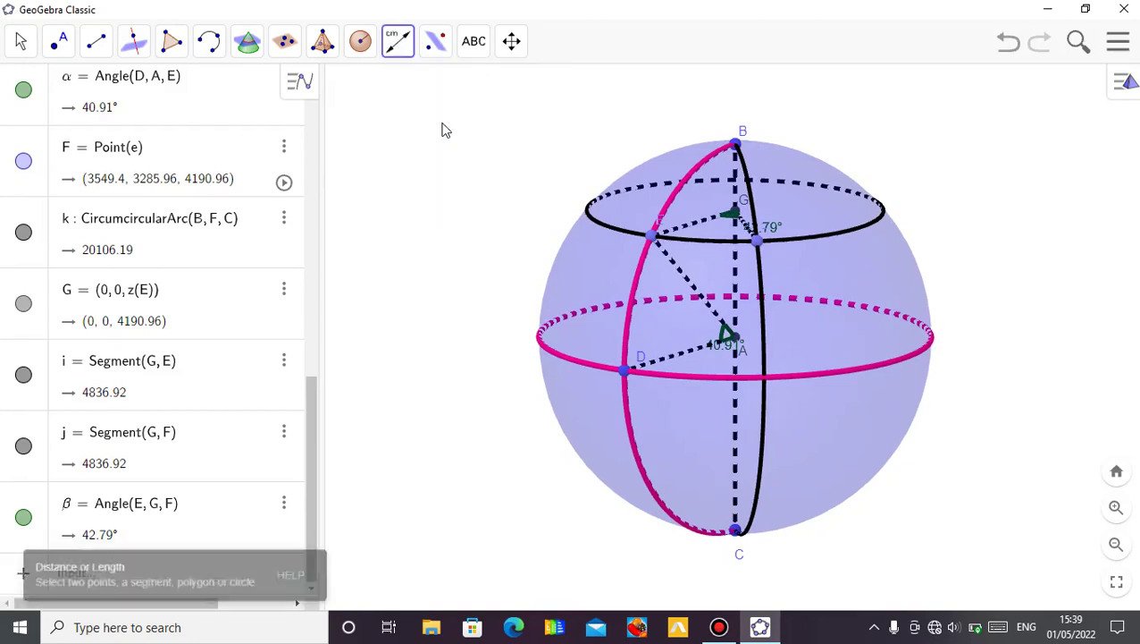
left_click(686, 282)
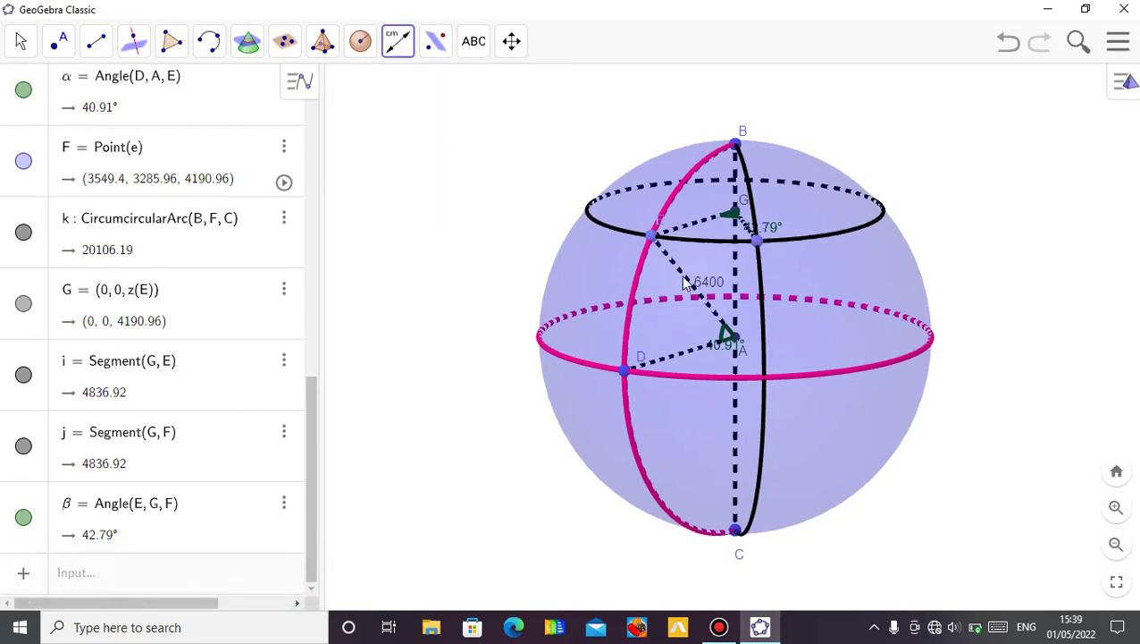
left_click(21, 41)
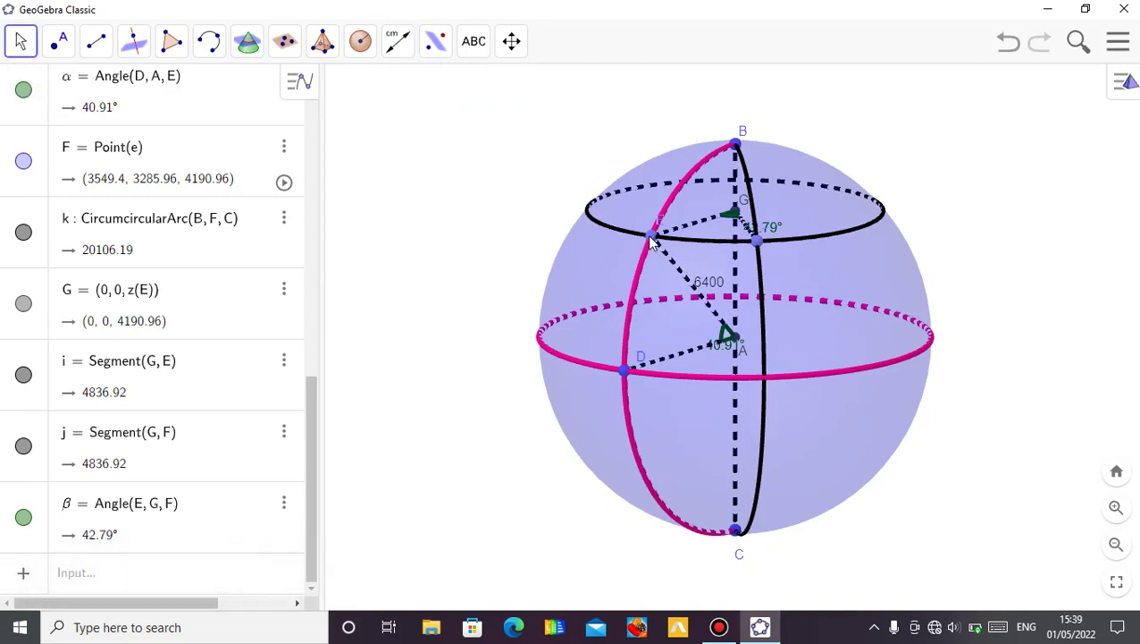
Slide point E north along the pink meridian to a latitude of about 57.62°.
left_click_drag(655, 227, 606, 205)
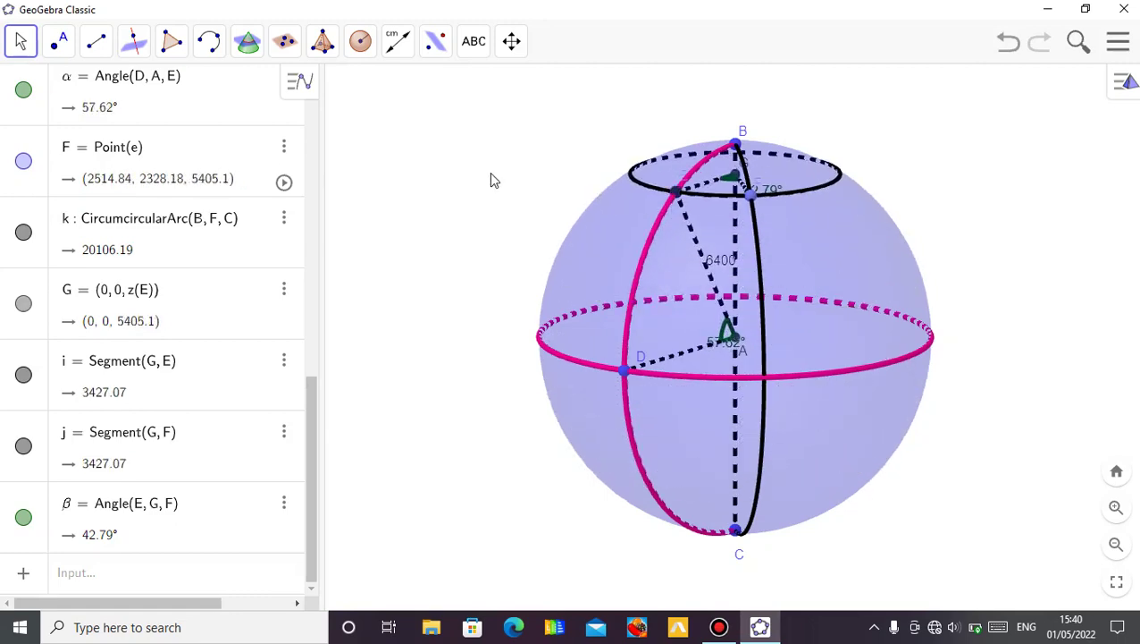
left_click_drag(491, 180, 556, 179)
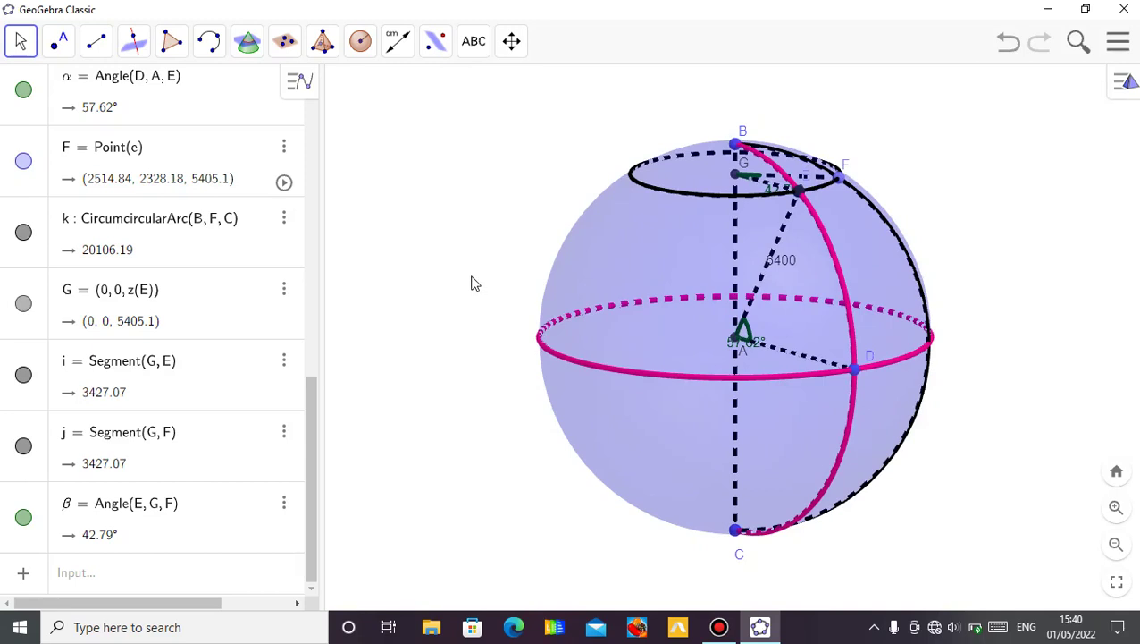
left_click_drag(475, 283, 463, 286)
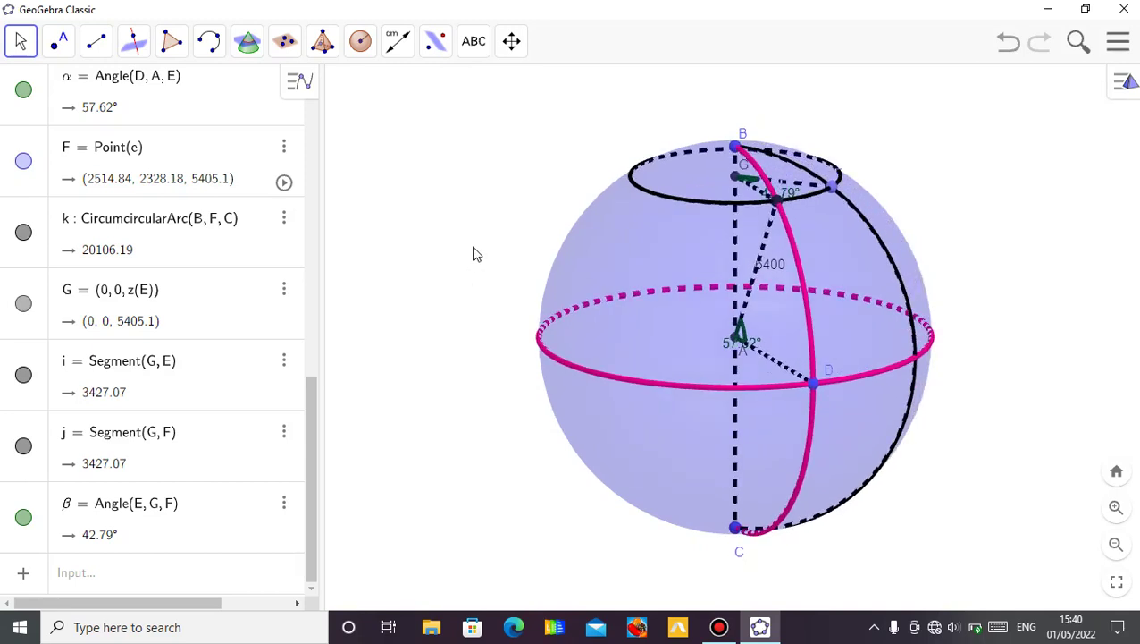